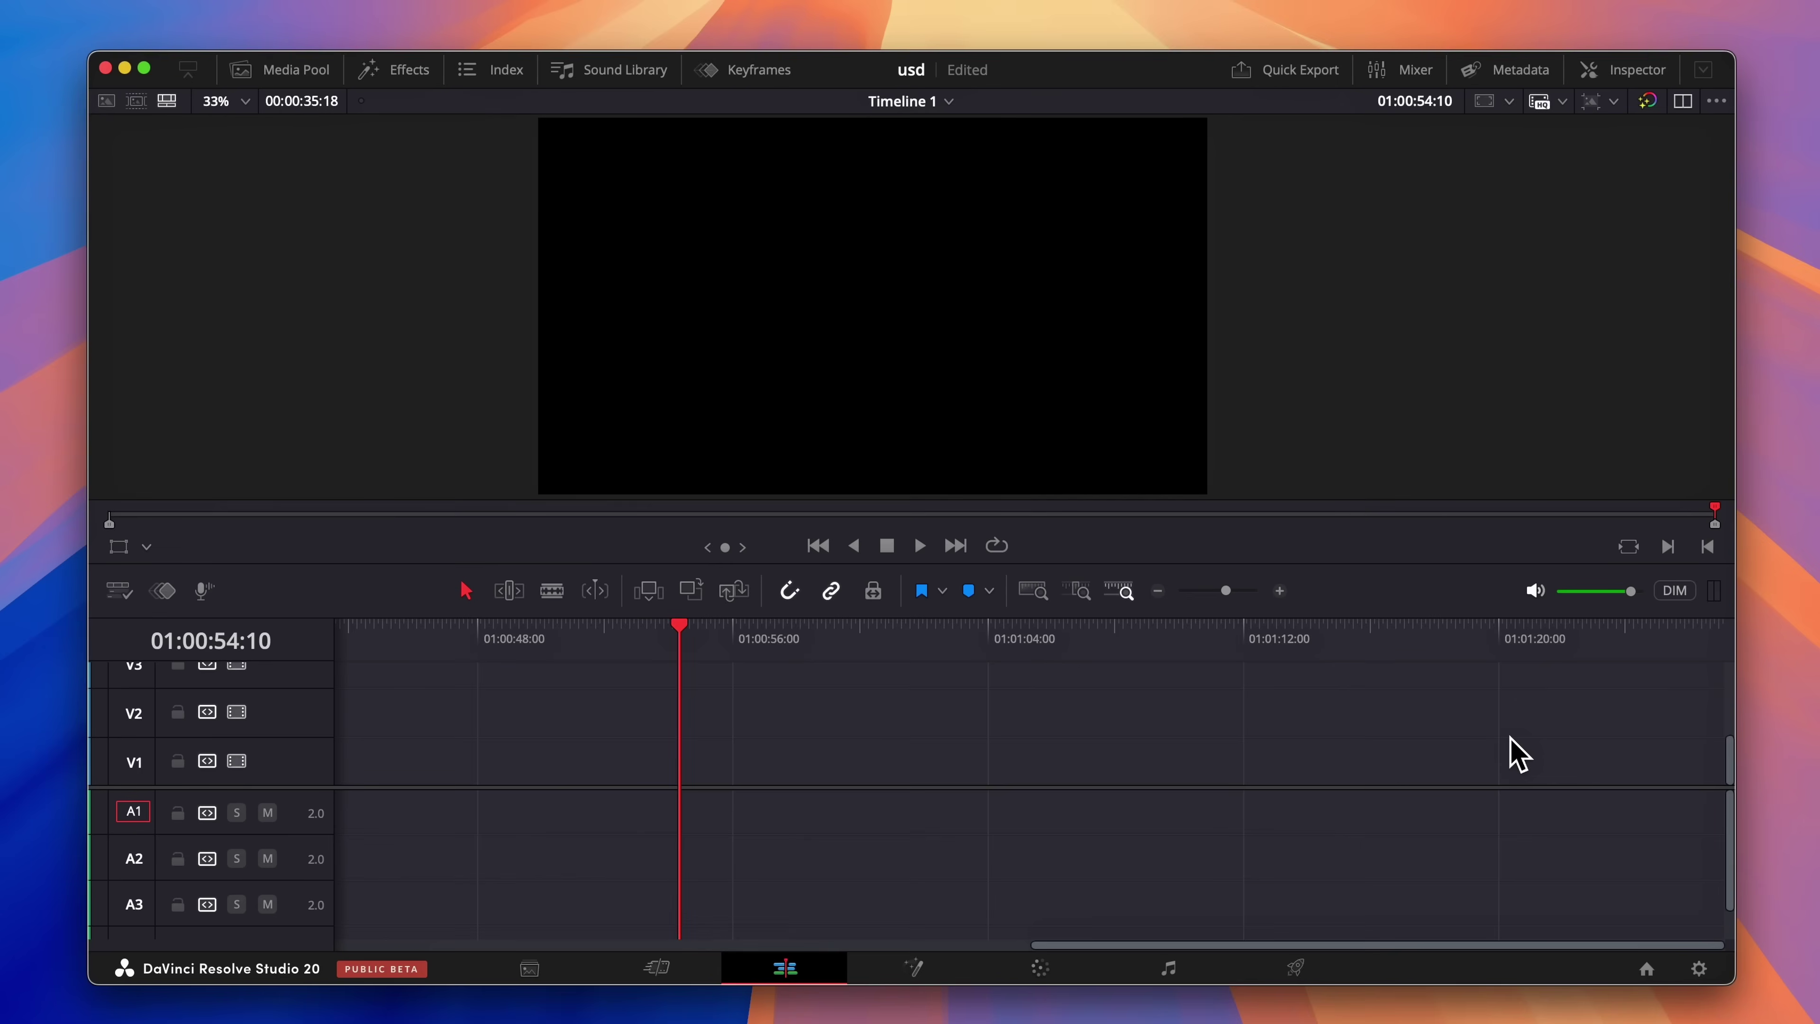
Add a Fusion Composition to video track V1 and open it on the Fusion page
{"action": "left_click", "coordinate": [400, 70]}
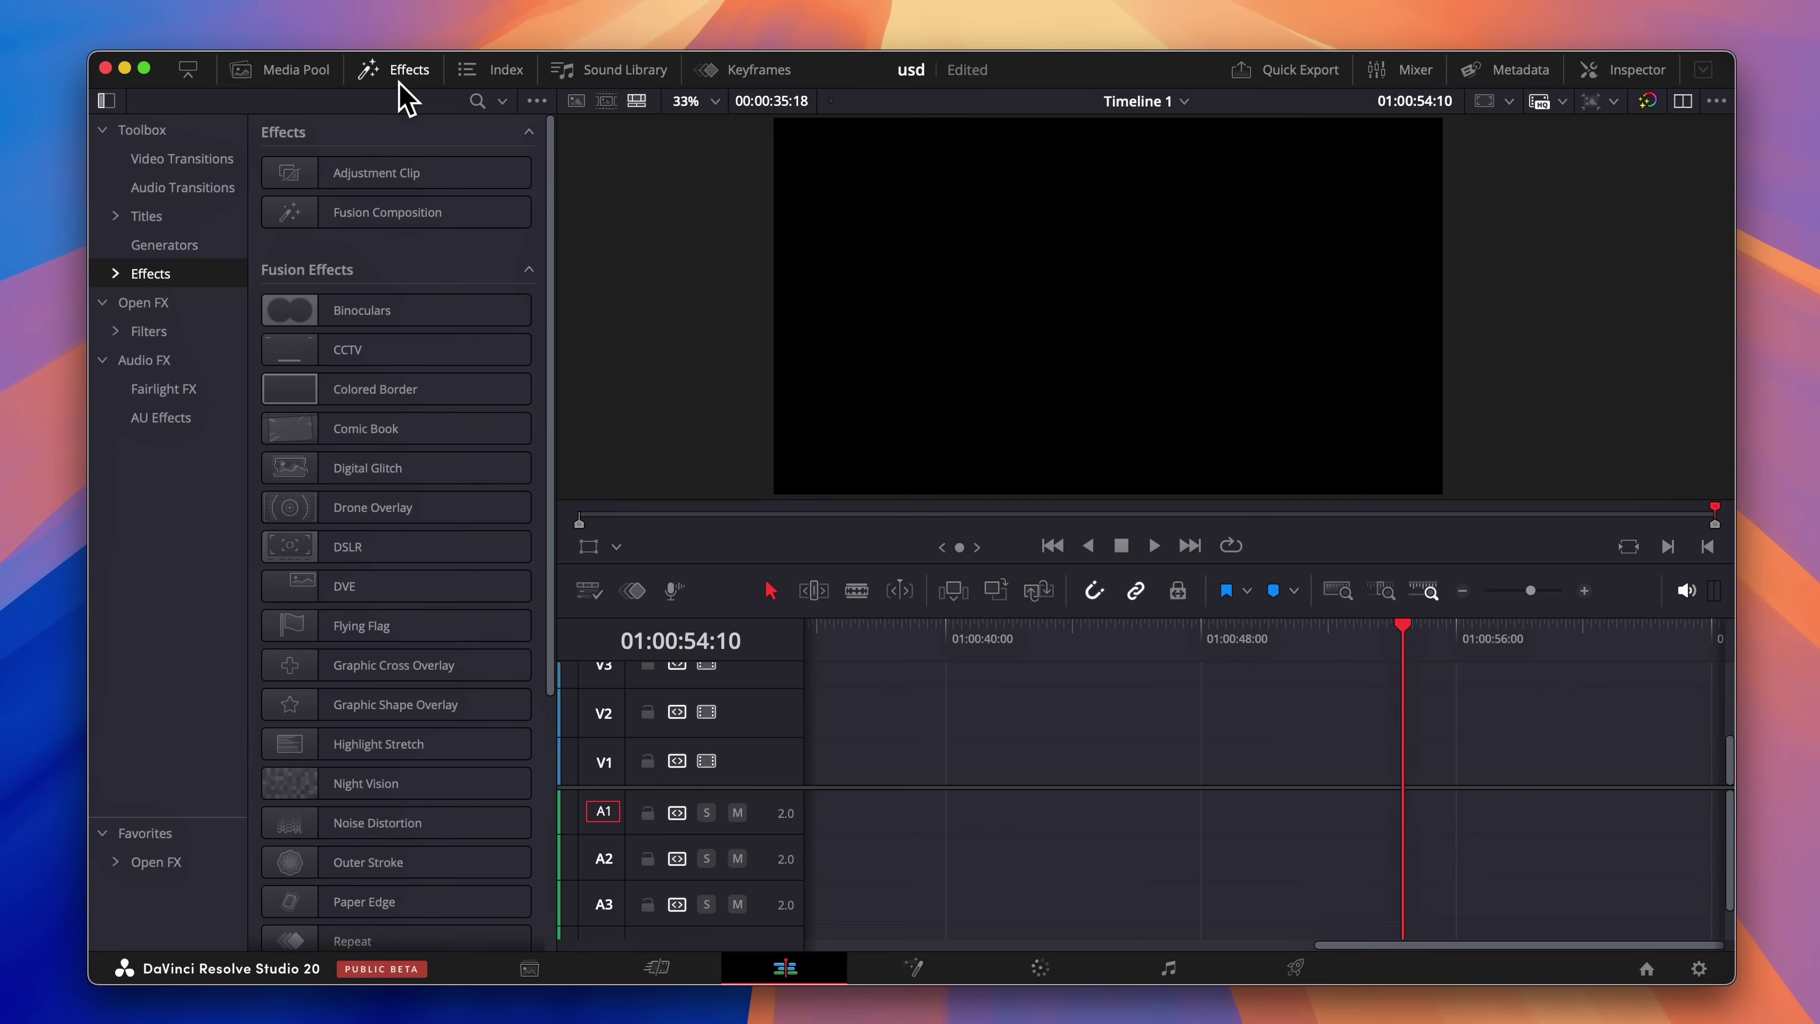
{"action": "left_click_drag", "start_coordinate": [397, 219], "coordinate": [1126, 743]}
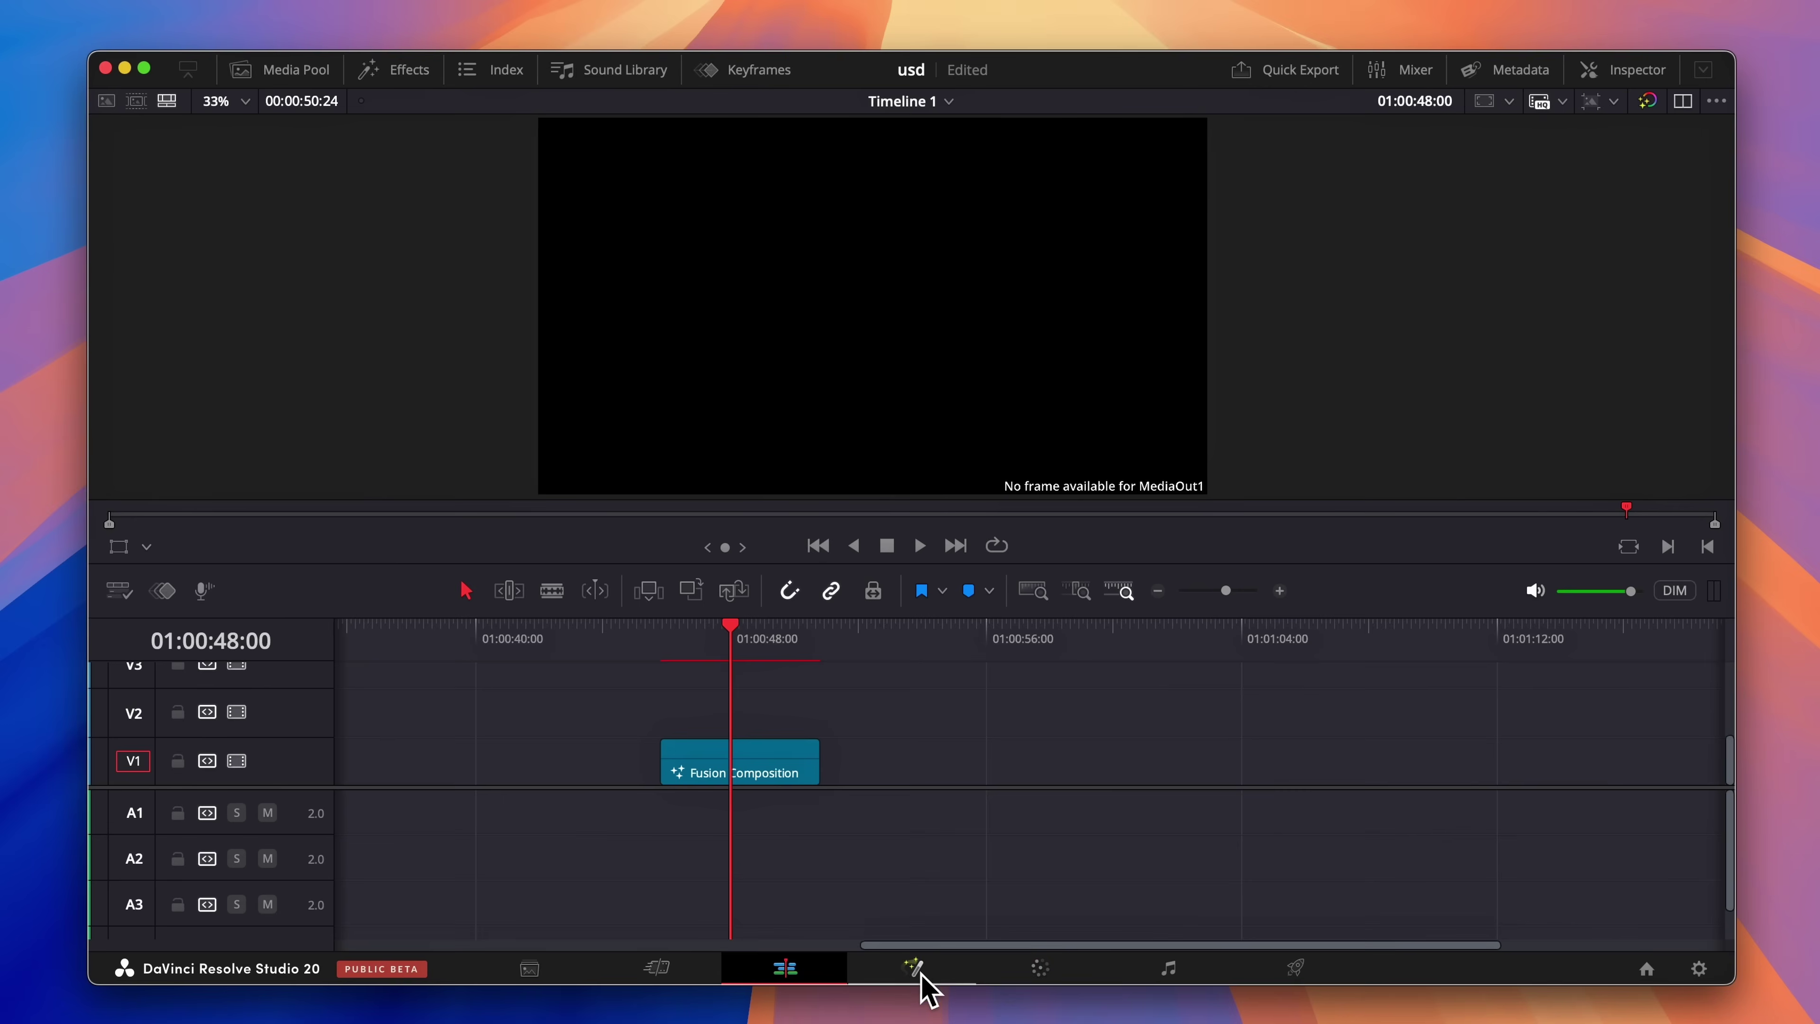
{"action": "left_click", "coordinate": [917, 969]}
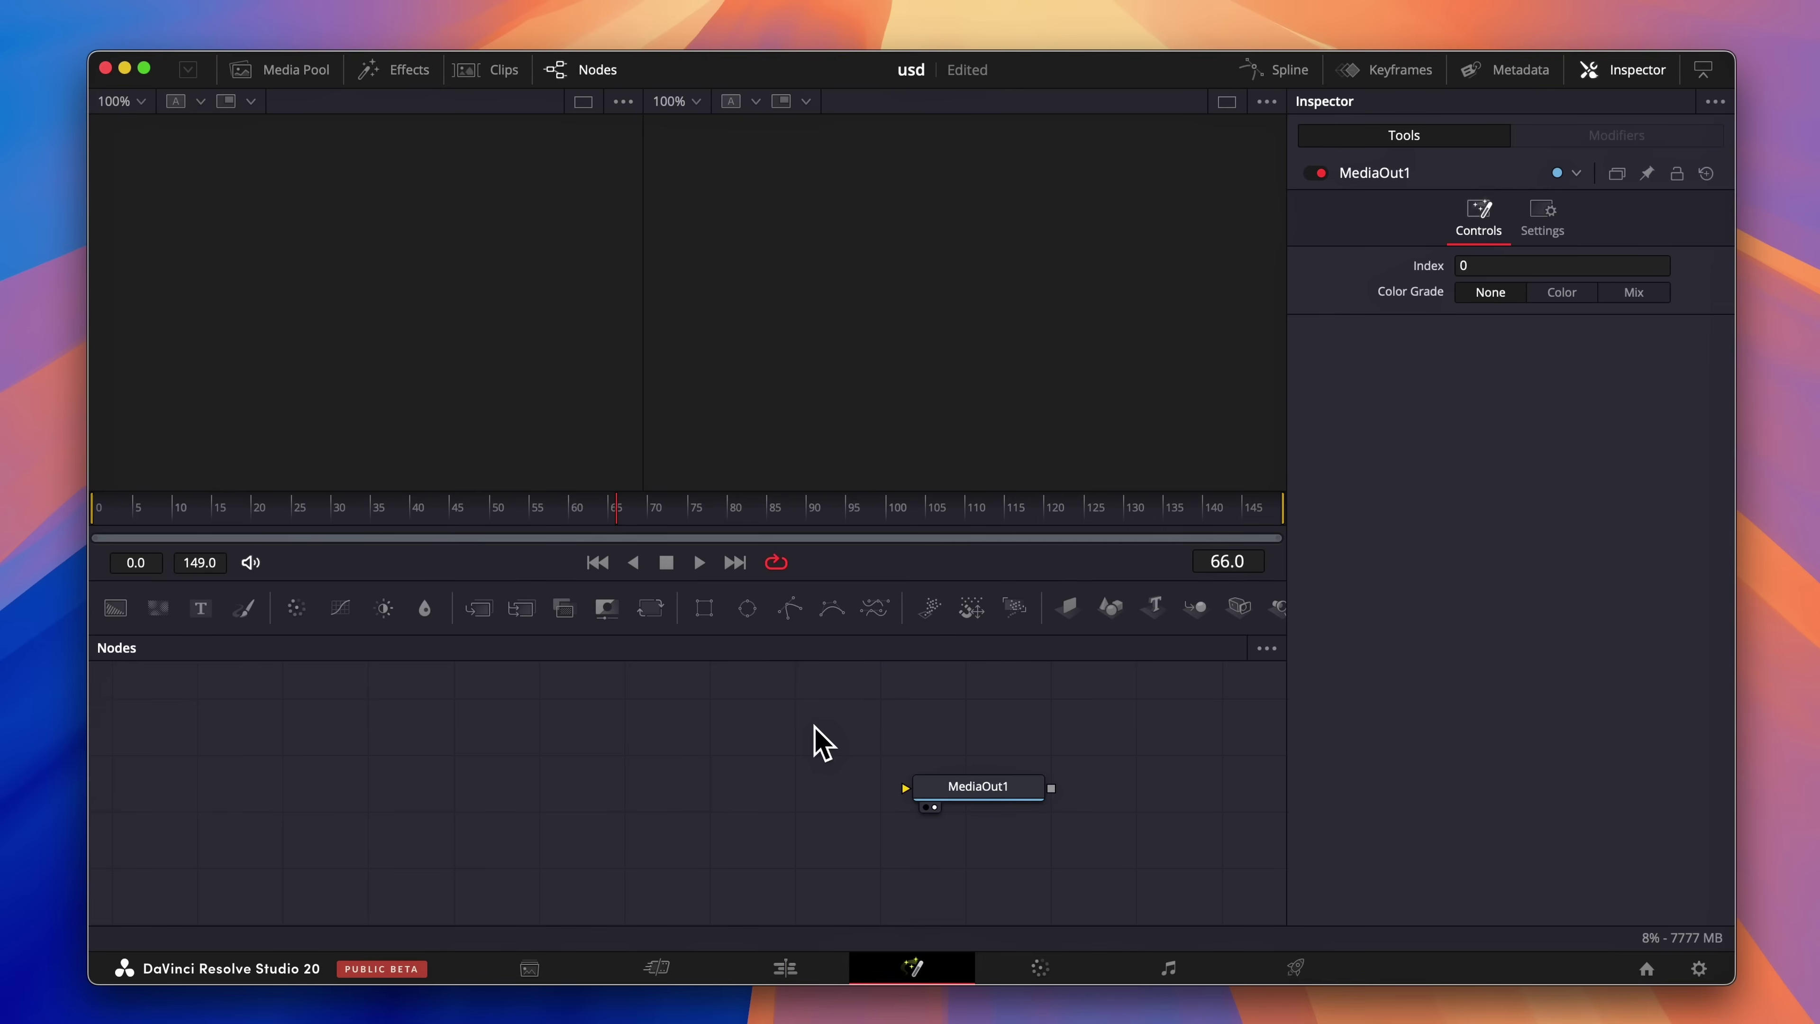
Add a uMerge node to the node graph and place it ahead of MediaOut1
{"action": "key", "text": "shift+space"}
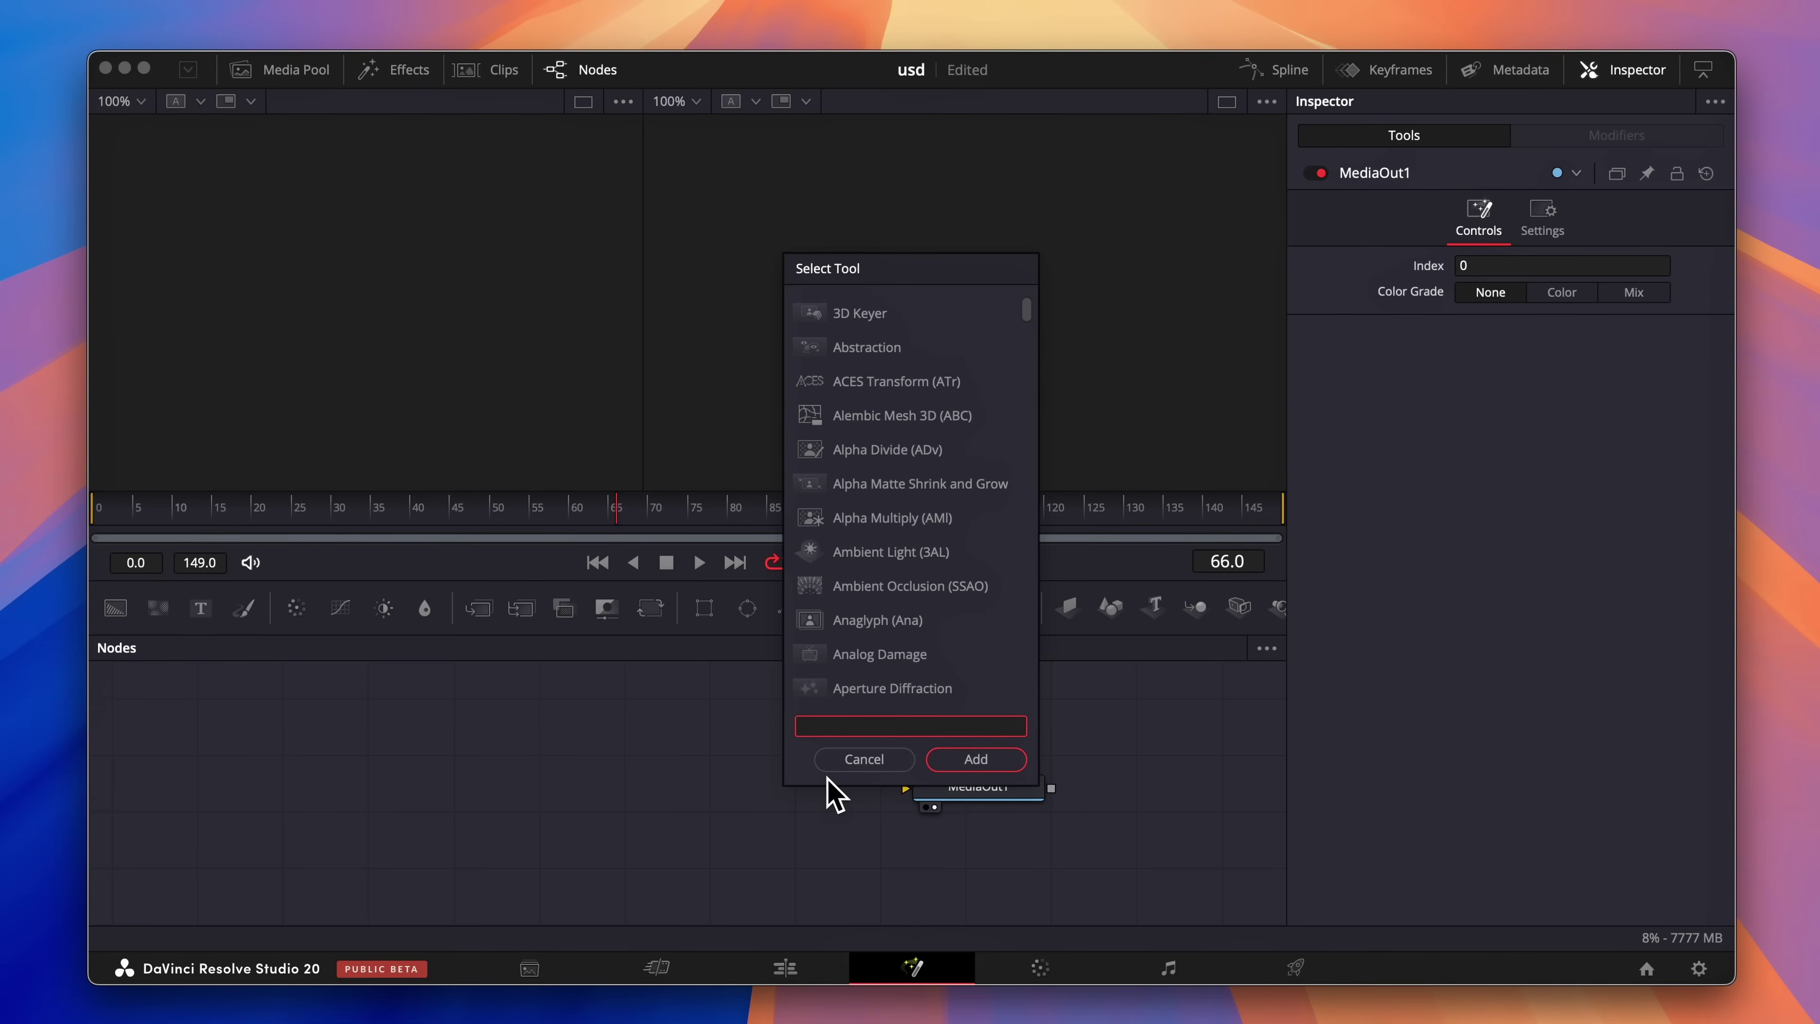
{"action": "type", "text": "umer"}
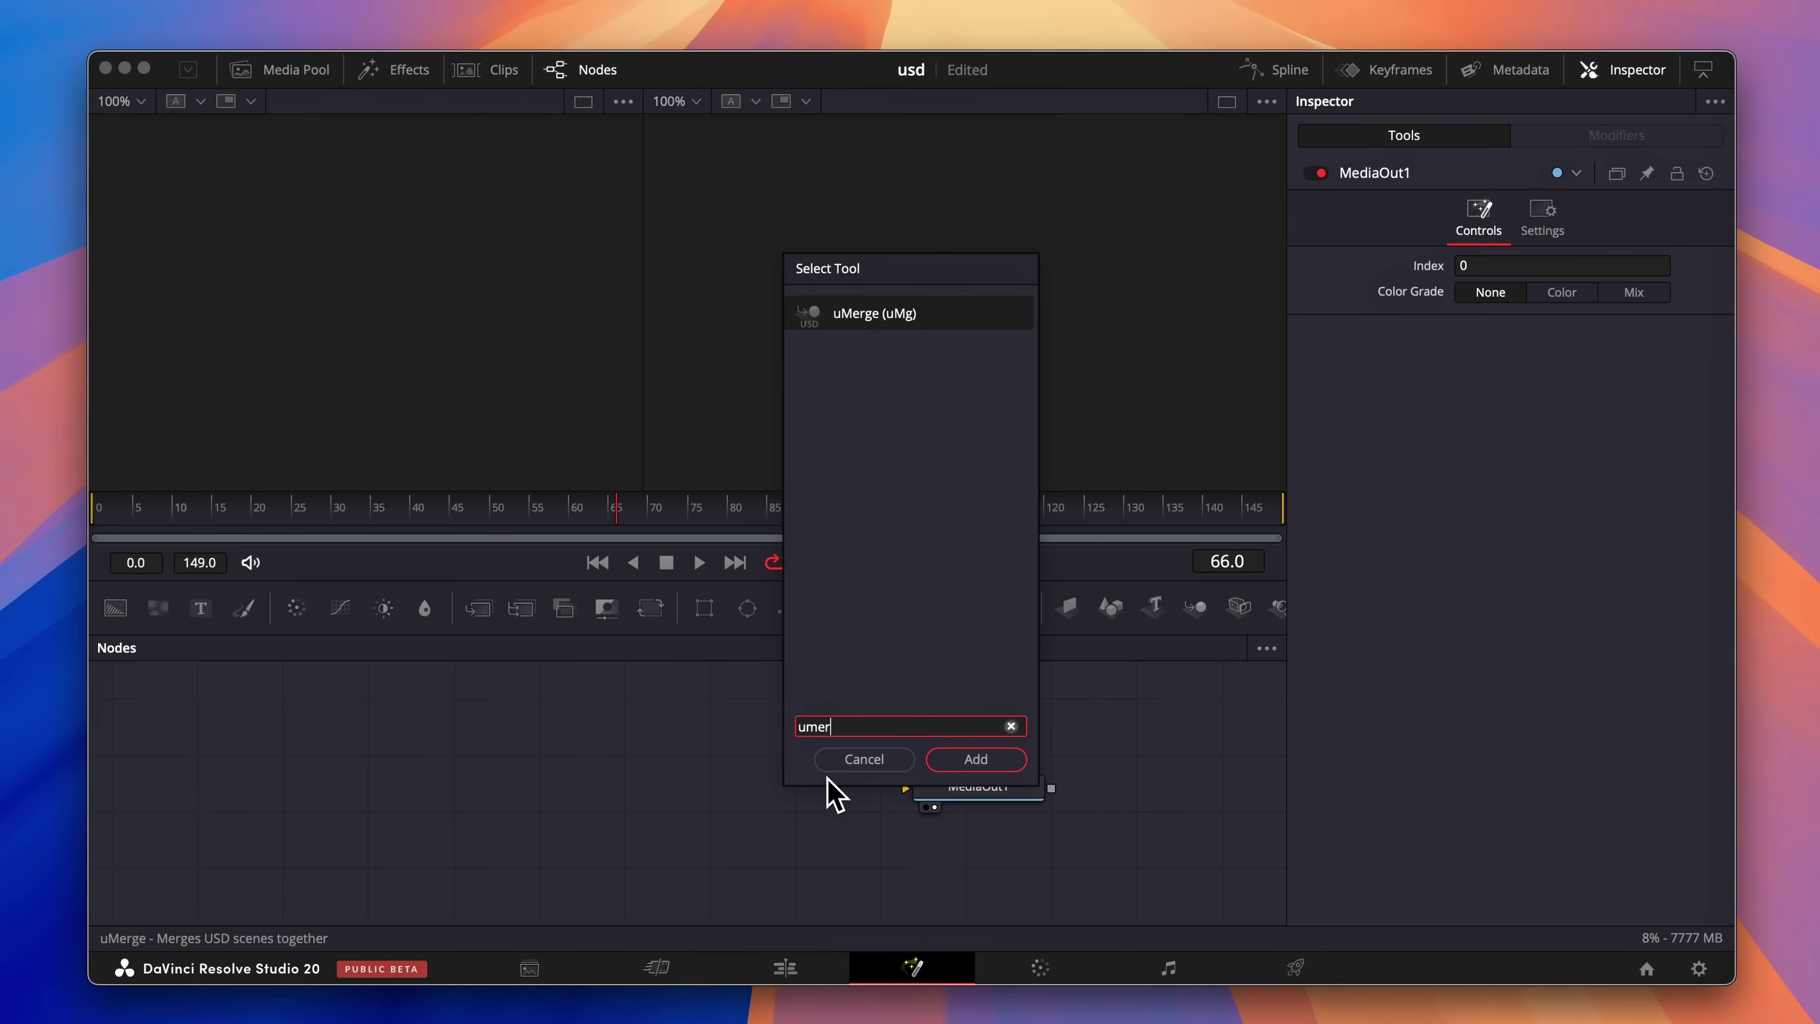
{"action": "left_click", "coordinate": [975, 758]}
{"action": "left_click_drag", "start_coordinate": [841, 730], "coordinate": [783, 786]}
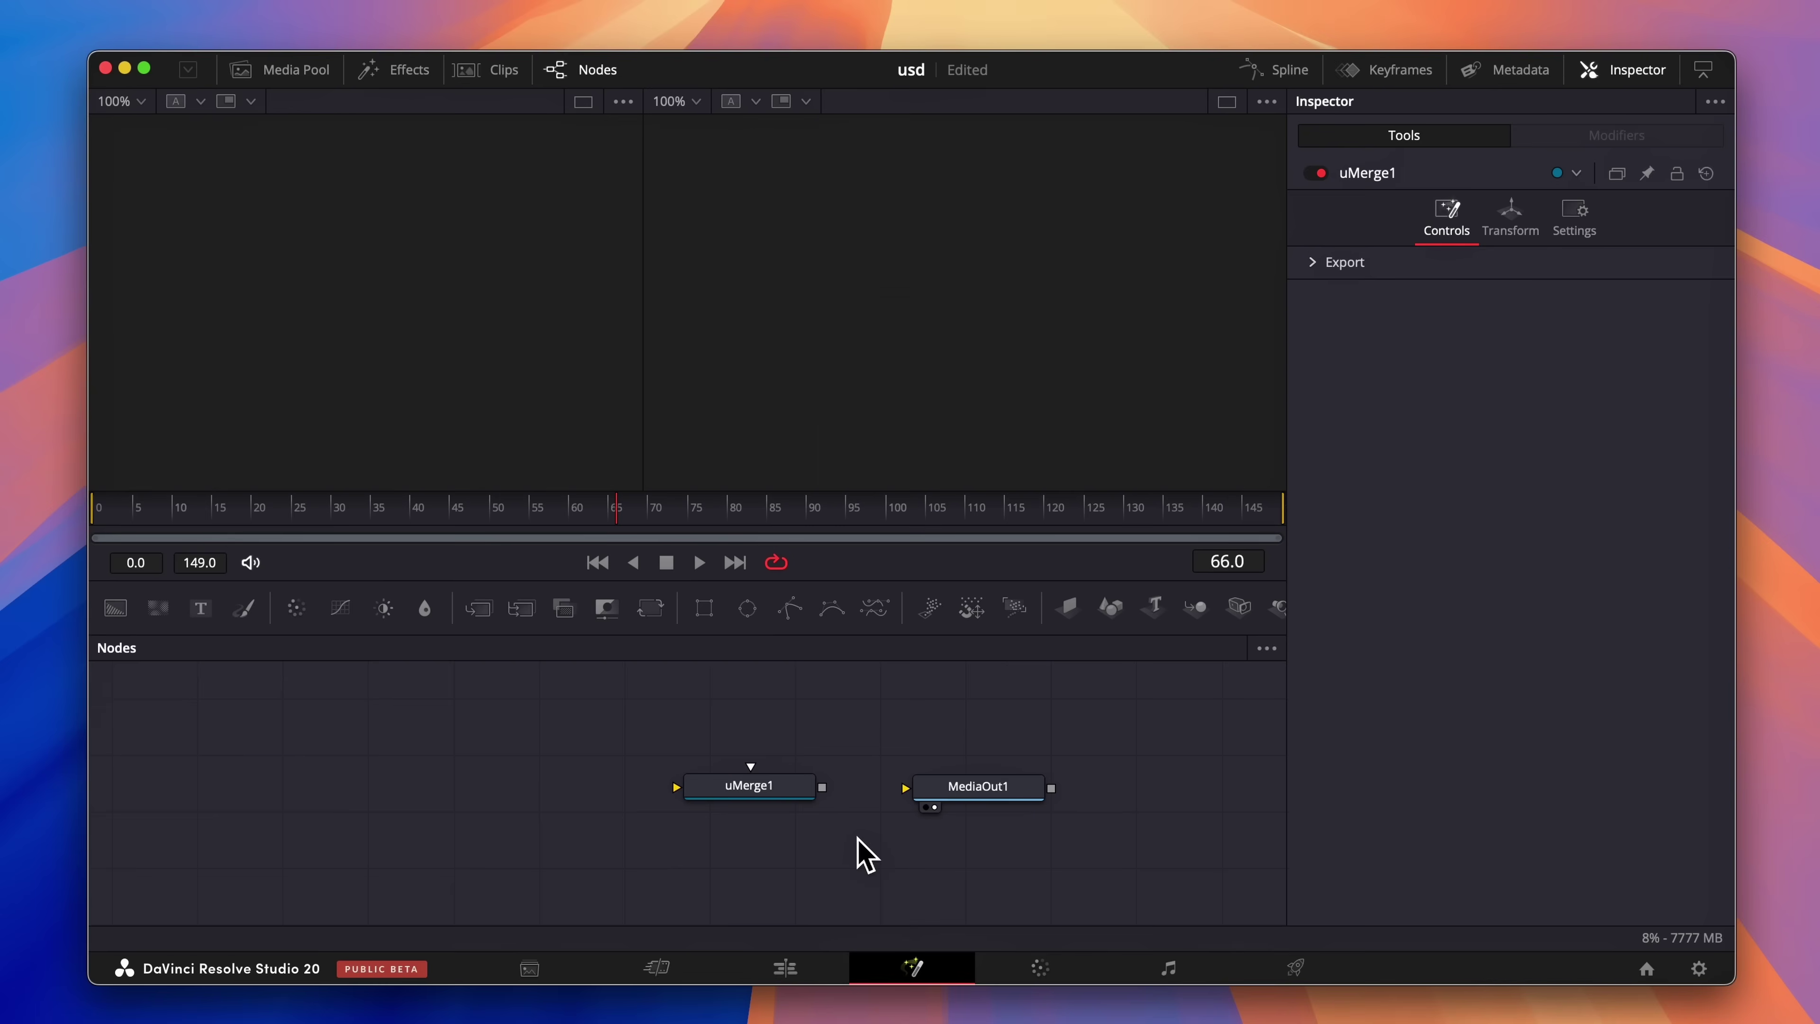
Add a uCamera node and connect its output to uMerge1
{"action": "key", "text": "shift+space"}
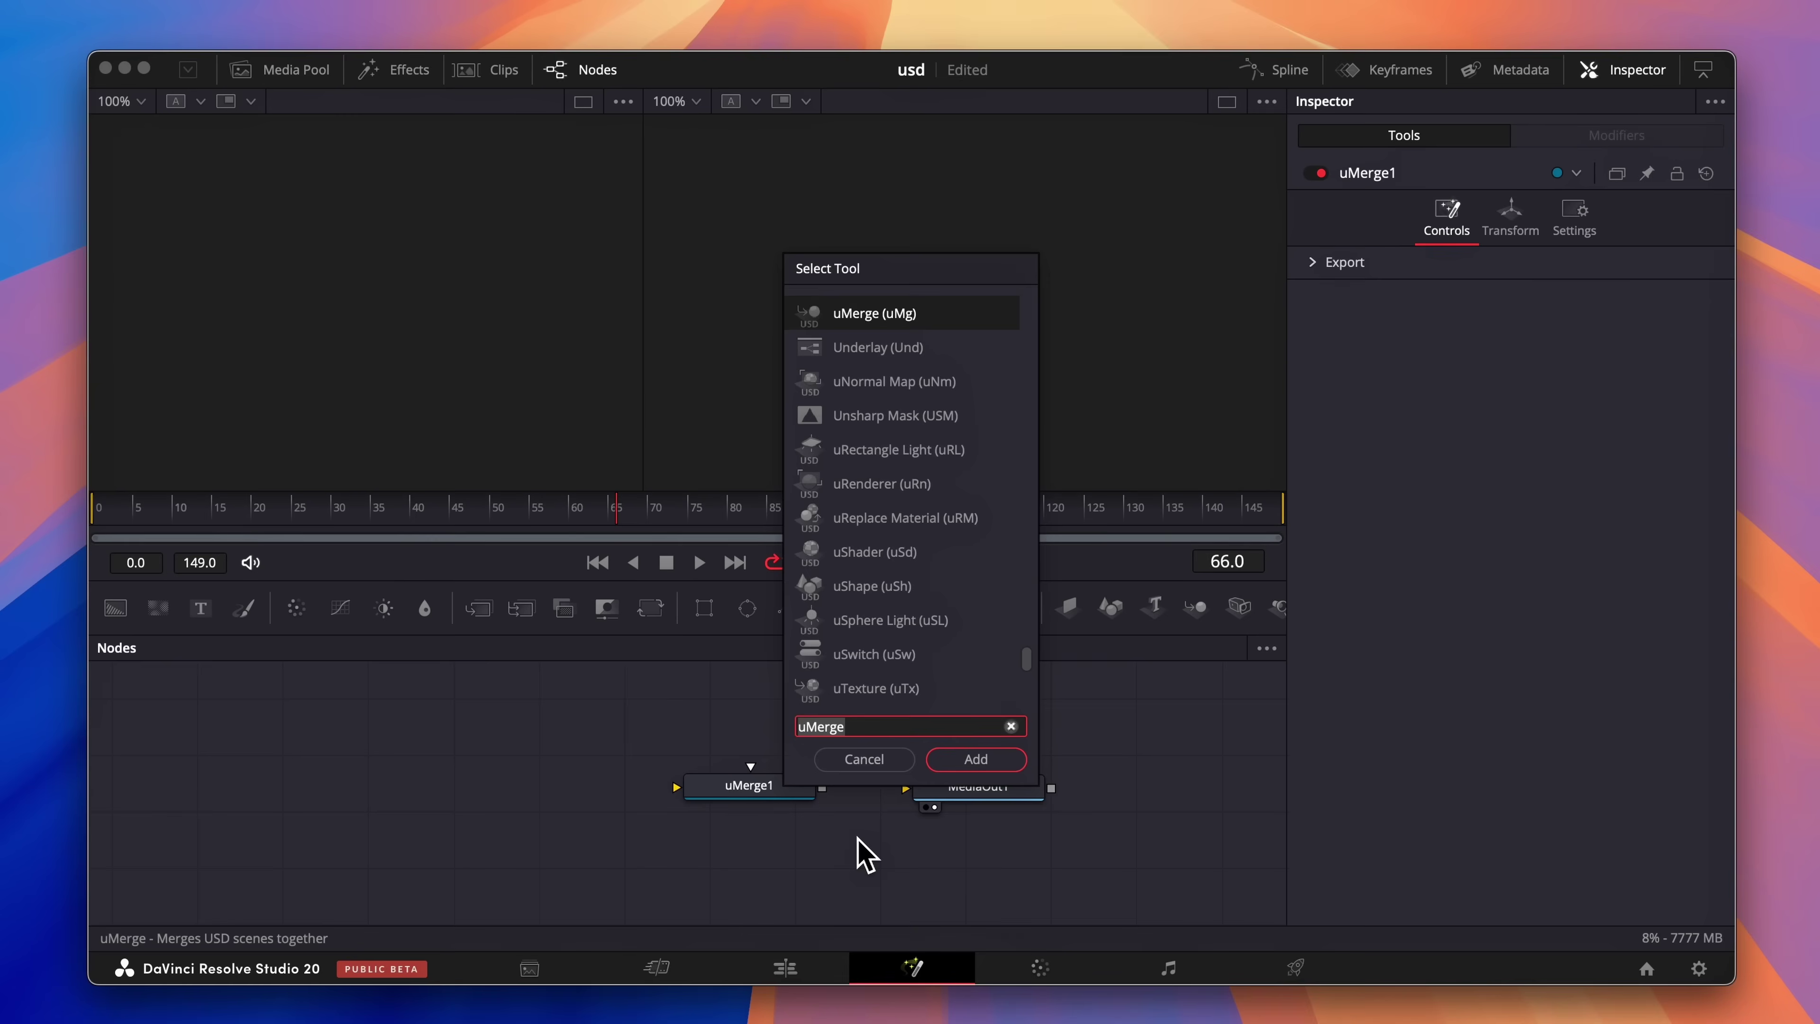
{"action": "type", "text": "ucam"}
{"action": "key", "text": "Return"}
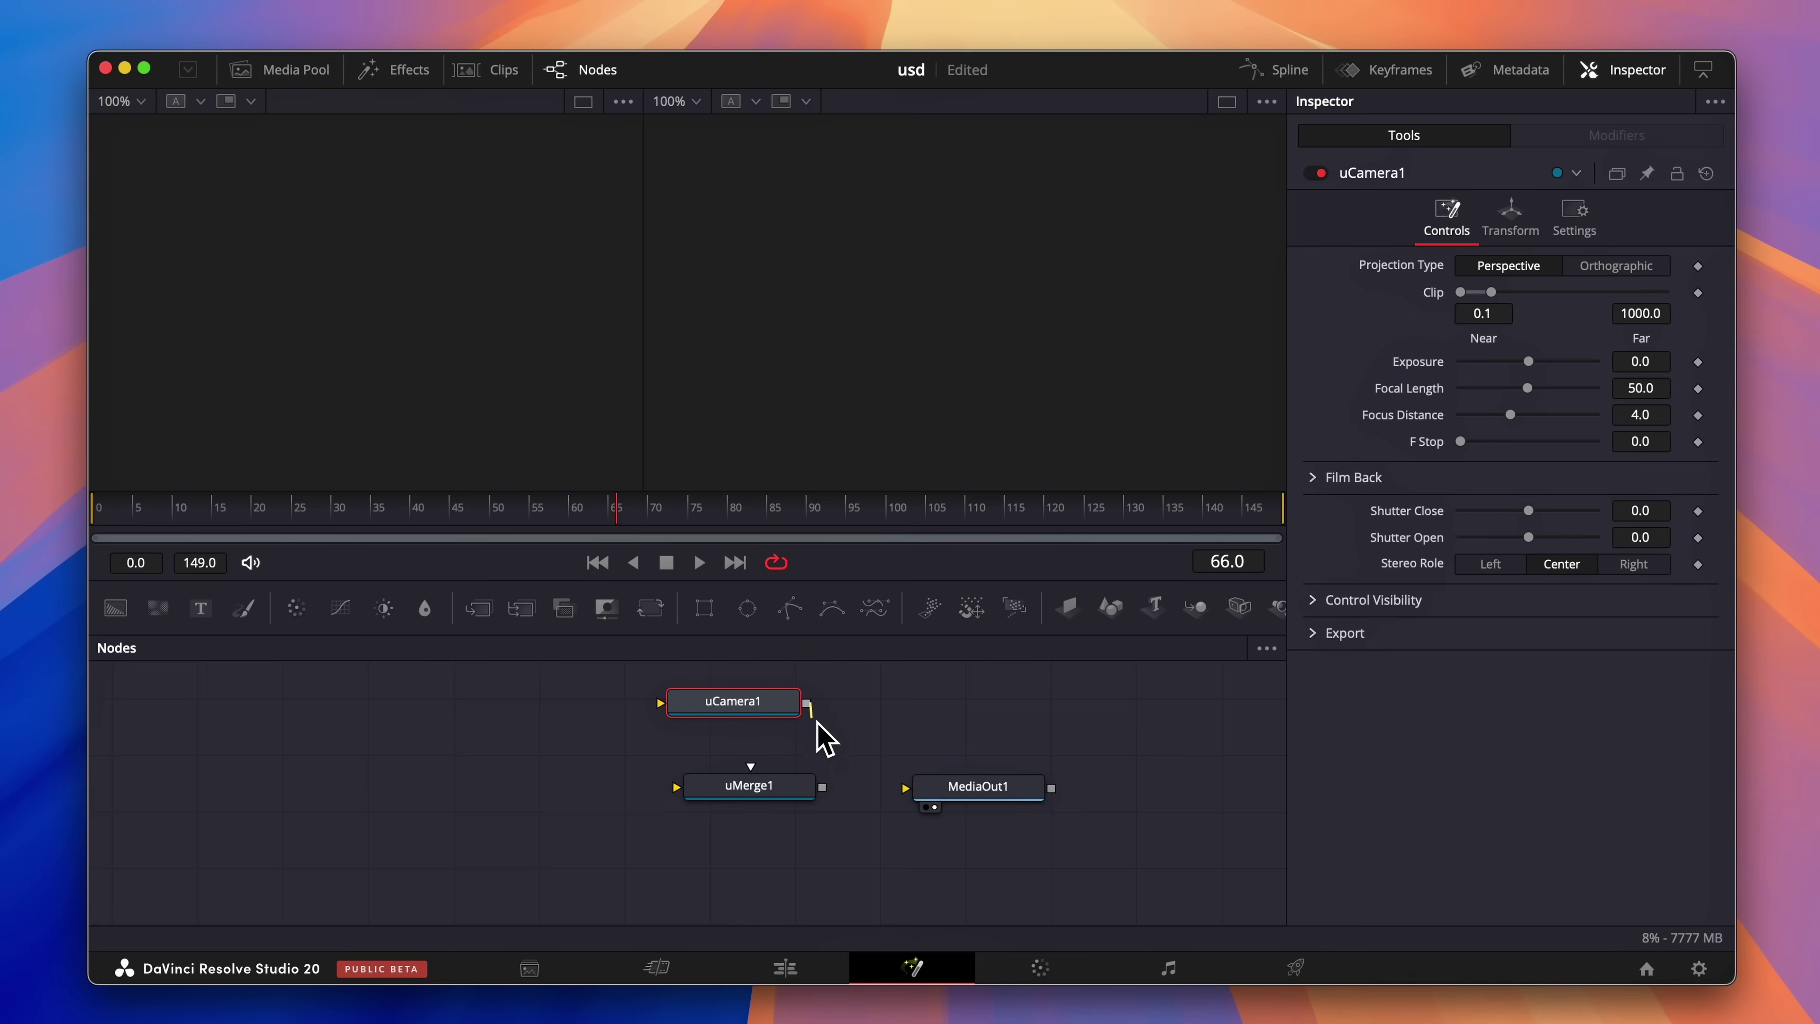
{"action": "left_click_drag", "start_coordinate": [806, 703], "coordinate": [804, 783]}
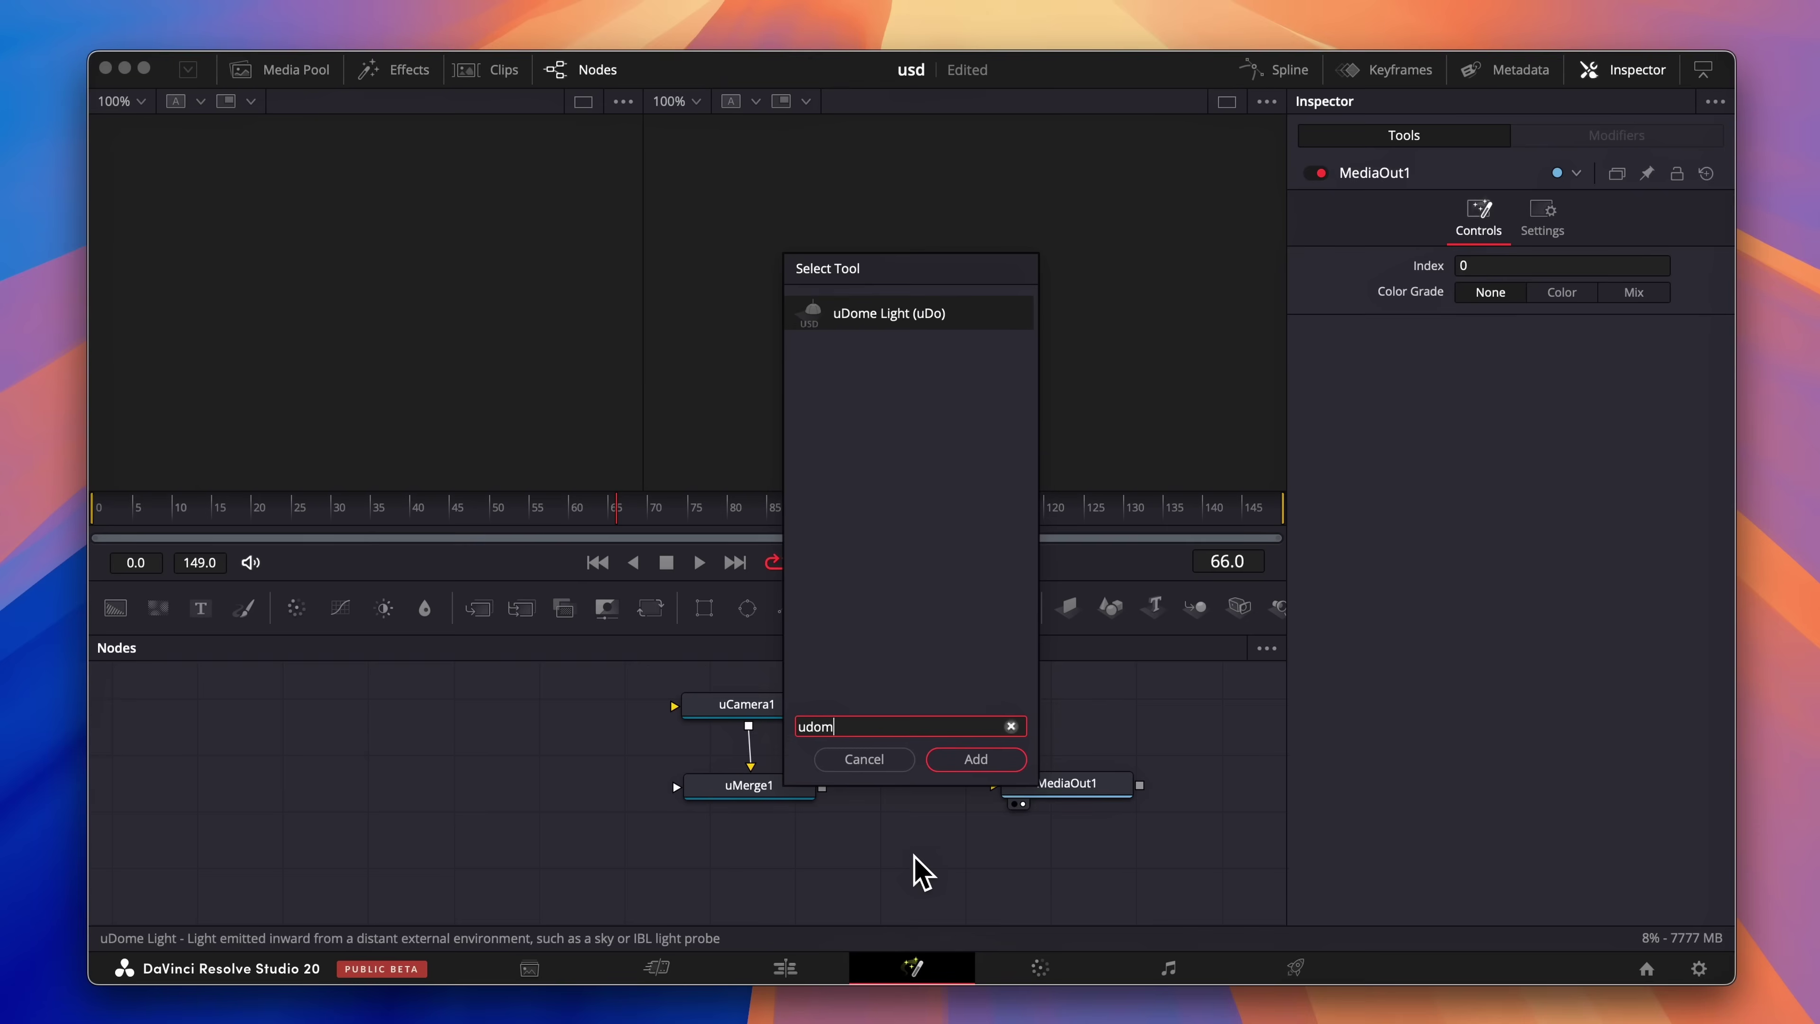
Add a uDome Light and a uDisk Light, both connected to uMerge1
{"action": "key", "text": "Return"}
{"action": "left_click_drag", "start_coordinate": [922, 871], "coordinate": [766, 890]}
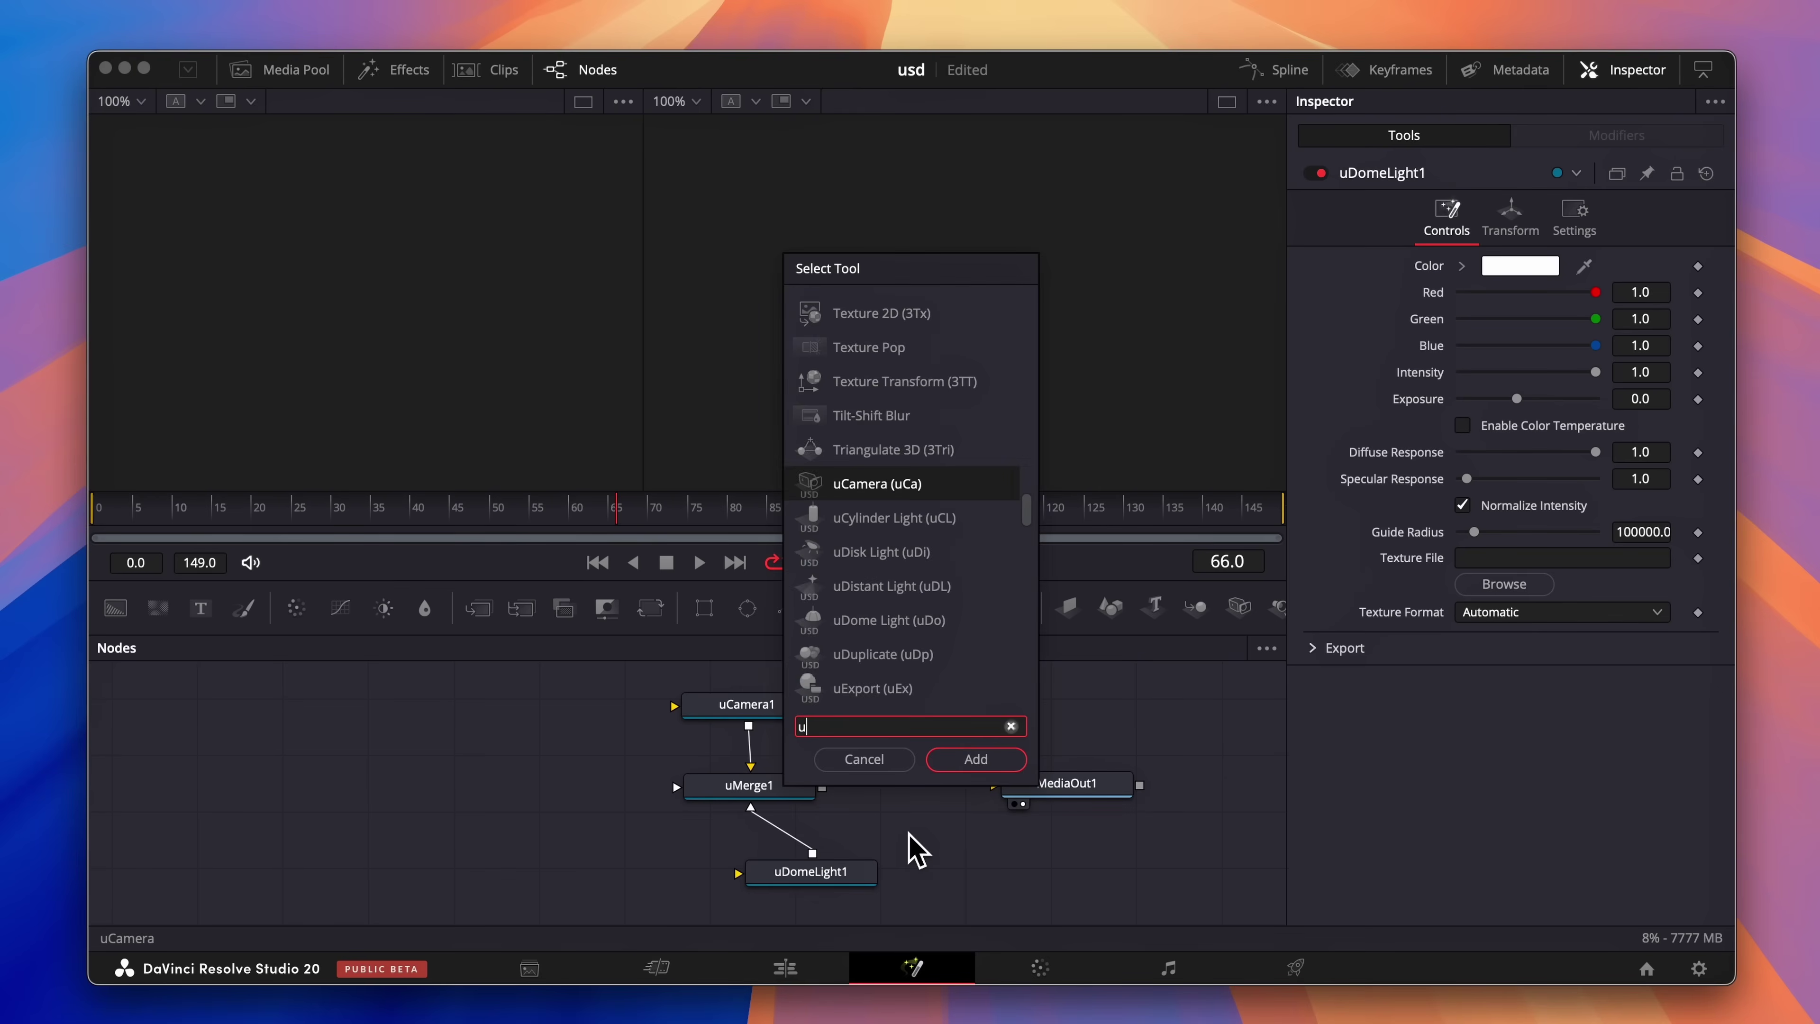
{"action": "type", "text": "di"}
{"action": "key", "text": "Return"}
{"action": "left_click_drag", "start_coordinate": [909, 835], "coordinate": [676, 787]}
Add a uRenderer node and wire it between uMerge1 and MediaOut1
{"action": "key", "text": "shift+space"}
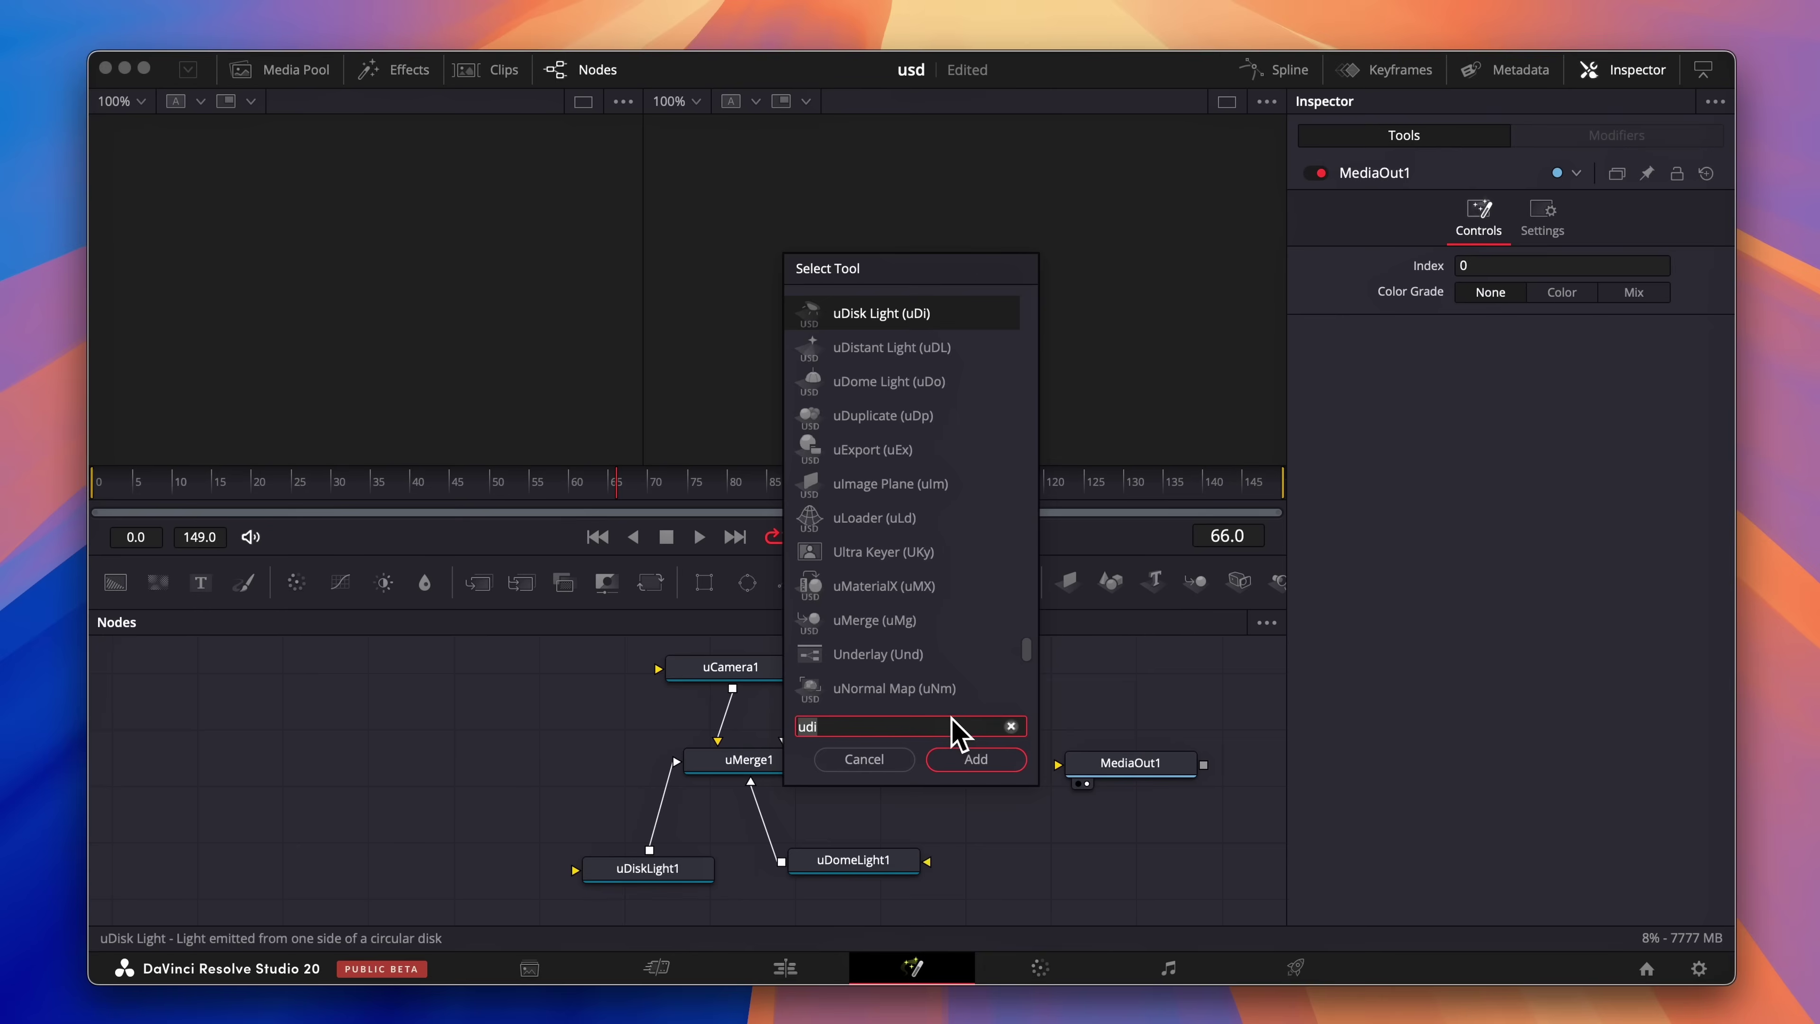
{"action": "type", "text": "urender"}
{"action": "key", "text": "Return"}
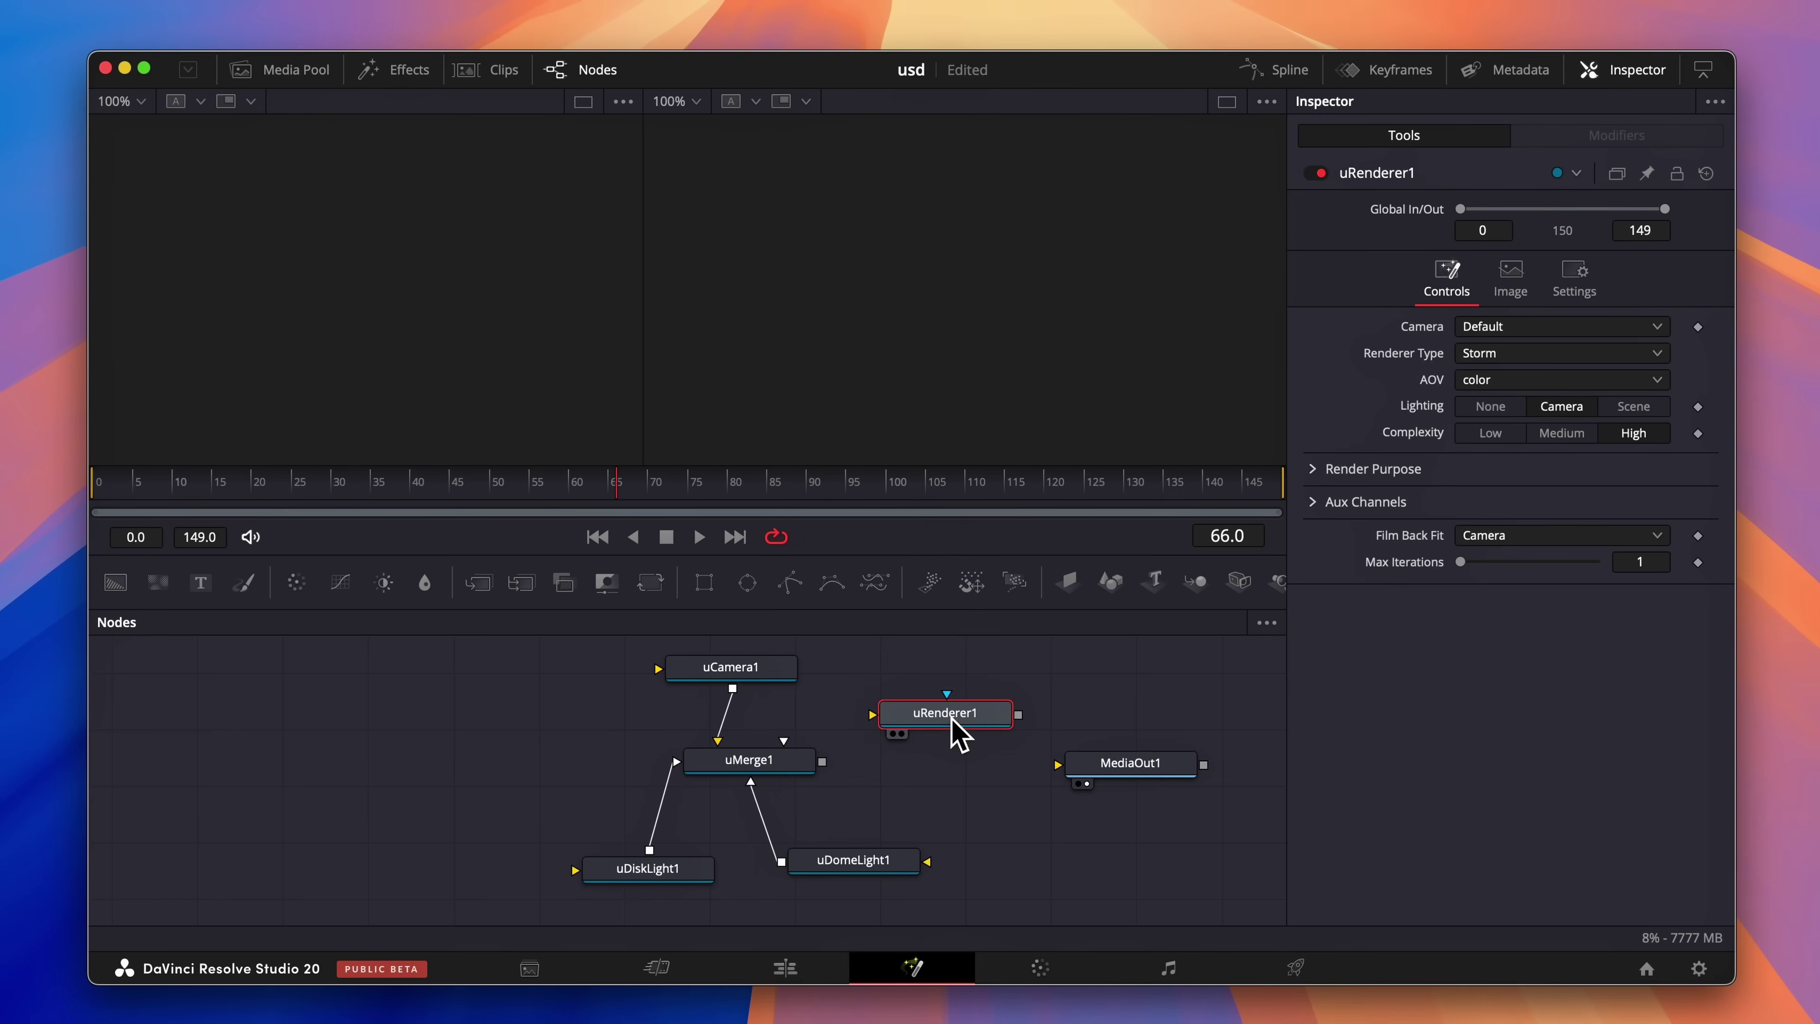
{"action": "left_click_drag", "start_coordinate": [953, 725], "coordinate": [951, 775]}
{"action": "left_click_drag", "start_coordinate": [822, 761], "coordinate": [872, 765]}
{"action": "left_click_drag", "start_coordinate": [1018, 766], "coordinate": [1065, 768]}
Add a second uMerge node and connect its output to uMerge1
{"action": "left_click", "coordinate": [765, 921]}
{"action": "key", "text": "shift+space"}
{"action": "type", "text": "u"}
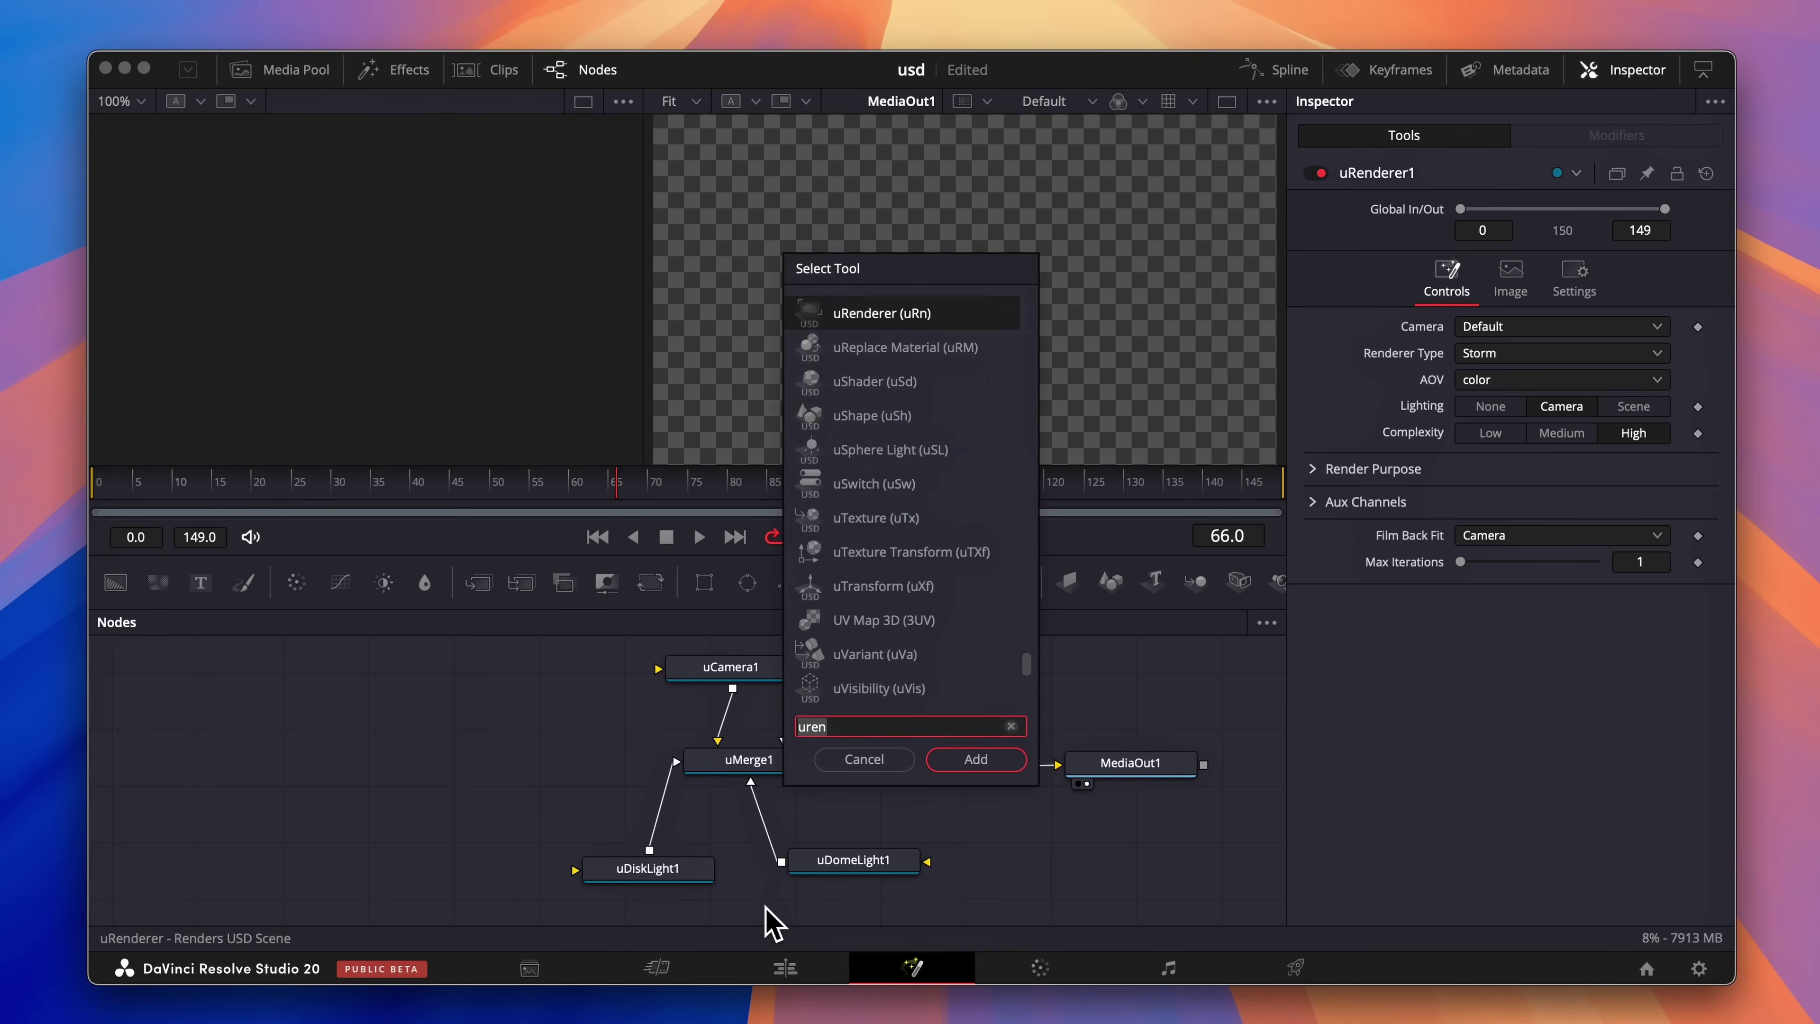
{"action": "type", "text": "mer"}
{"action": "key", "text": "Return"}
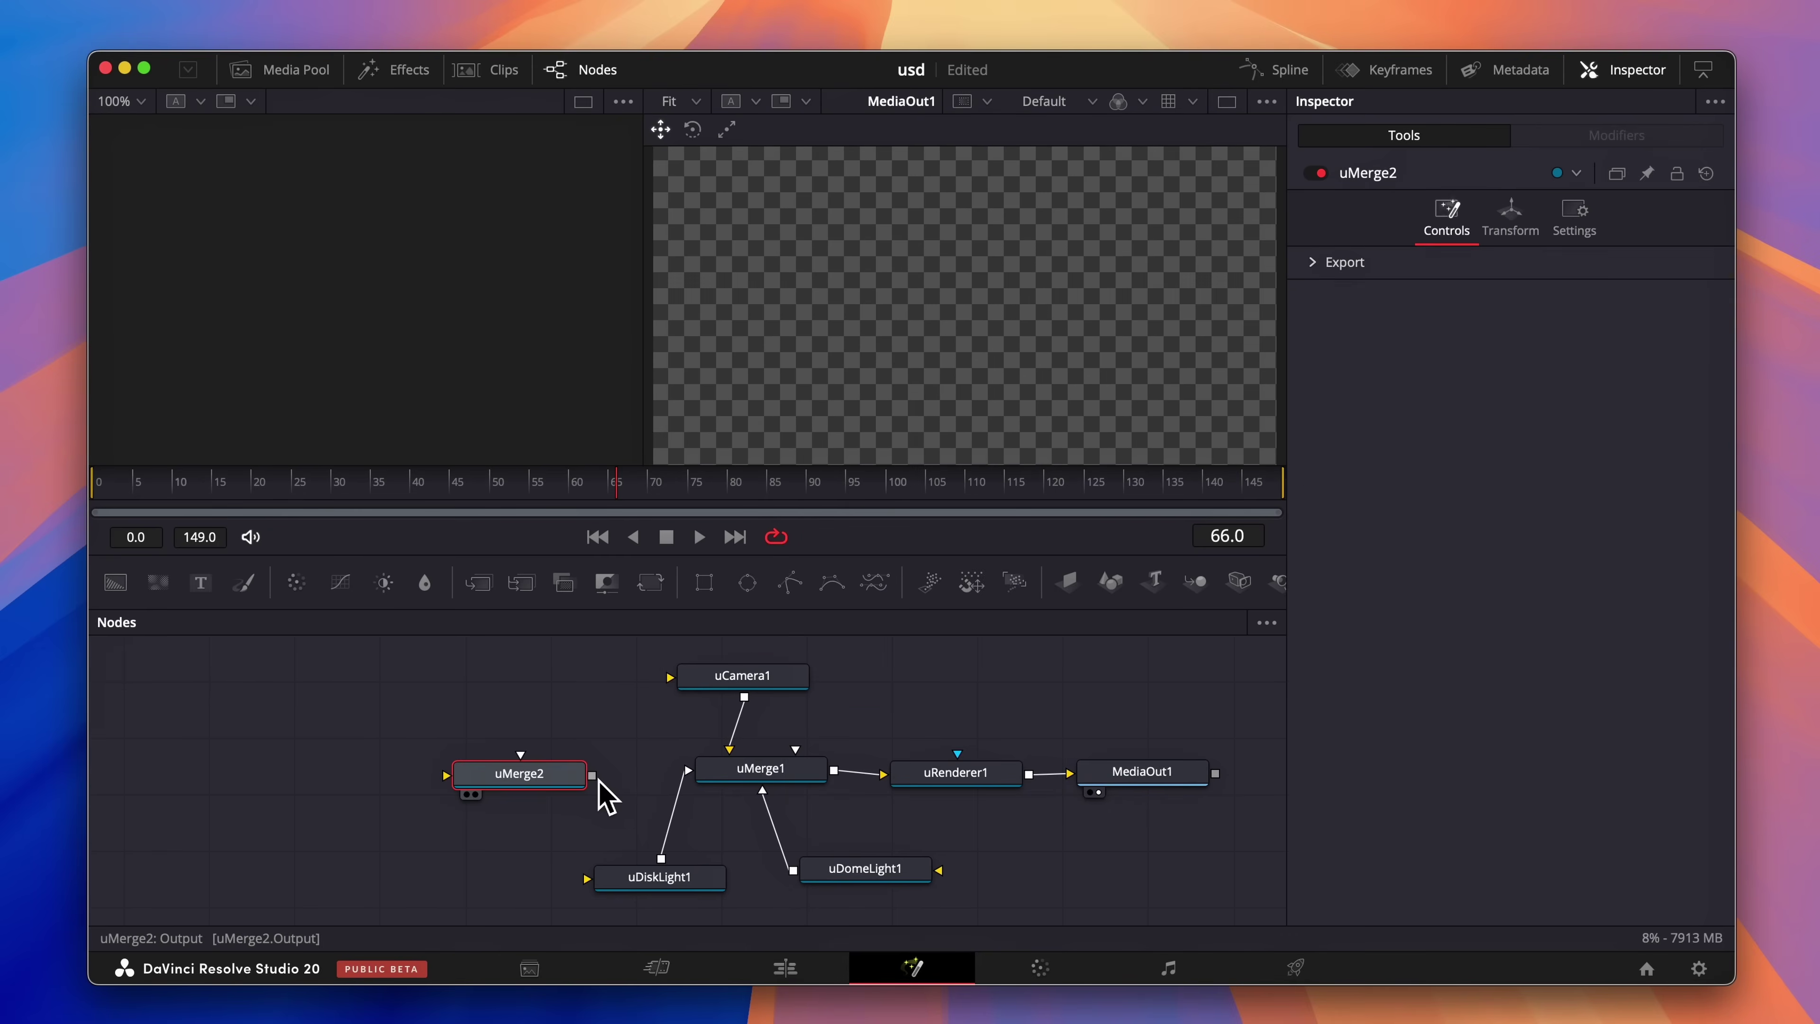
{"action": "left_click_drag", "start_coordinate": [592, 774], "coordinate": [720, 789]}
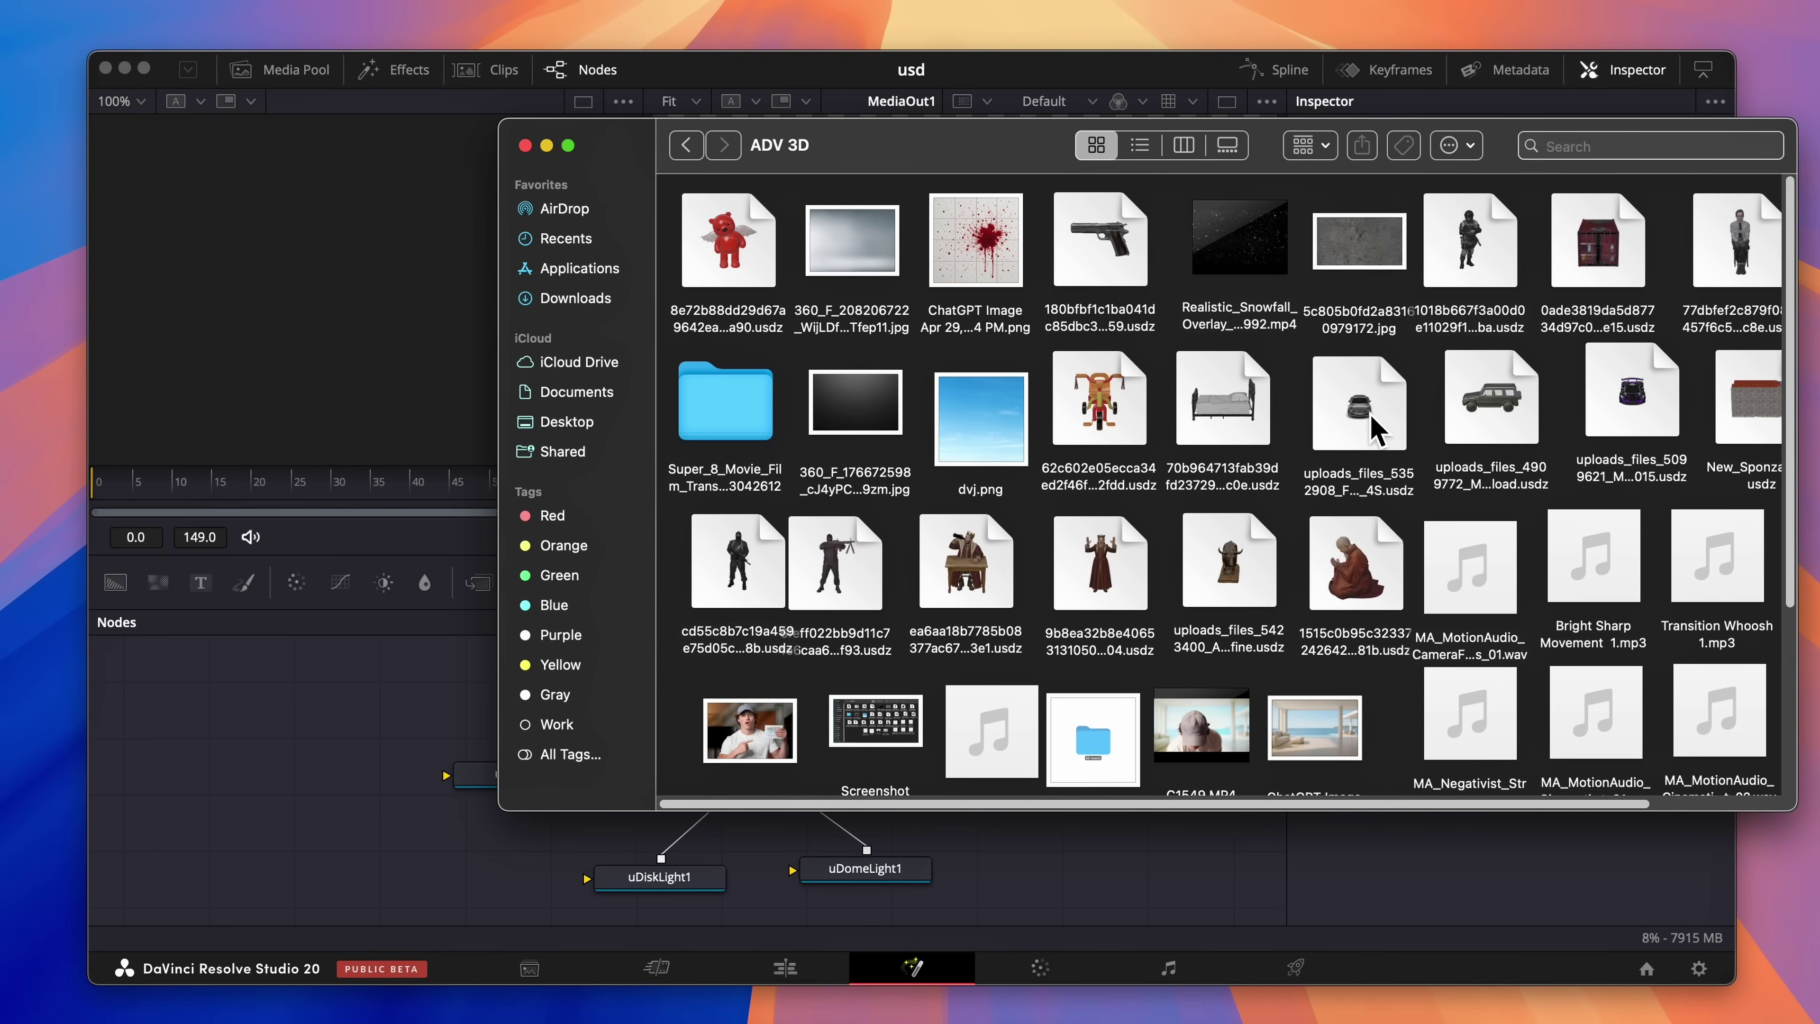
Import the black car USDZ model from the ADV 3D folder and connect it through a uTransform node to uMerge2
{"action": "left_click_drag", "start_coordinate": [1376, 431], "coordinate": [299, 751]}
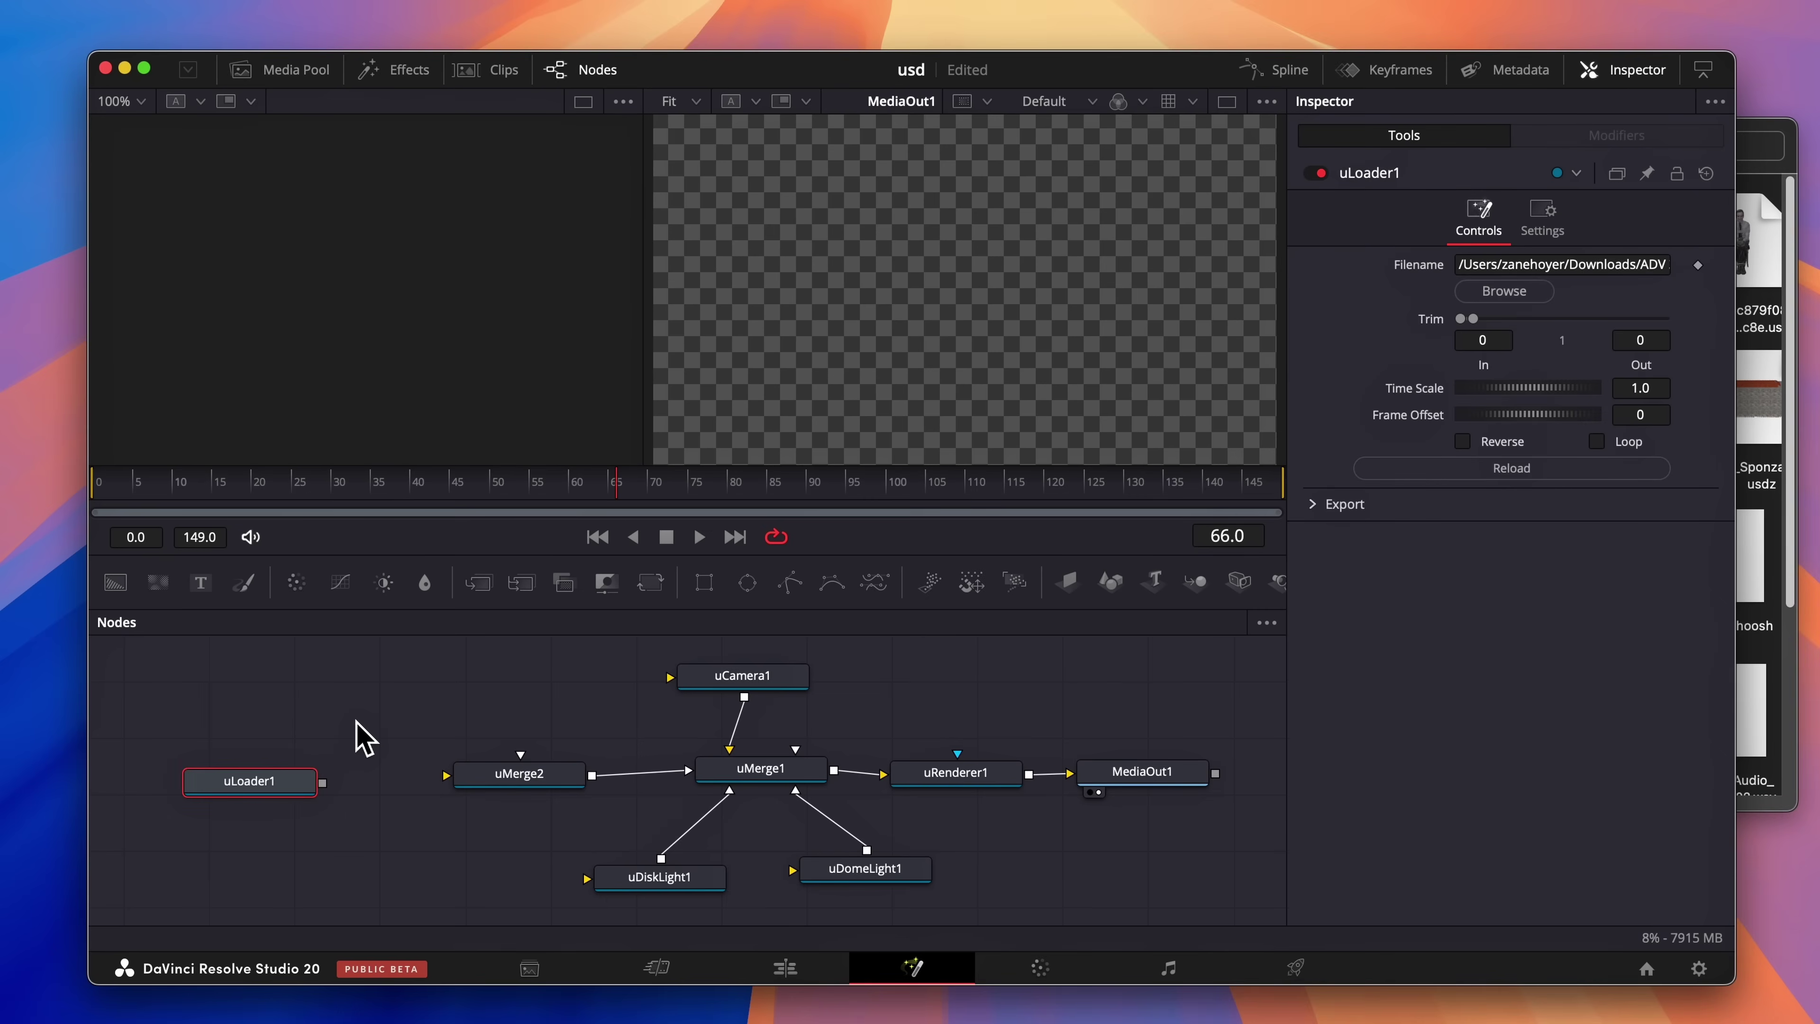
{"action": "key", "text": "shift+space"}
{"action": "type", "text": "umer"}
{"action": "type", "text": "utr"}
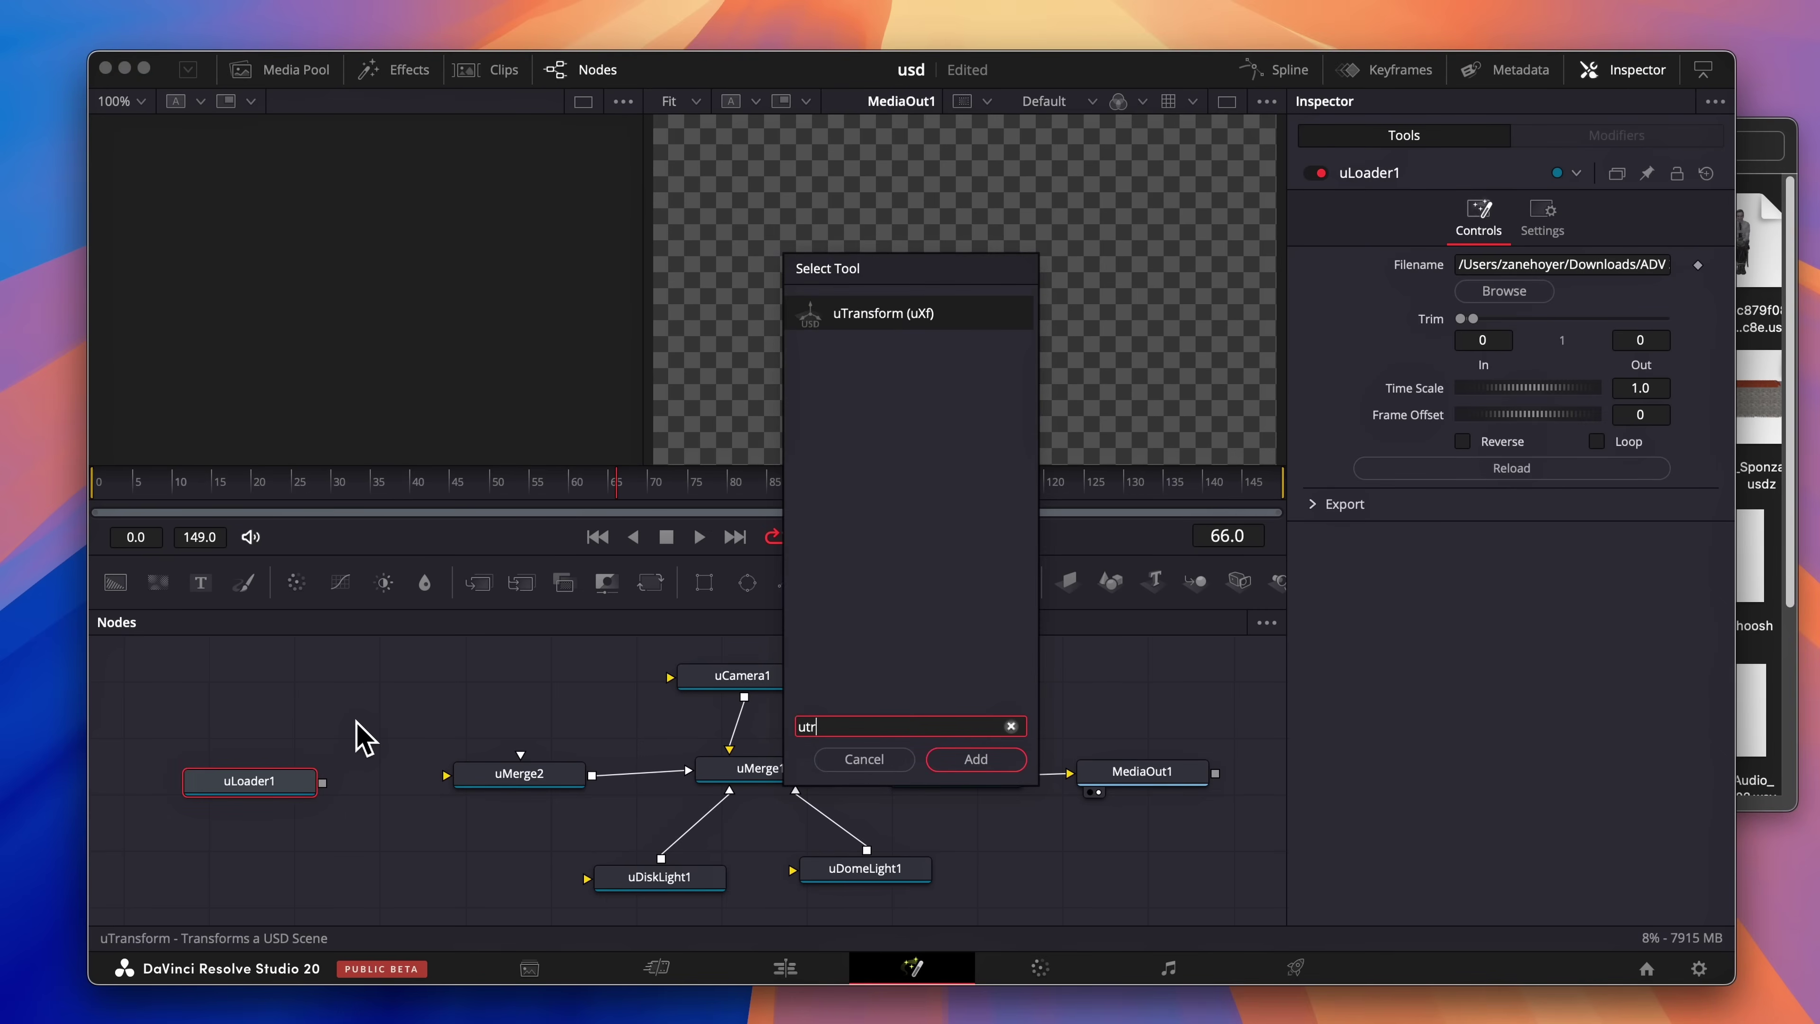
{"action": "key", "text": "Return"}
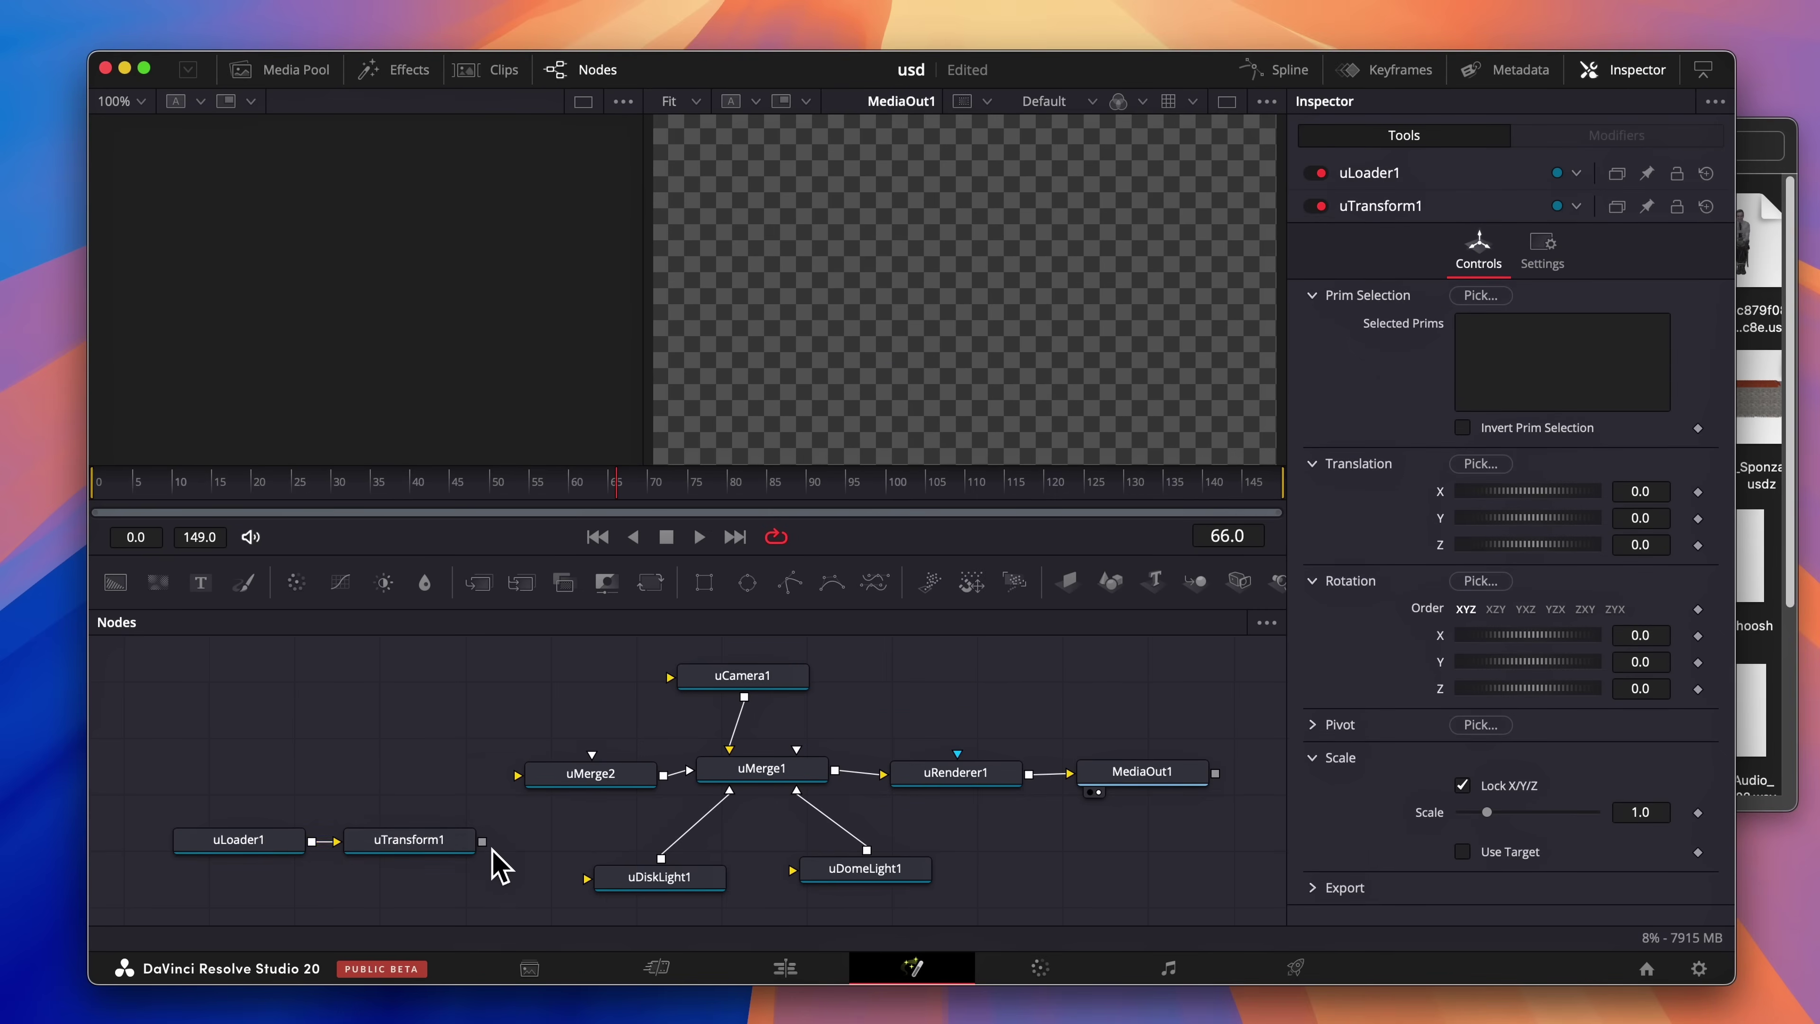
{"action": "left_click_drag", "start_coordinate": [485, 849], "coordinate": [577, 775]}
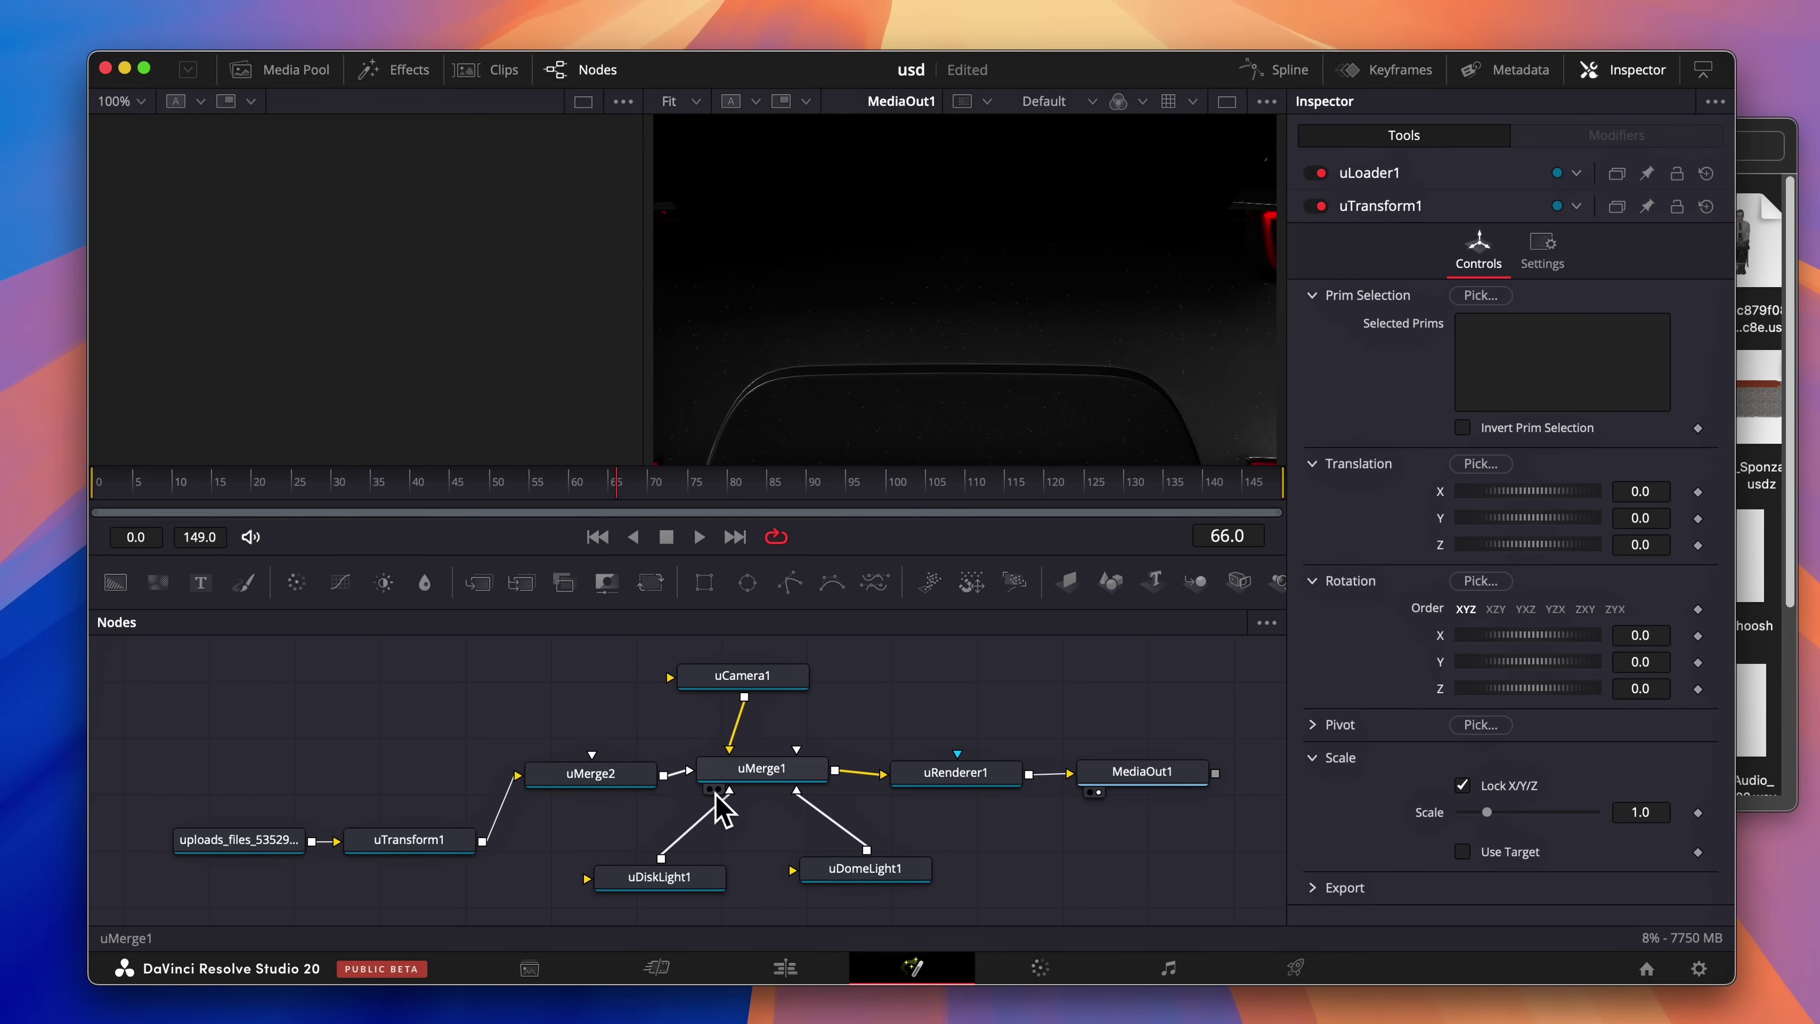
View uMerge1 and set the car's uTransform1 to scale 0.021, Y translation 1.236732 and Y rotation 36.5
{"action": "left_click", "coordinate": [711, 789]}
{"action": "left_click_drag", "start_coordinate": [511, 290], "coordinate": [541, 455]}
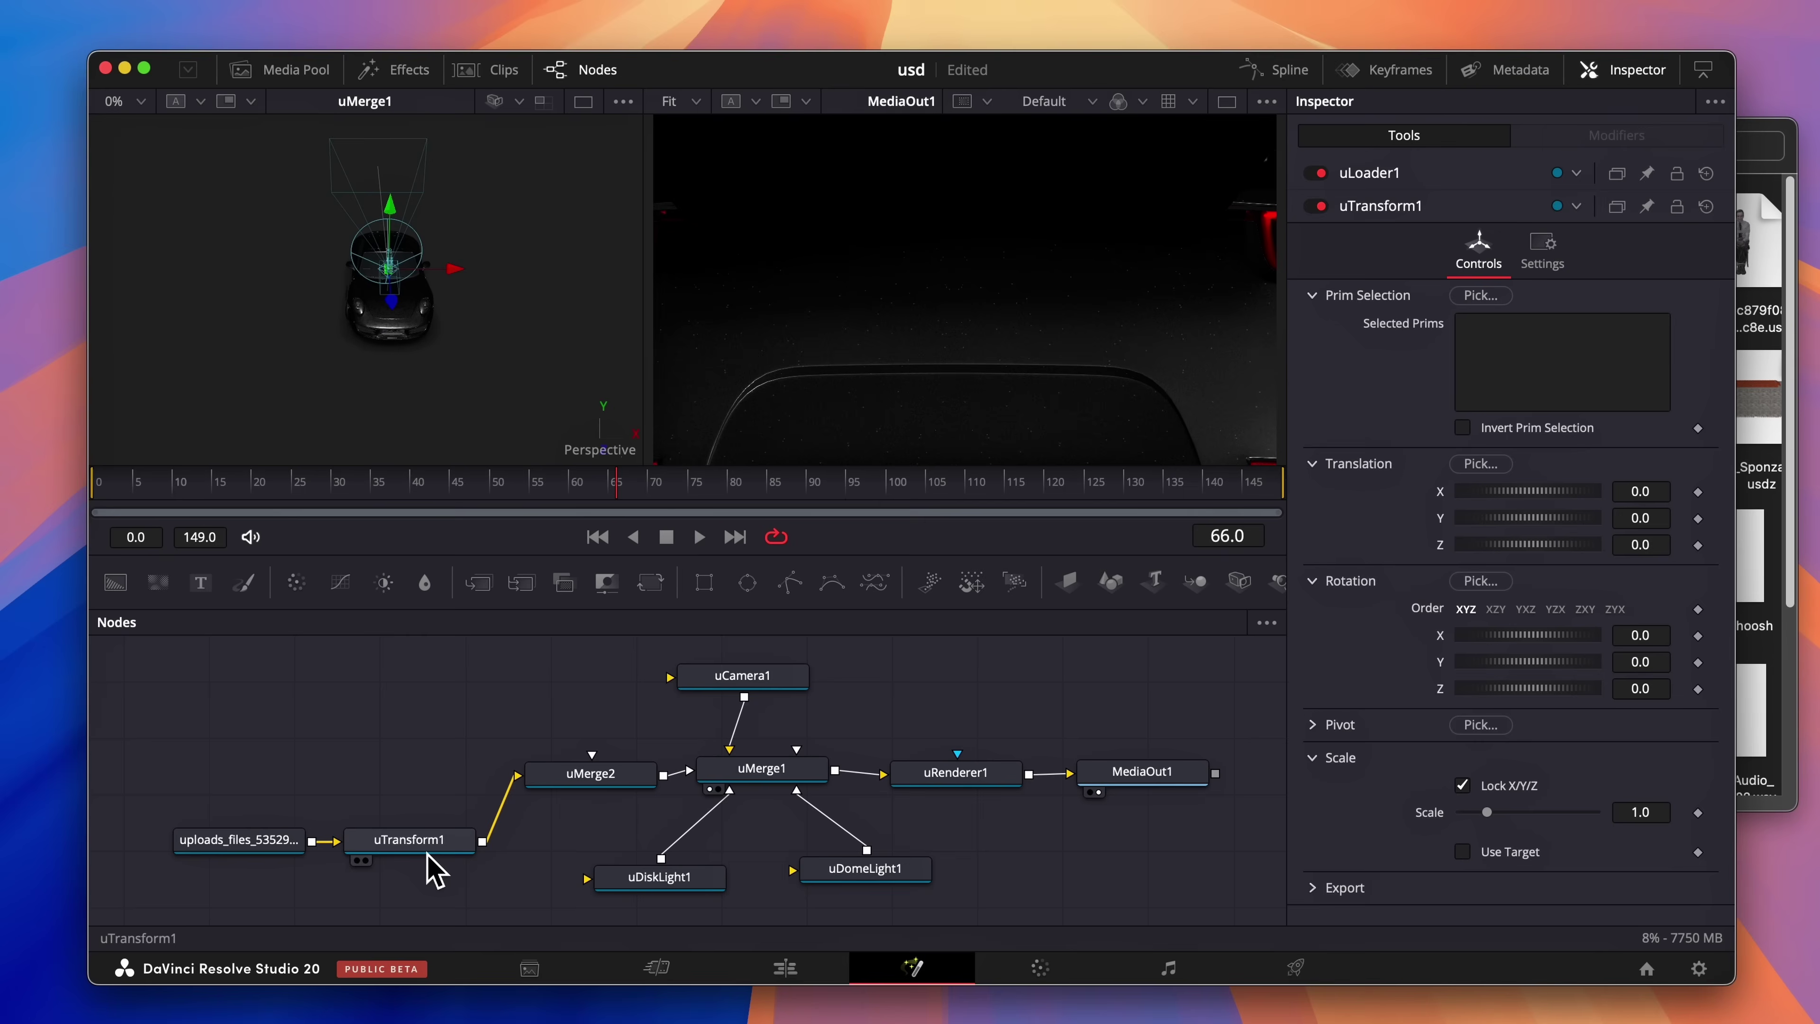
{"action": "left_click", "coordinate": [432, 869]}
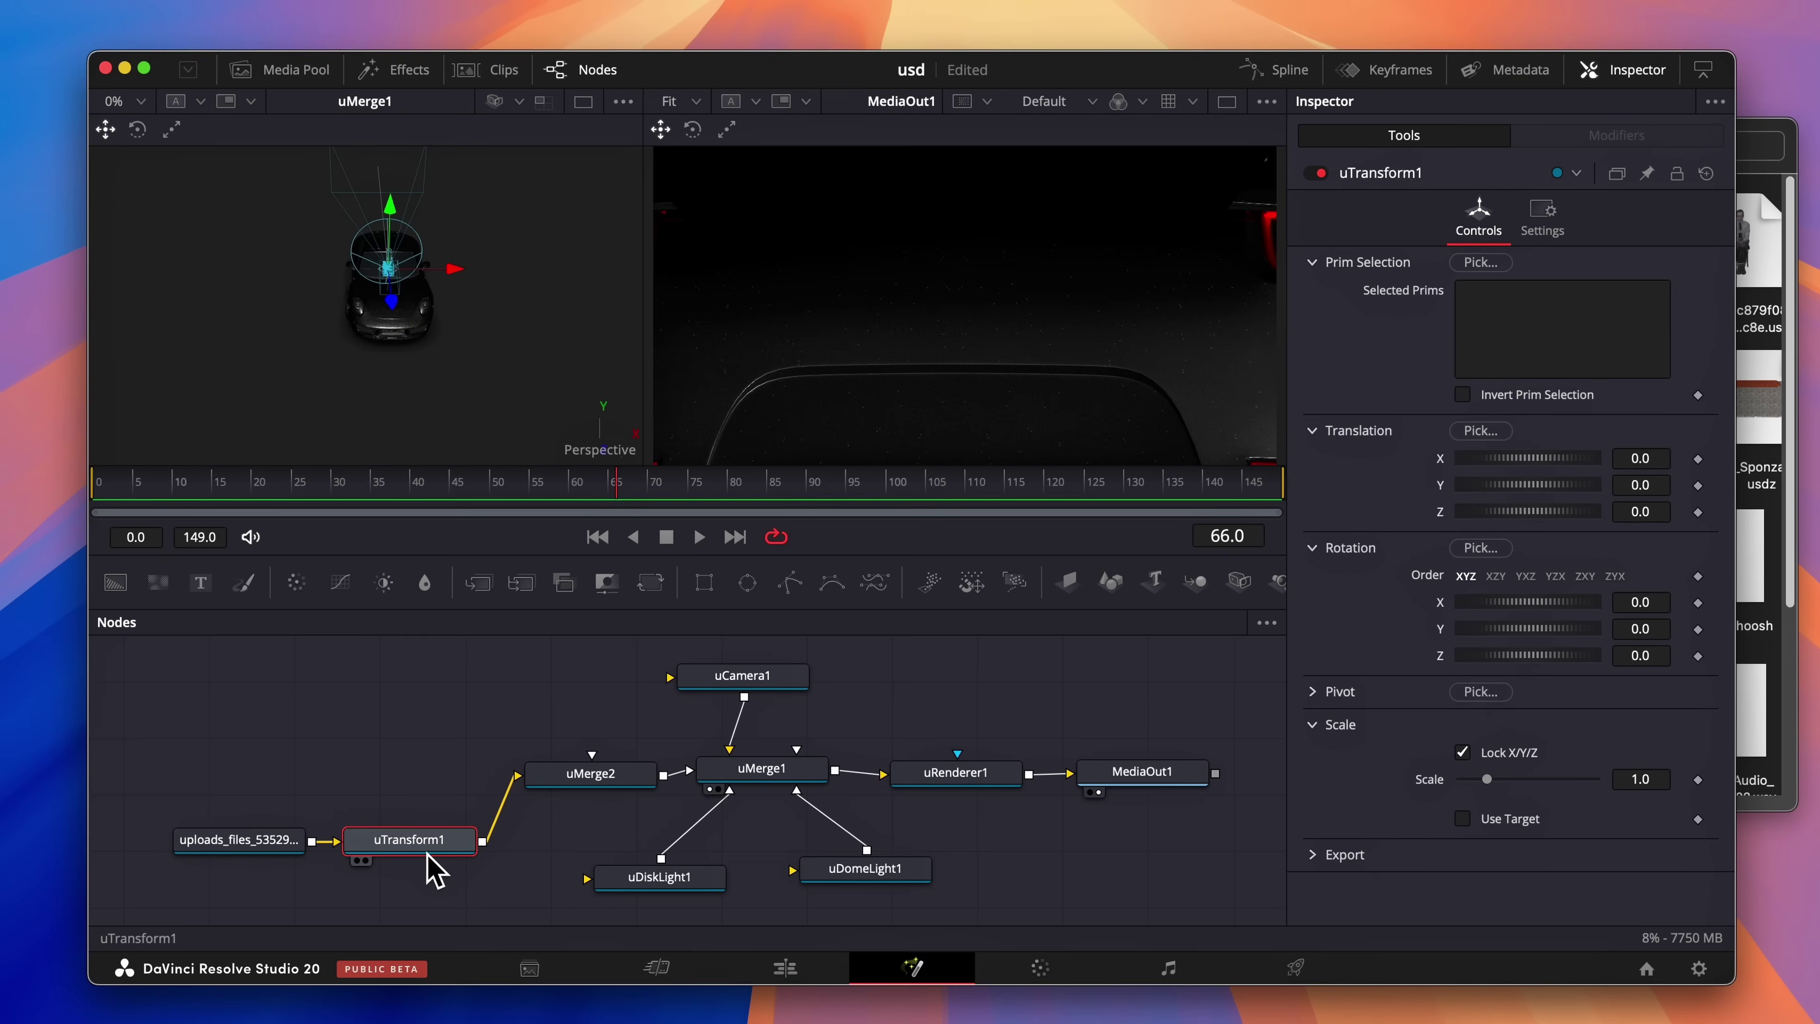
{"action": "left_click_drag", "start_coordinate": [1486, 778], "coordinate": [1469, 810]}
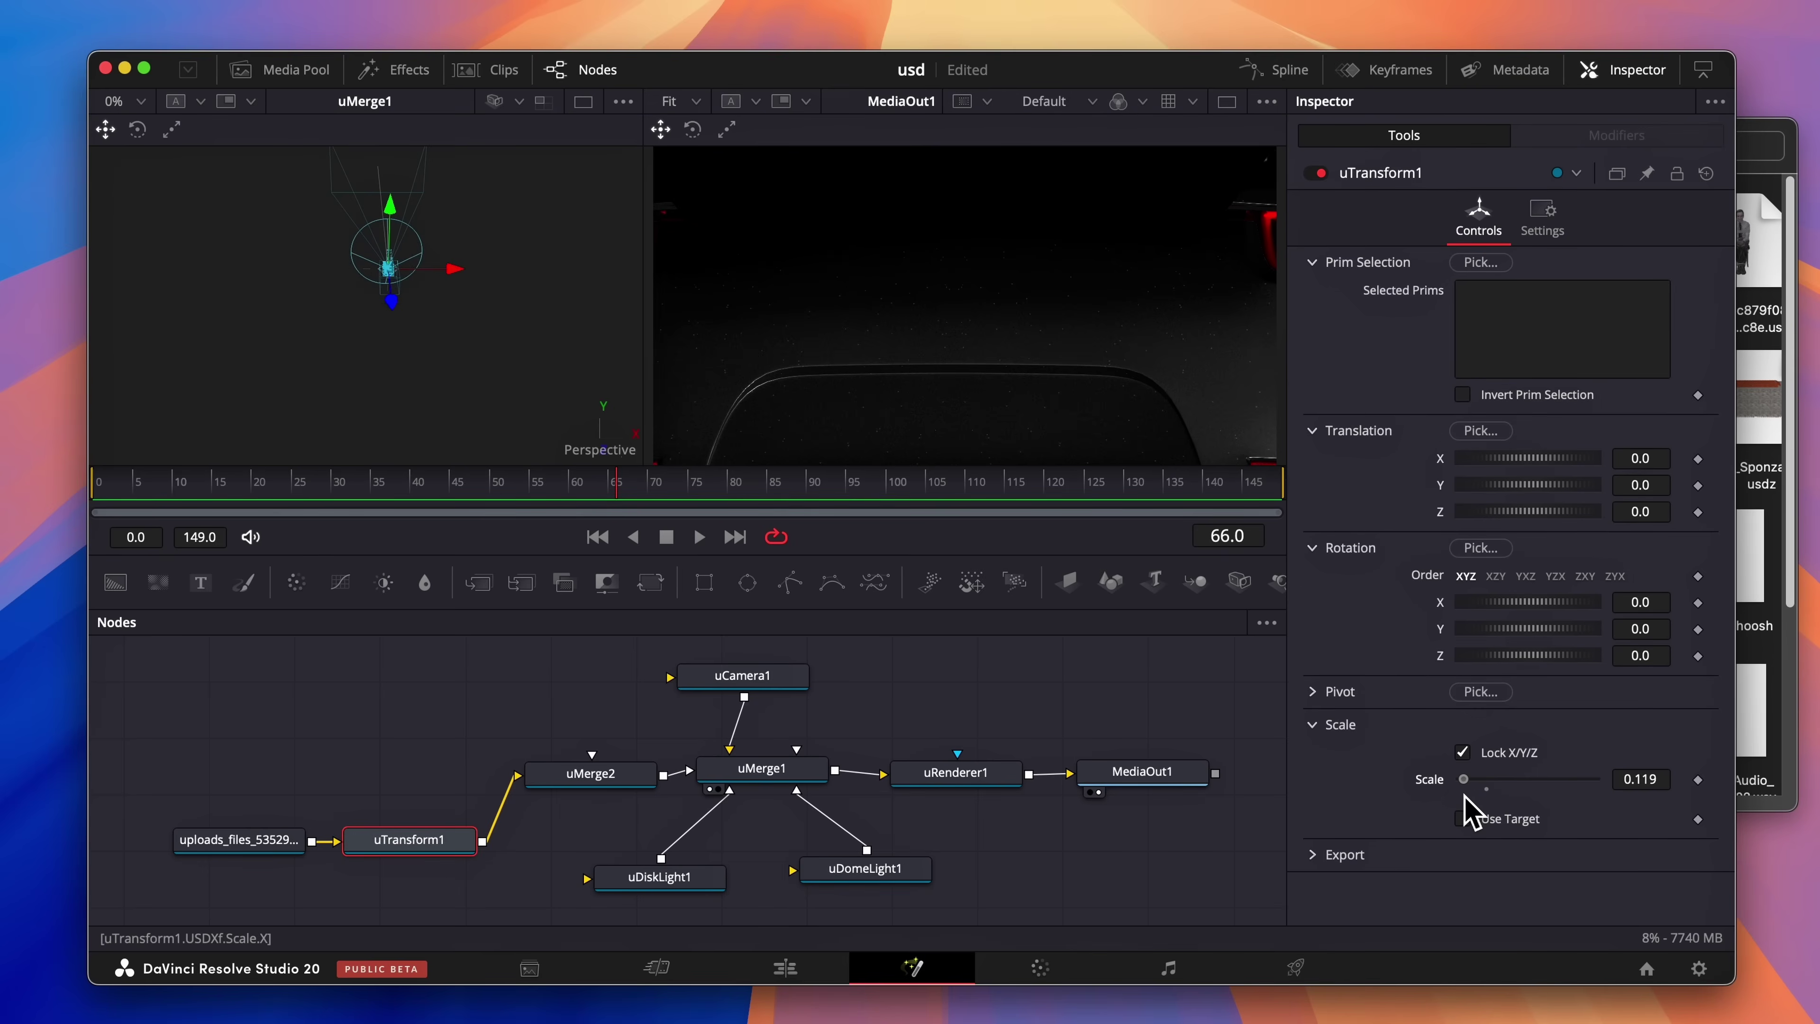
{"action": "left_click_drag", "start_coordinate": [1464, 795], "coordinate": [1462, 794]}
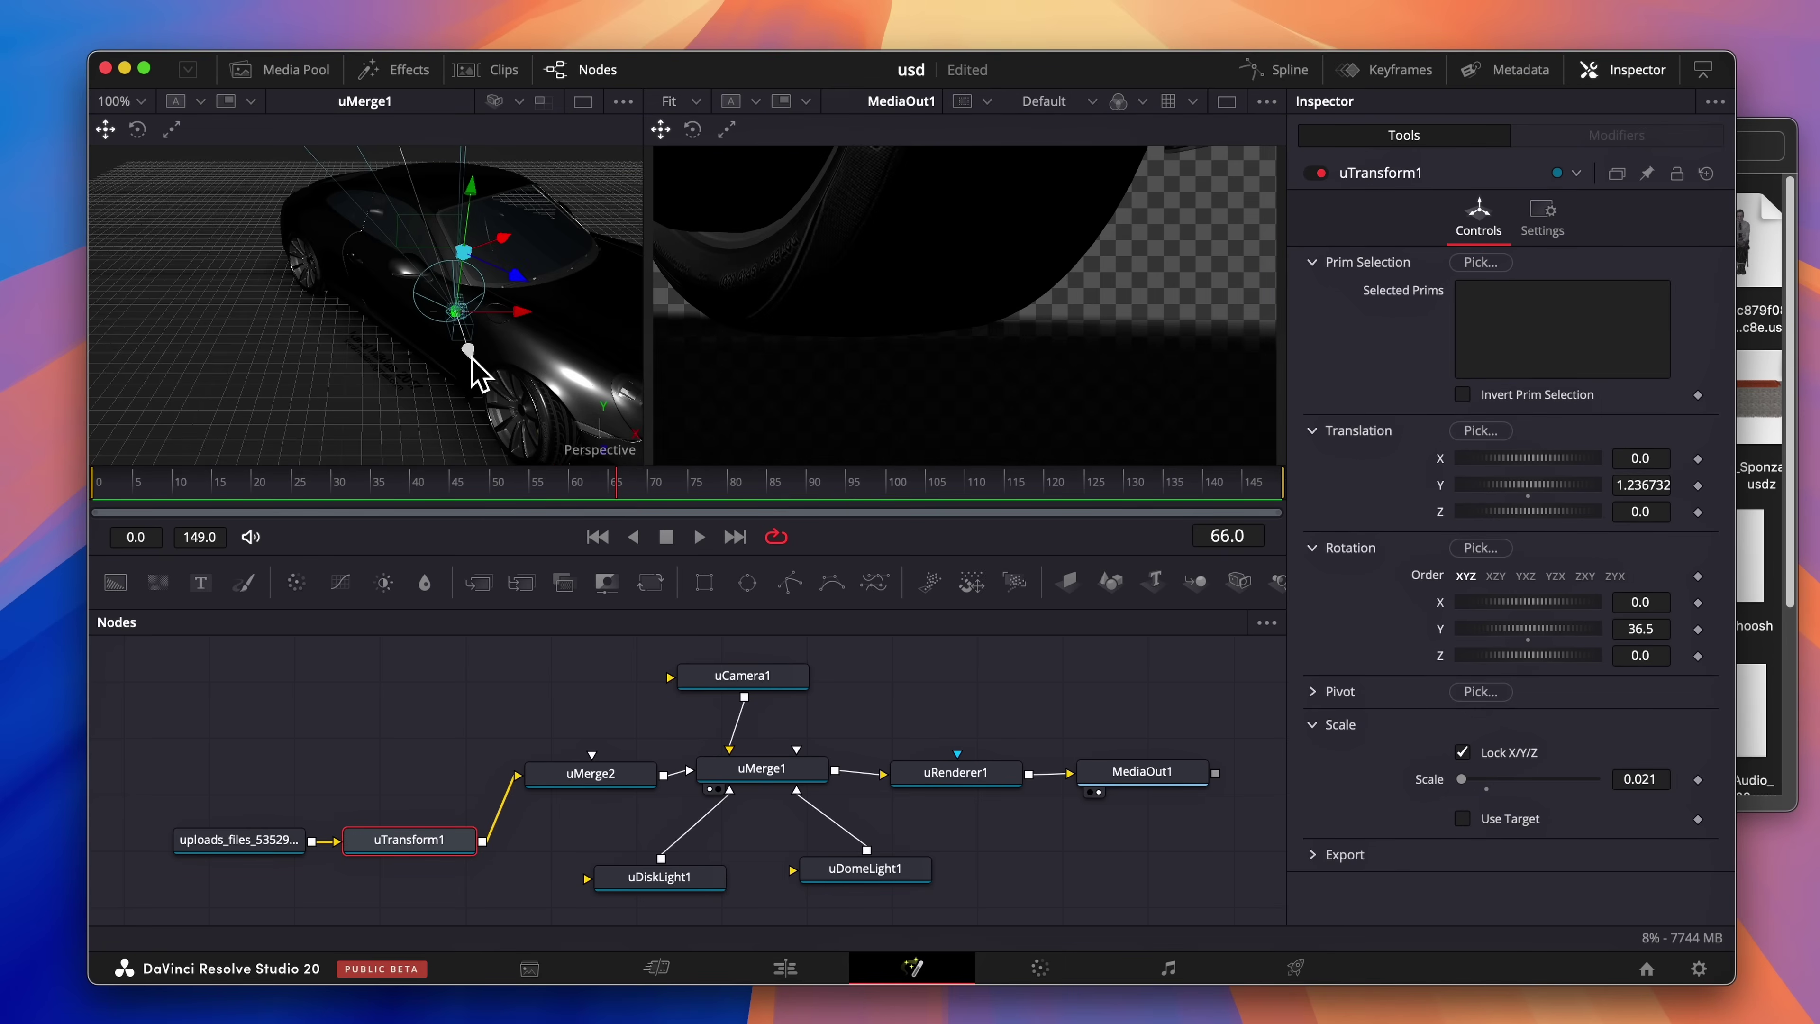
Move the camera back from the car until the whole car fits in the rendered frame
{"action": "left_click_drag", "start_coordinate": [471, 358], "coordinate": [494, 435]}
{"action": "scroll", "coordinate": [499, 400], "scroll_direction": "down", "scroll_amount": 1}
{"action": "left_click_drag", "start_coordinate": [428, 385], "coordinate": [440, 436]}
{"action": "scroll", "coordinate": [455, 410], "scroll_direction": "down", "scroll_amount": 2}
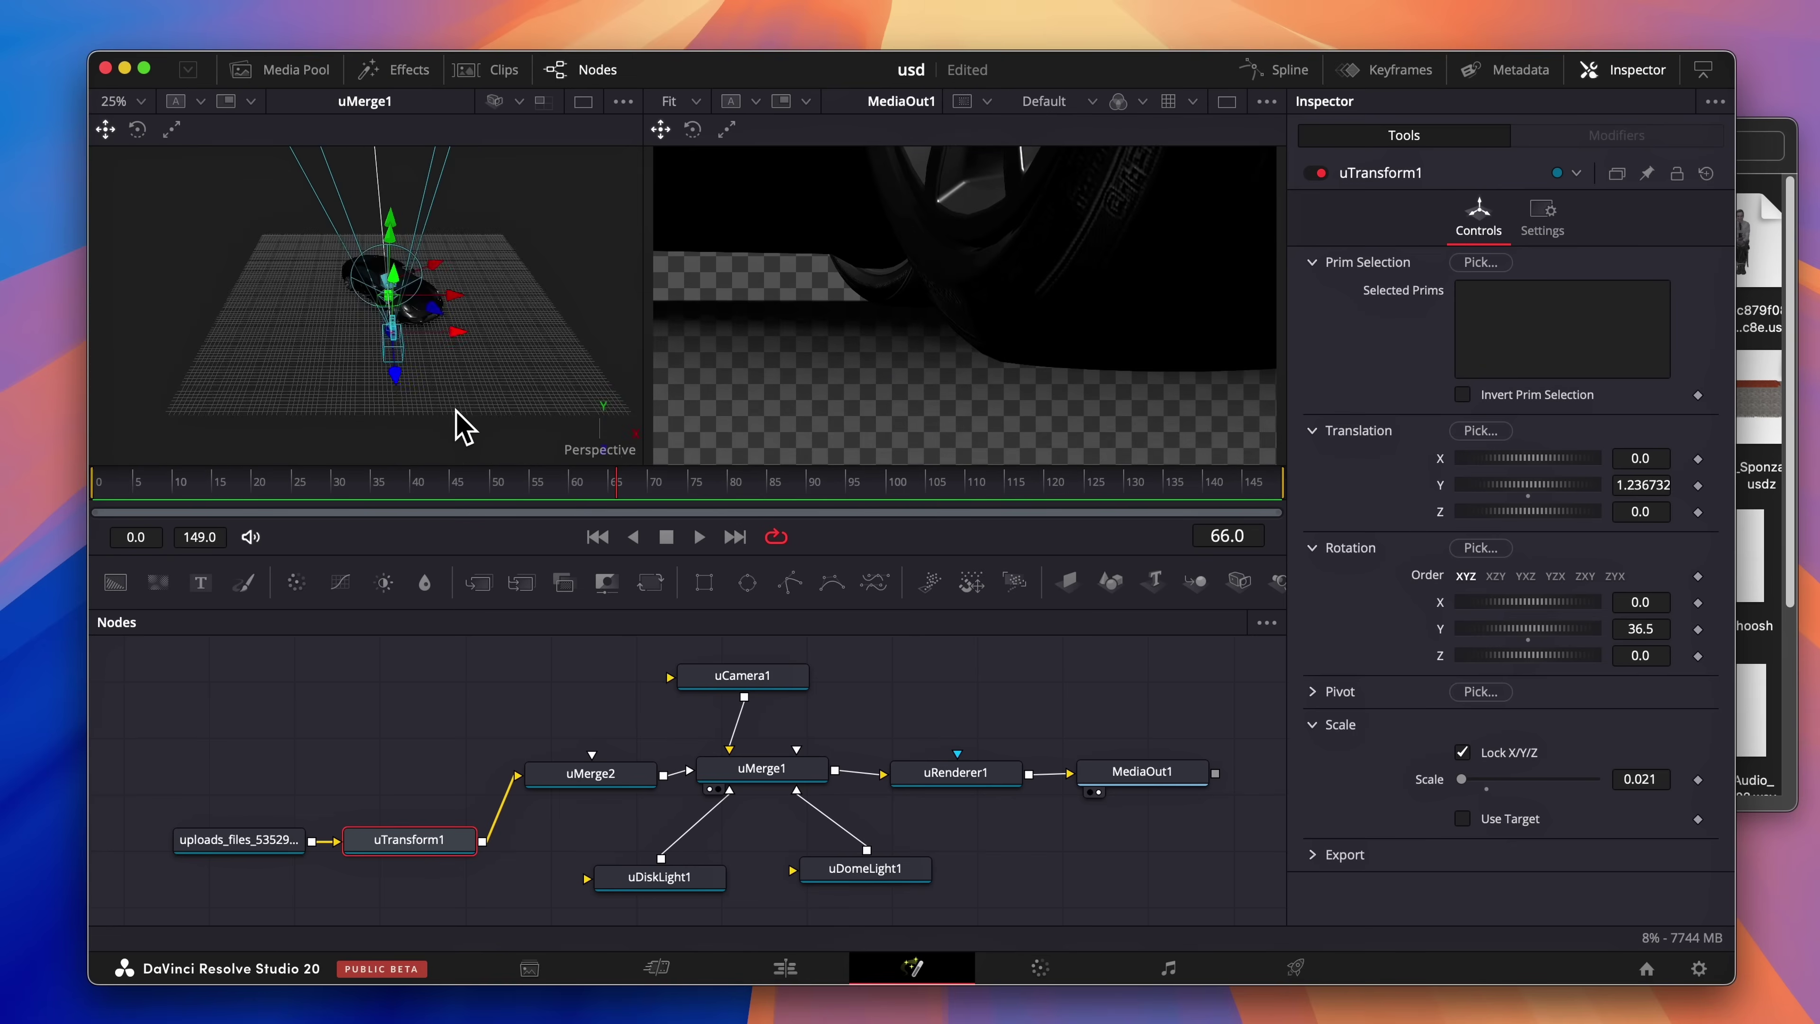
{"action": "left_click_drag", "start_coordinate": [385, 377], "coordinate": [457, 412]}
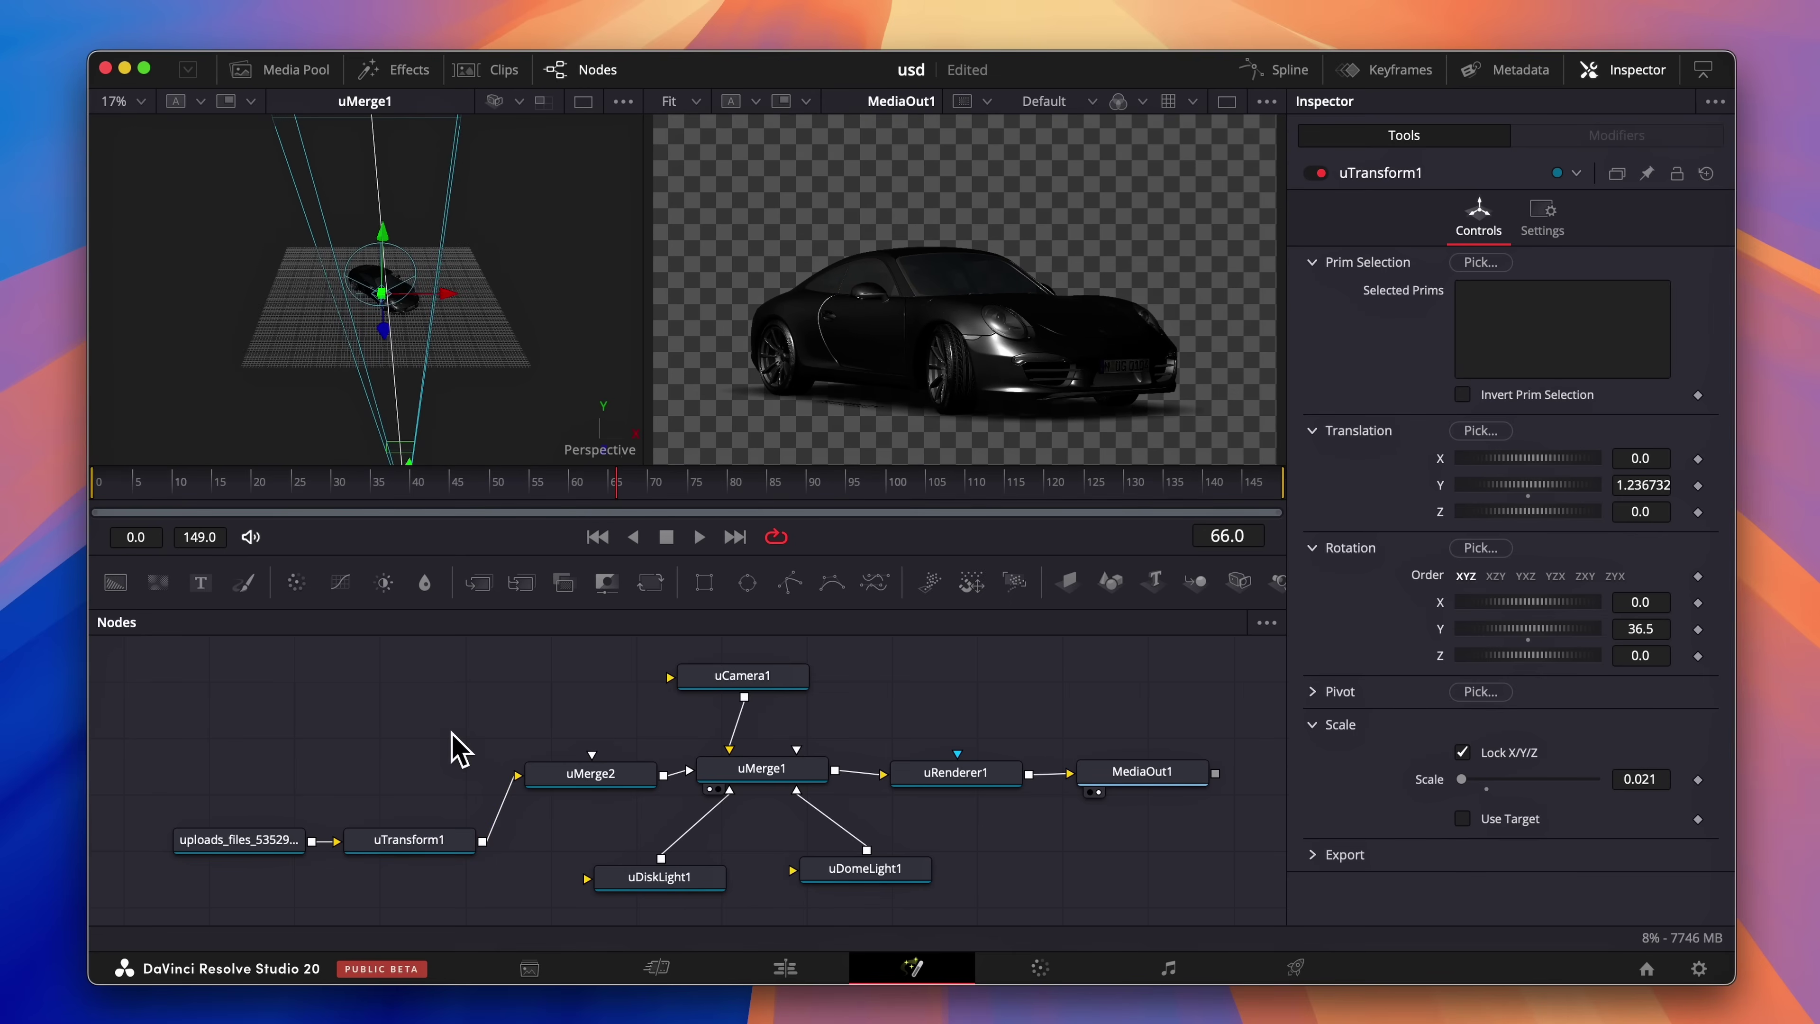
Add a uShape node above the car's loader node and show it in the first viewer
{"action": "key", "text": "shift+space"}
{"action": "type", "text": "utr"}
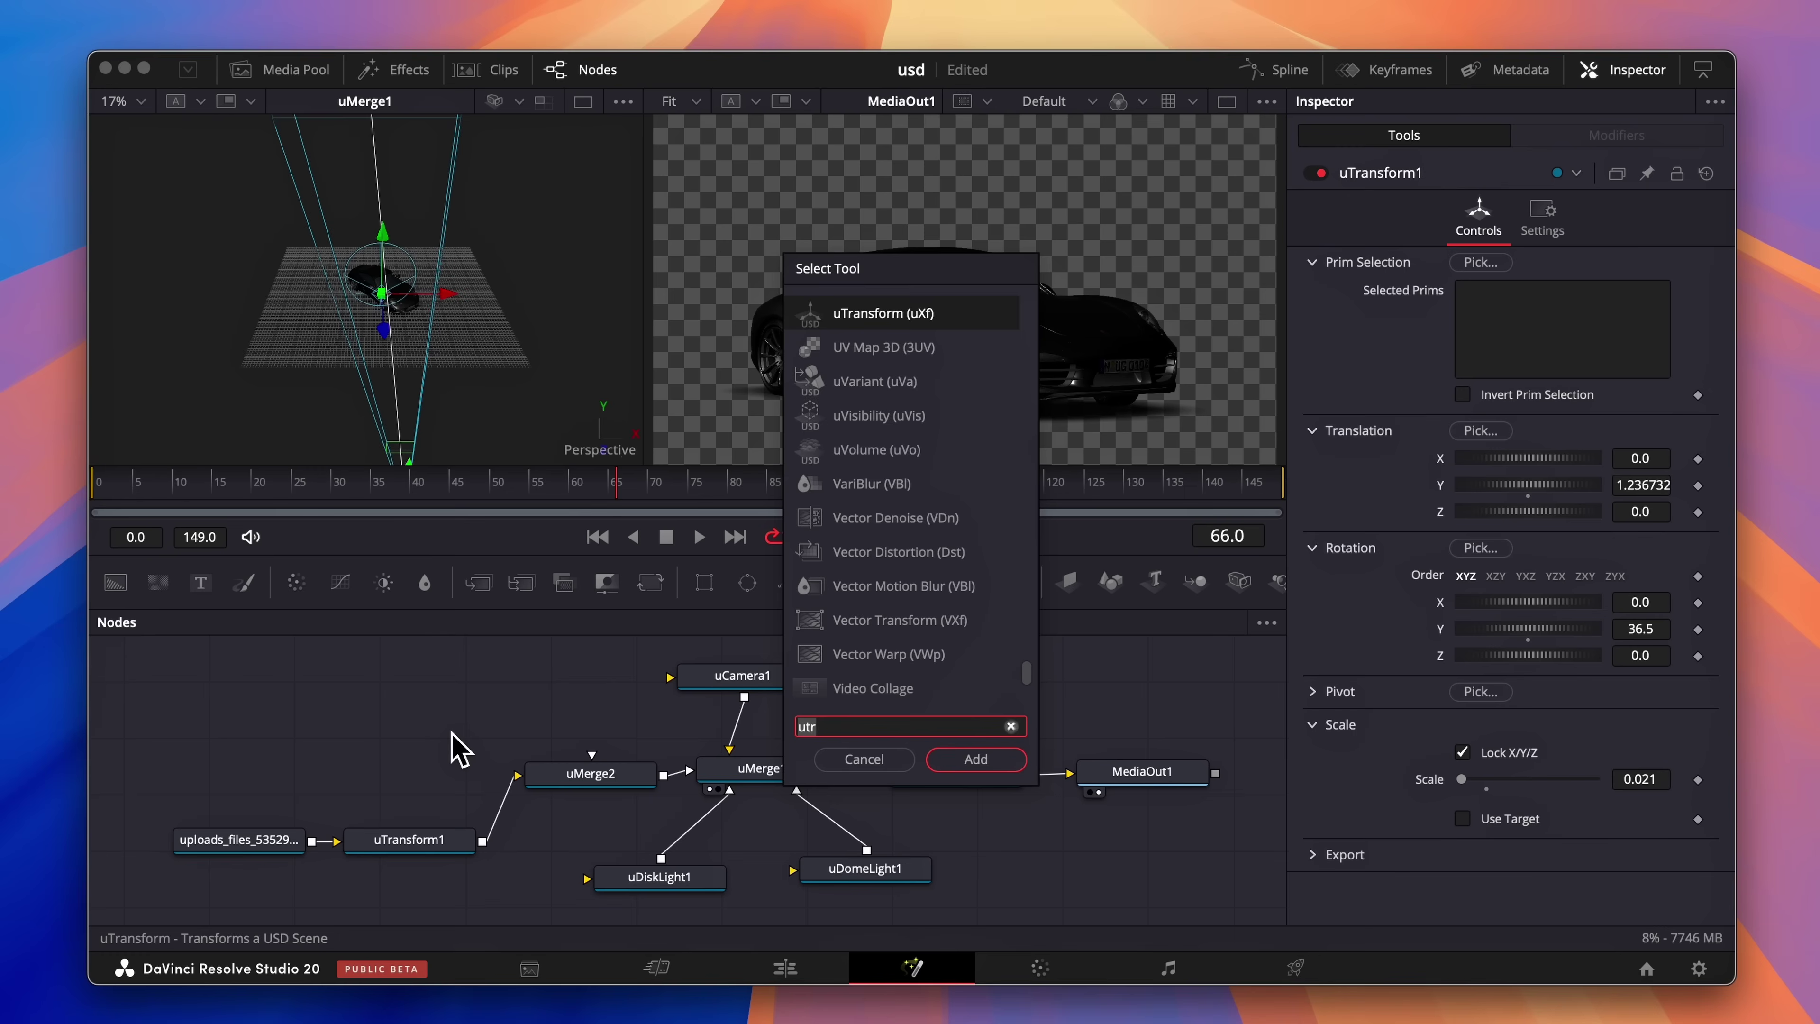
{"action": "type", "text": "ush"}
{"action": "key", "text": "Return"}
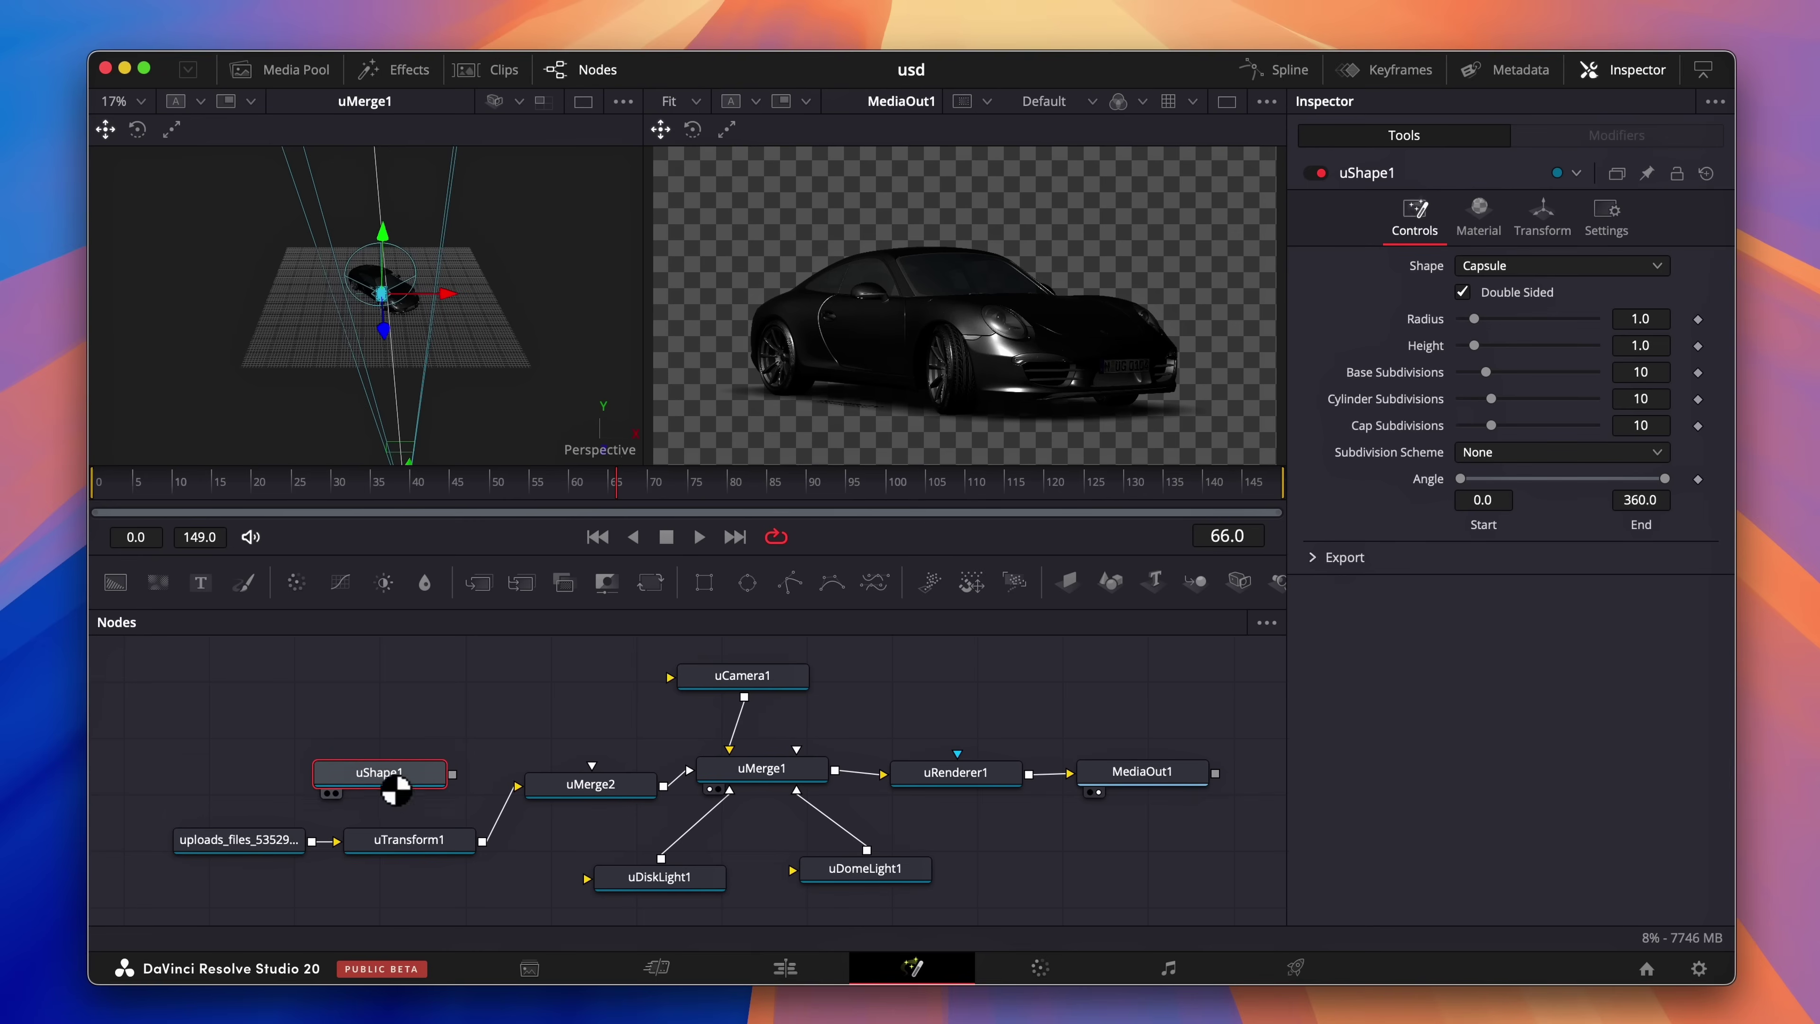
{"action": "left_click", "coordinate": [265, 800]}
{"action": "key", "text": "1"}
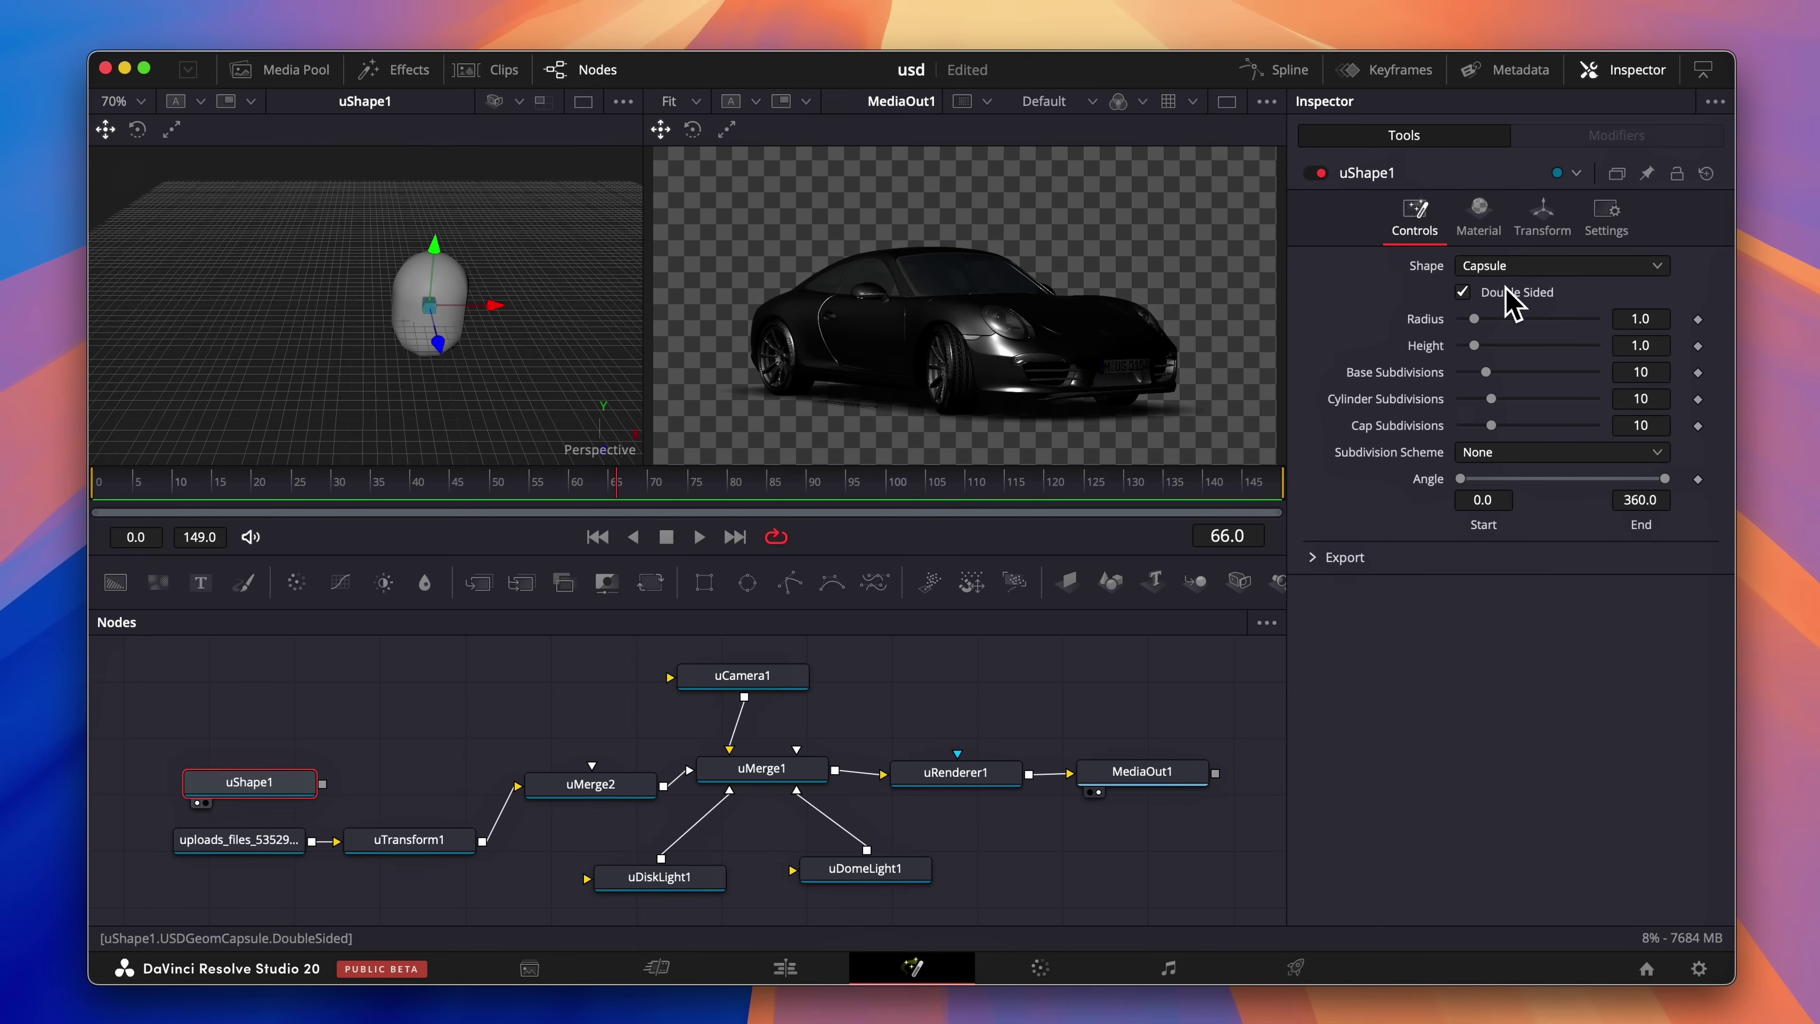
Turn uShape1 into a flat cube with unlocked dimensions: width 10, height 0.16 and depth 10
{"action": "left_click", "coordinate": [1512, 267]}
{"action": "left_click", "coordinate": [1514, 341]}
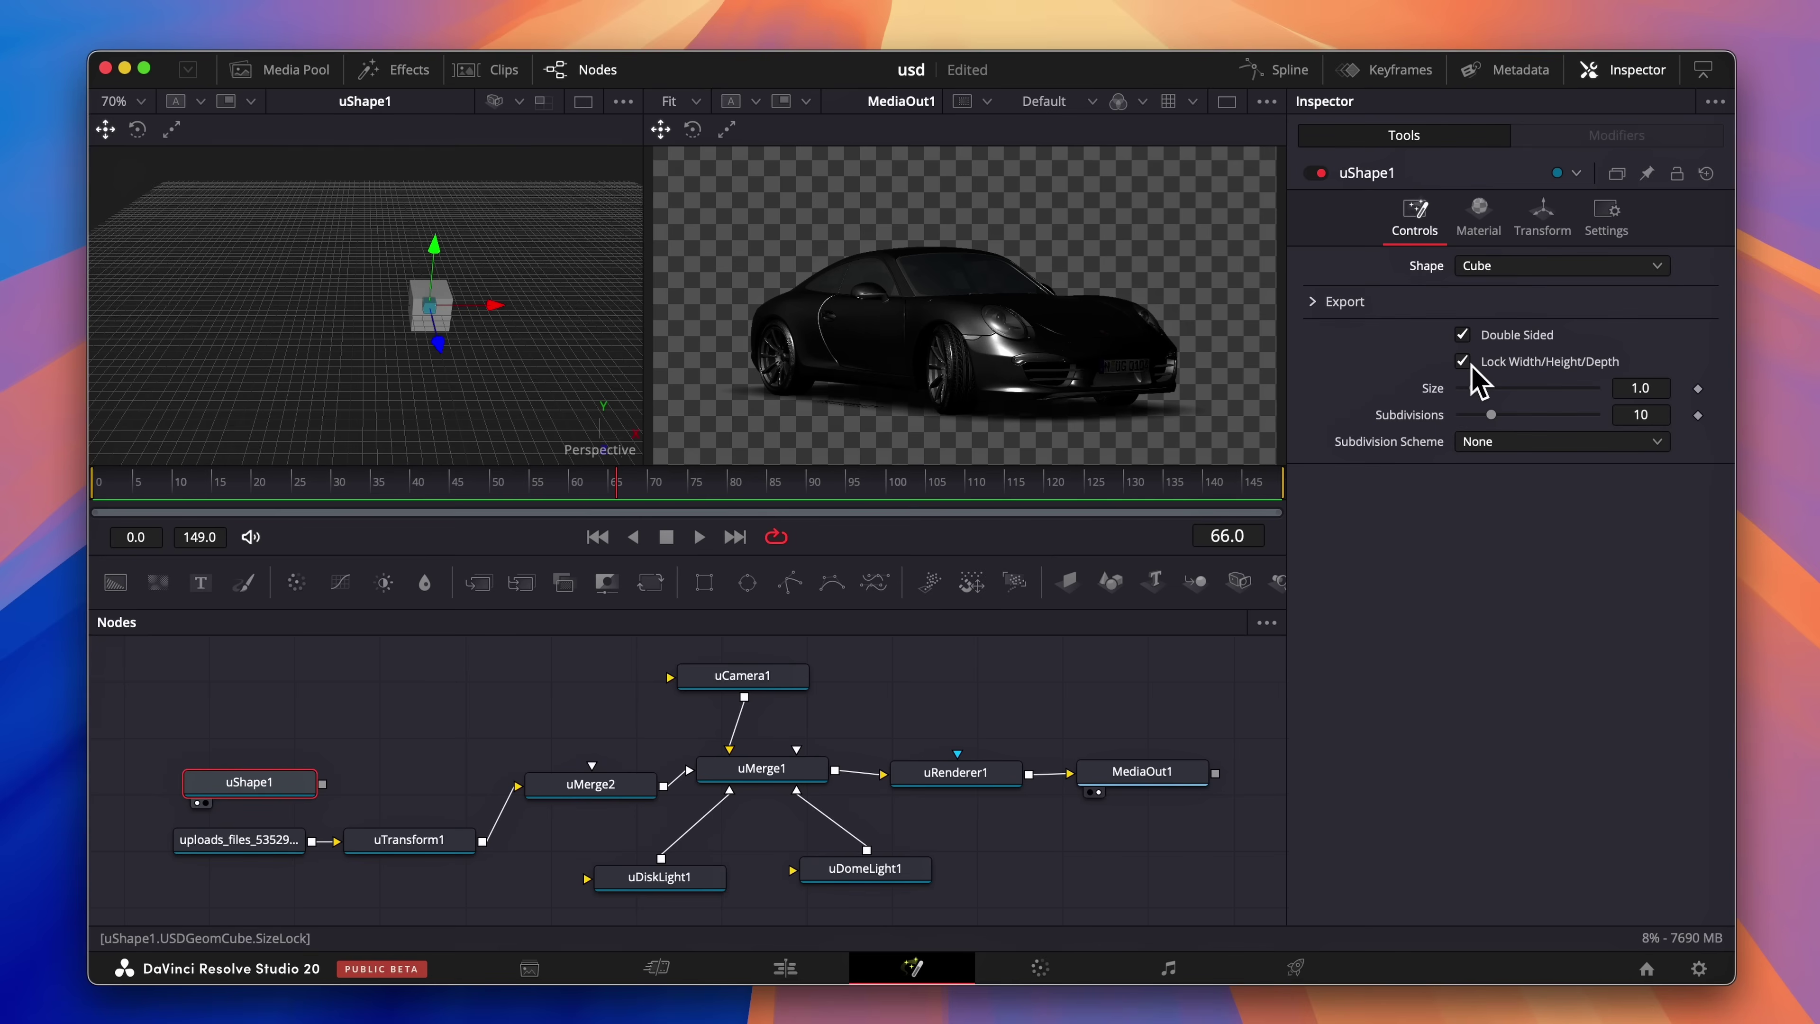
{"action": "left_click", "coordinate": [1473, 362]}
{"action": "left_click_drag", "start_coordinate": [1474, 441], "coordinate": [1634, 471]}
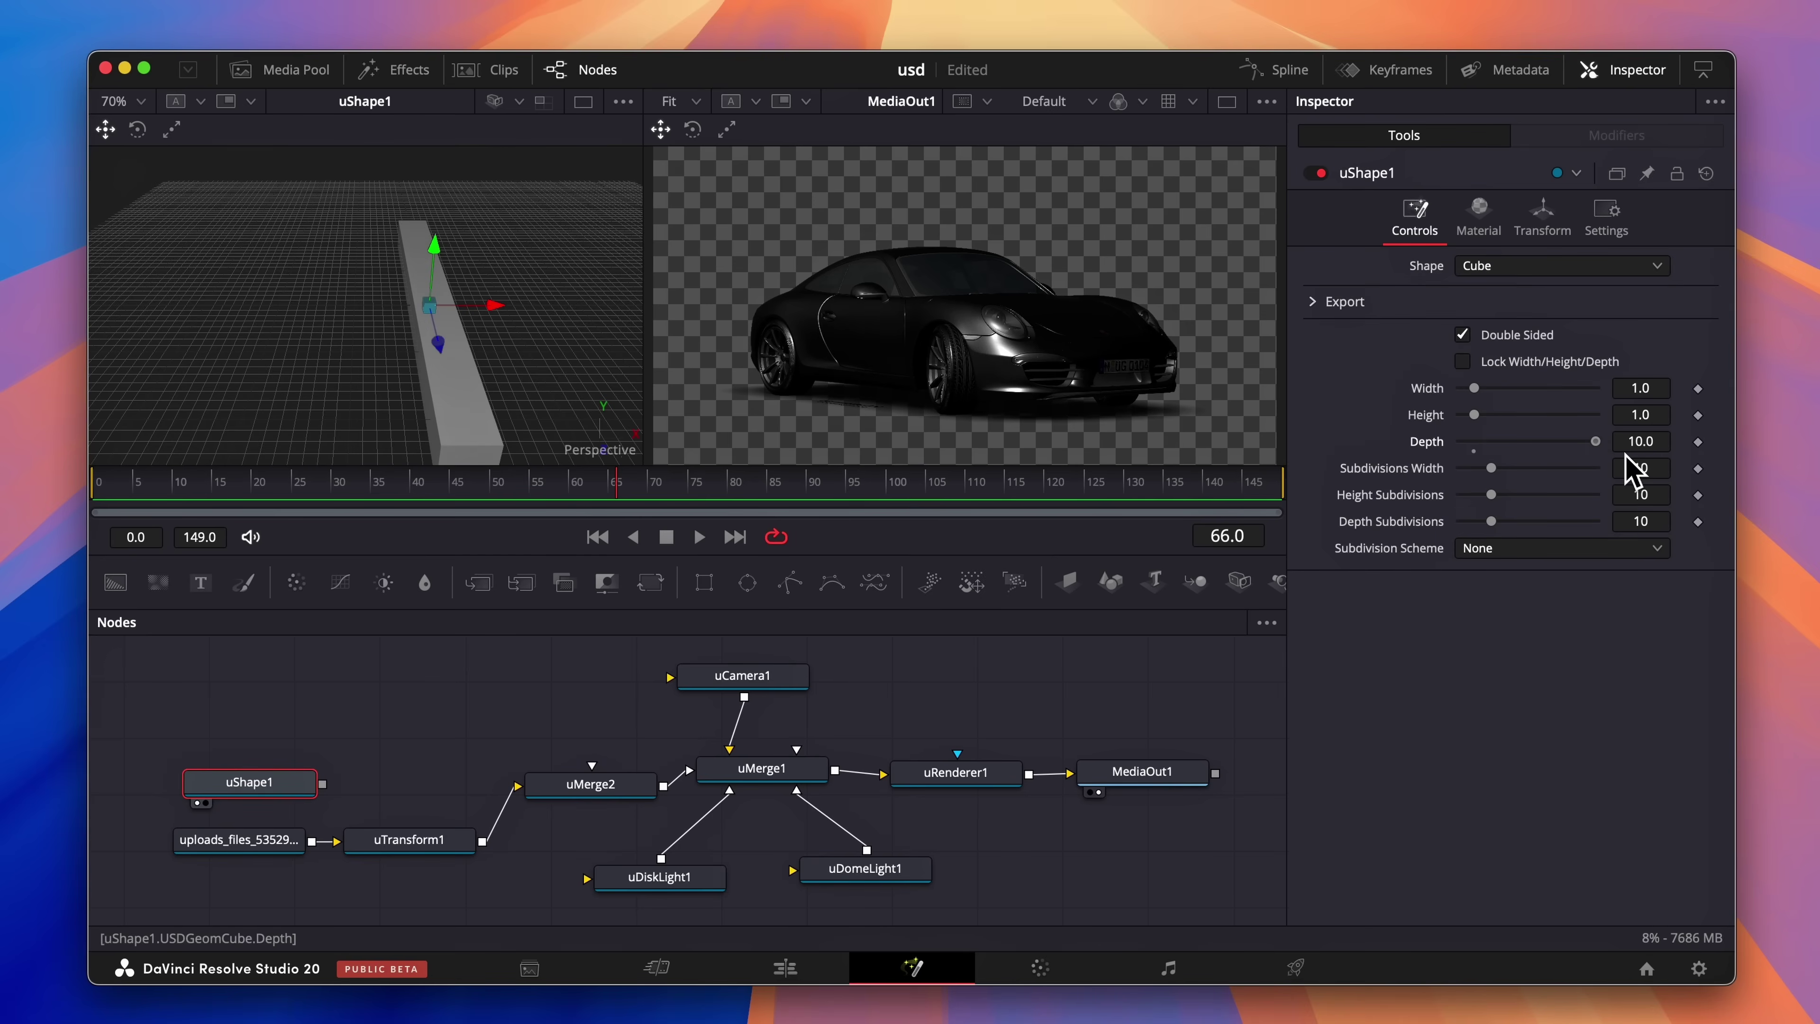
{"action": "left_click_drag", "start_coordinate": [1475, 416], "coordinate": [1463, 416]}
{"action": "left_click_drag", "start_coordinate": [1474, 388], "coordinate": [1604, 391]}
Add a uTransform node after uShape1 and connect it to uMerge2
{"action": "key", "text": "shift+space"}
{"action": "type", "text": "ushautr"}
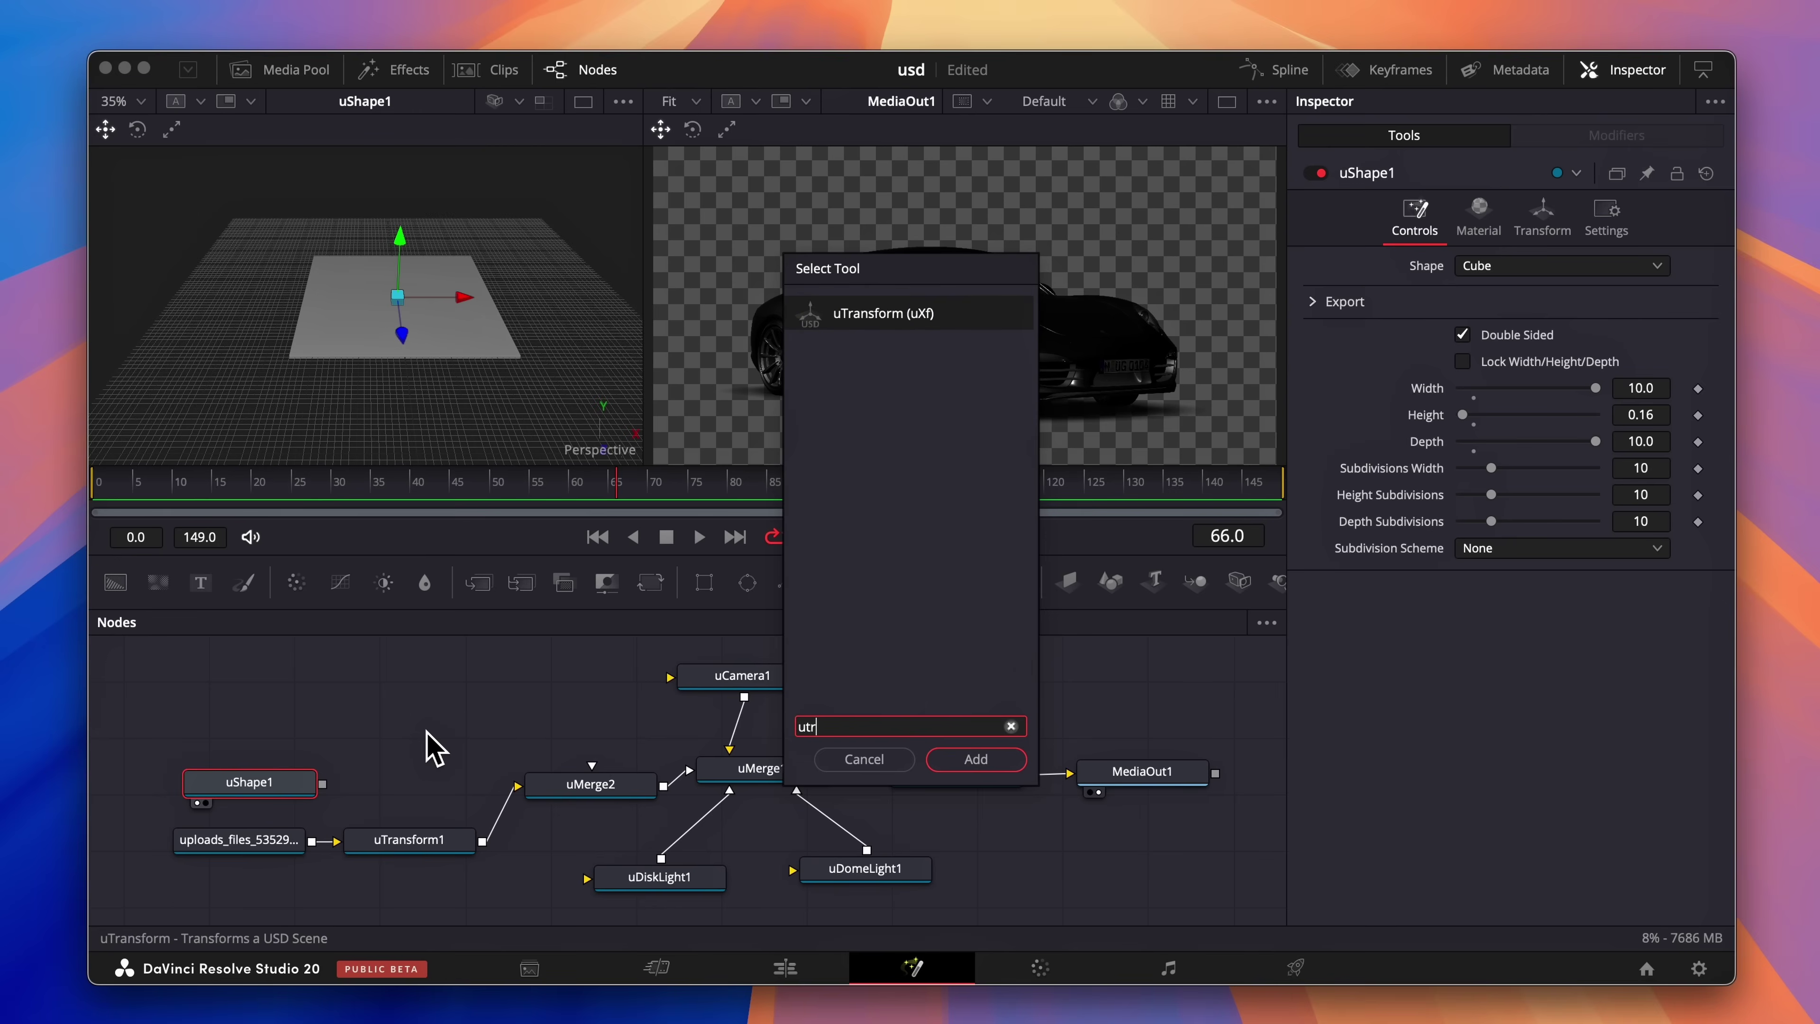
{"action": "key", "text": "Return"}
{"action": "left_click_drag", "start_coordinate": [476, 784], "coordinate": [534, 791]}
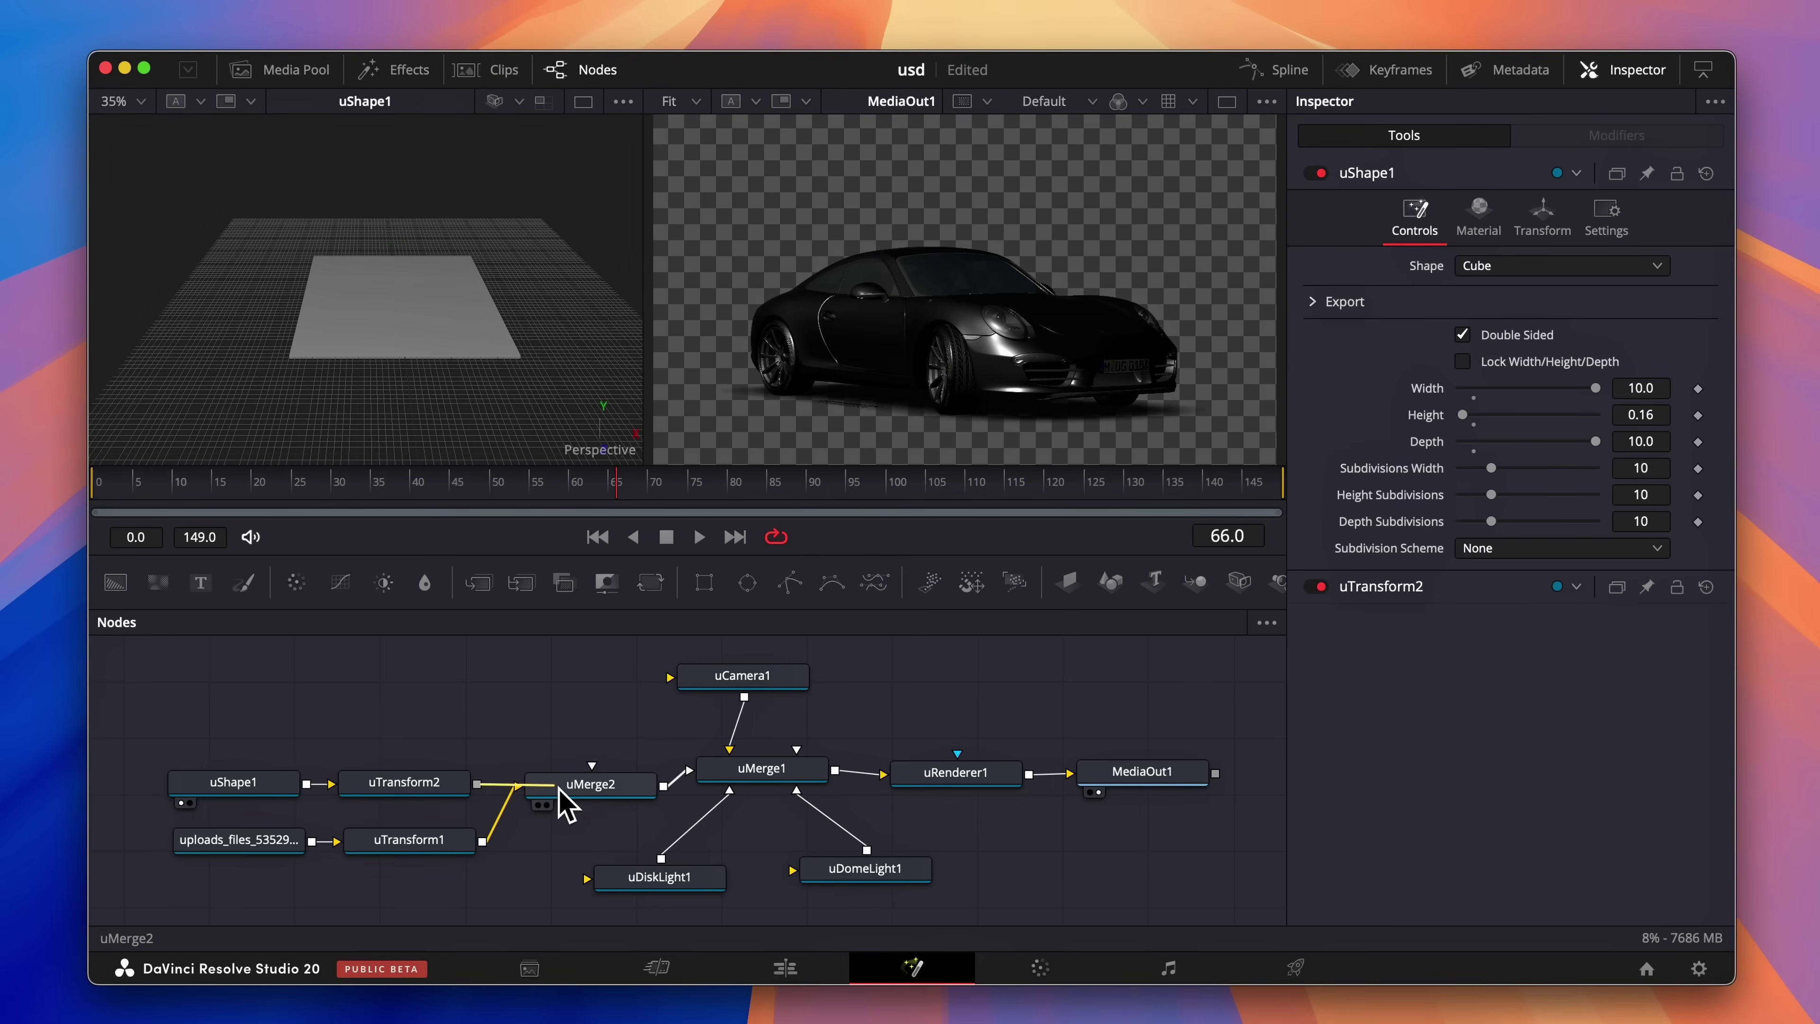
Scale the floor shape to about 2.638 in uTransform2 and show uMerge1 in the first viewer
{"action": "left_click", "coordinate": [432, 789]}
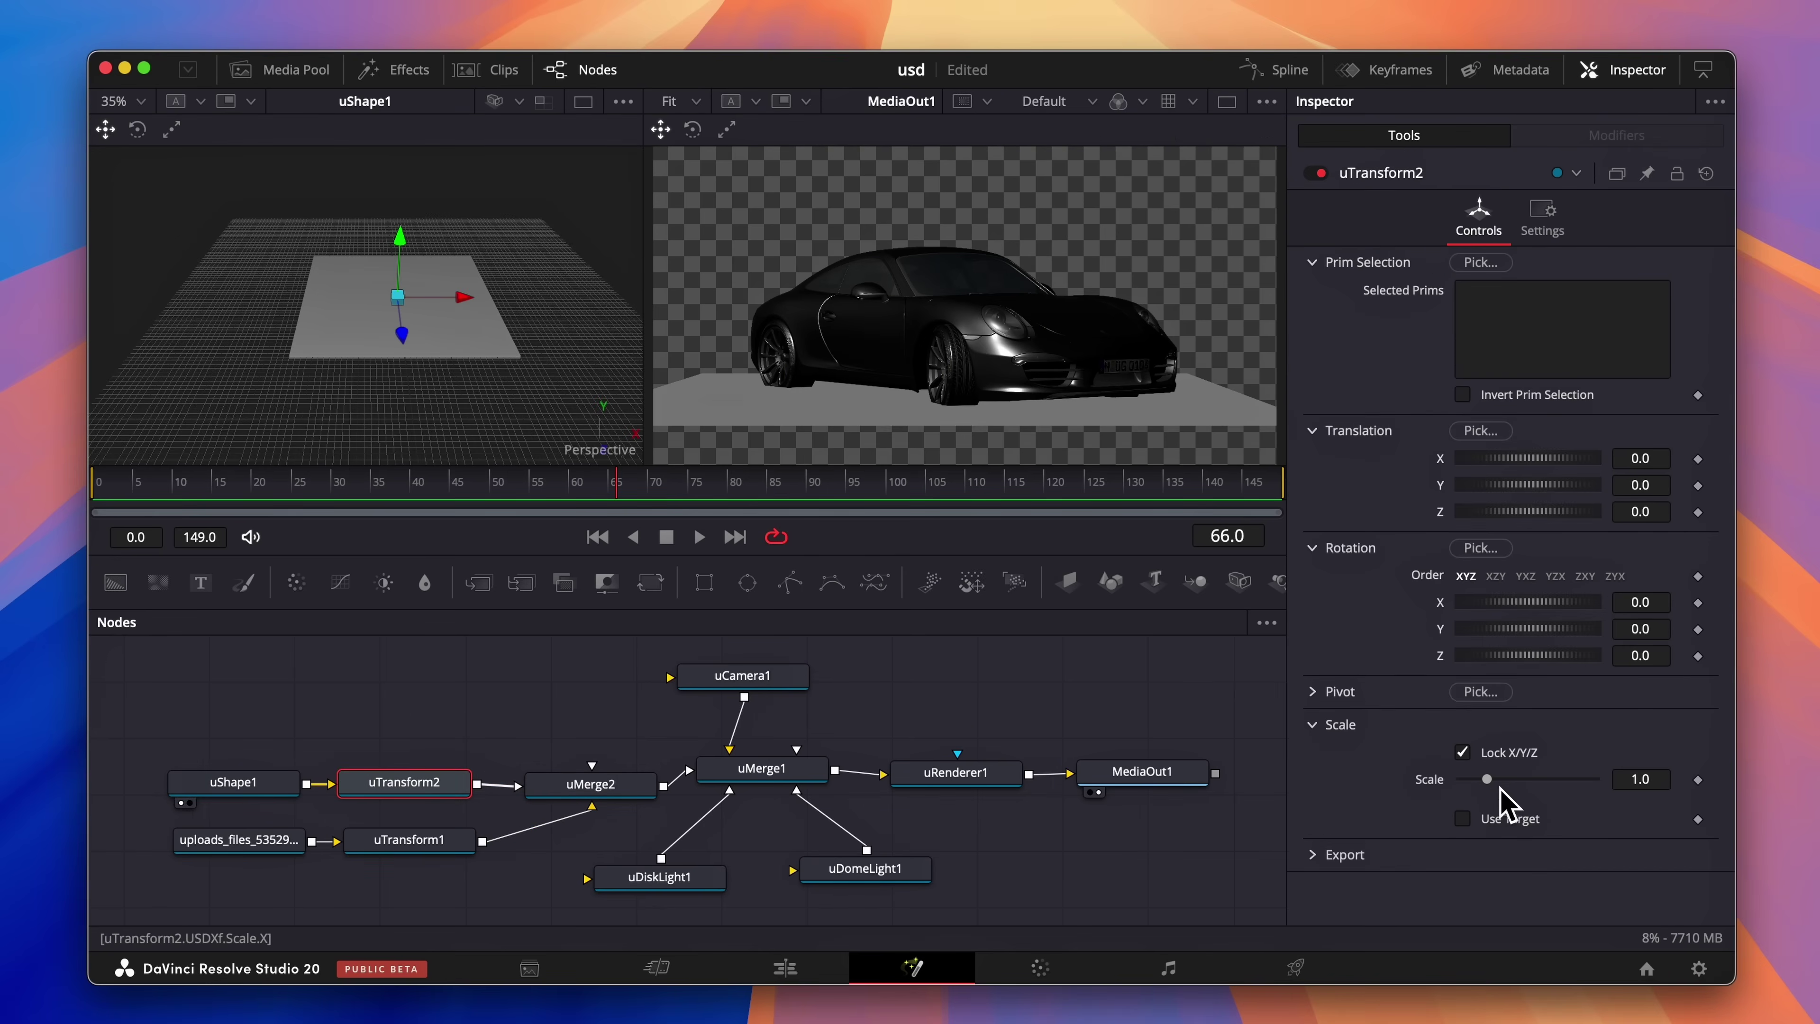
{"action": "left_click_drag", "start_coordinate": [1500, 789], "coordinate": [1542, 794]}
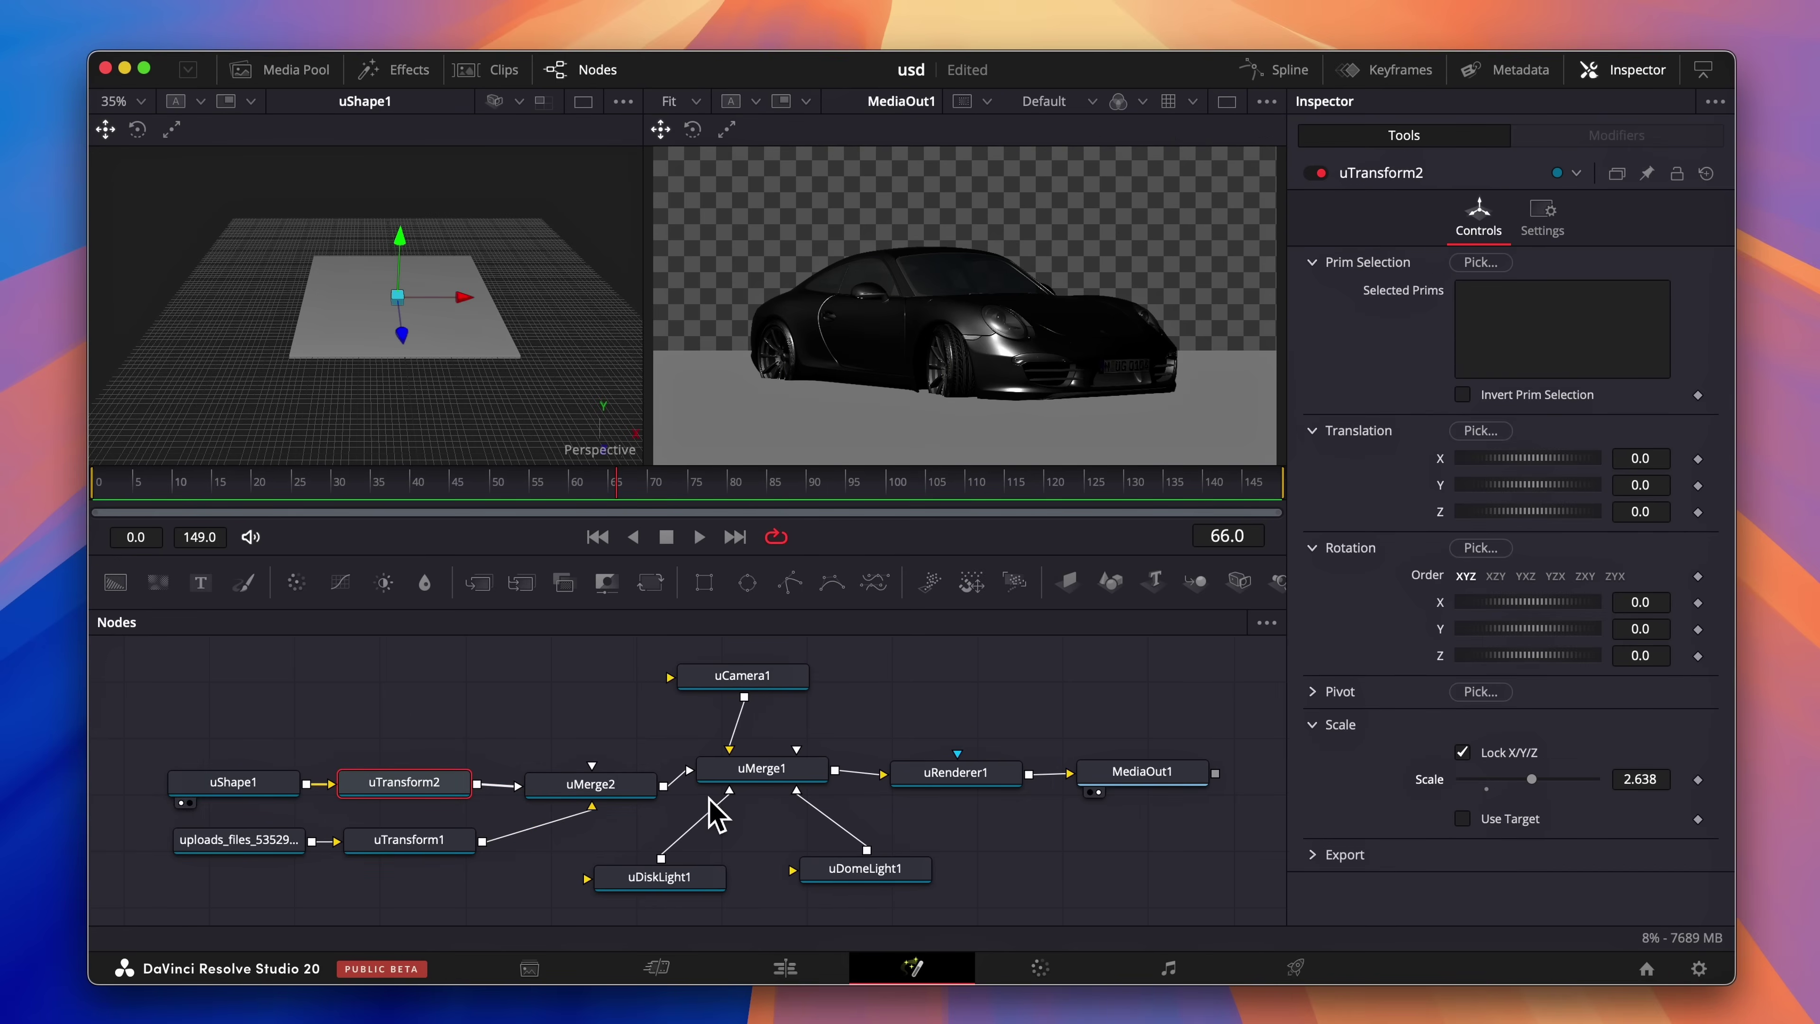
{"action": "left_click", "coordinate": [711, 789]}
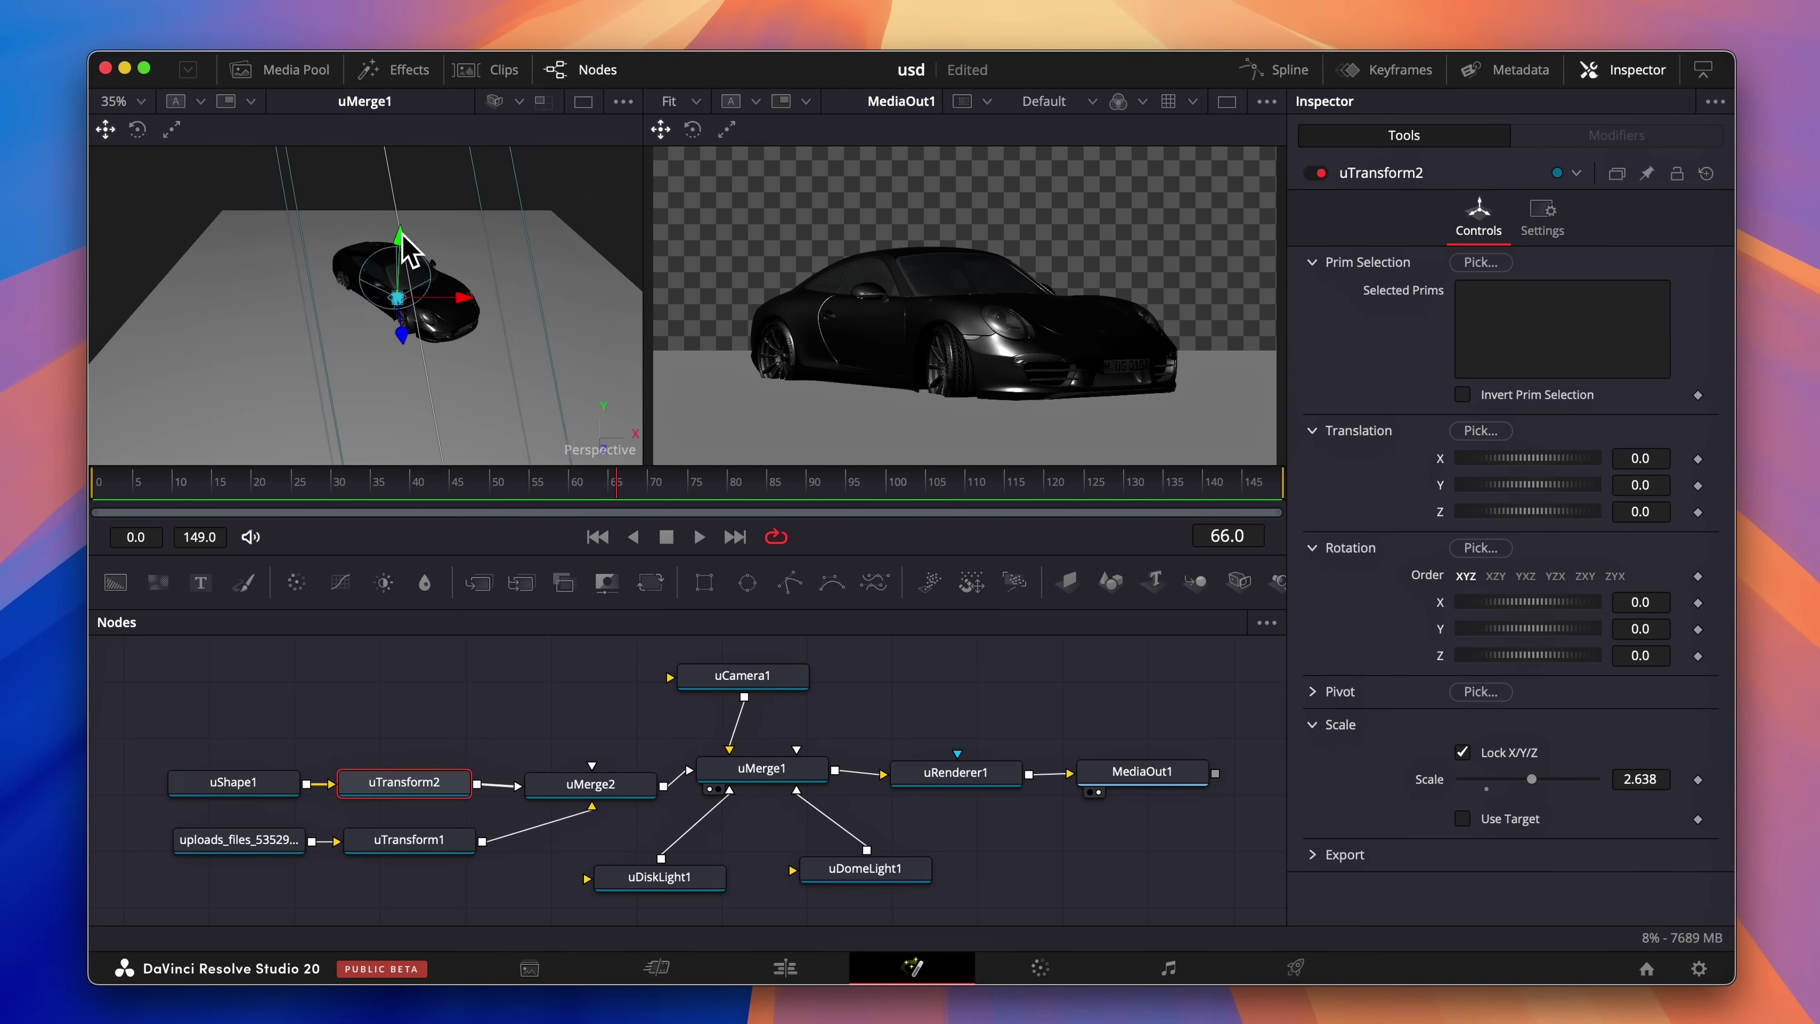
Lower the floor shape slightly beneath the car with uTransform2
{"action": "left_click_drag", "start_coordinate": [402, 234], "coordinate": [399, 252]}
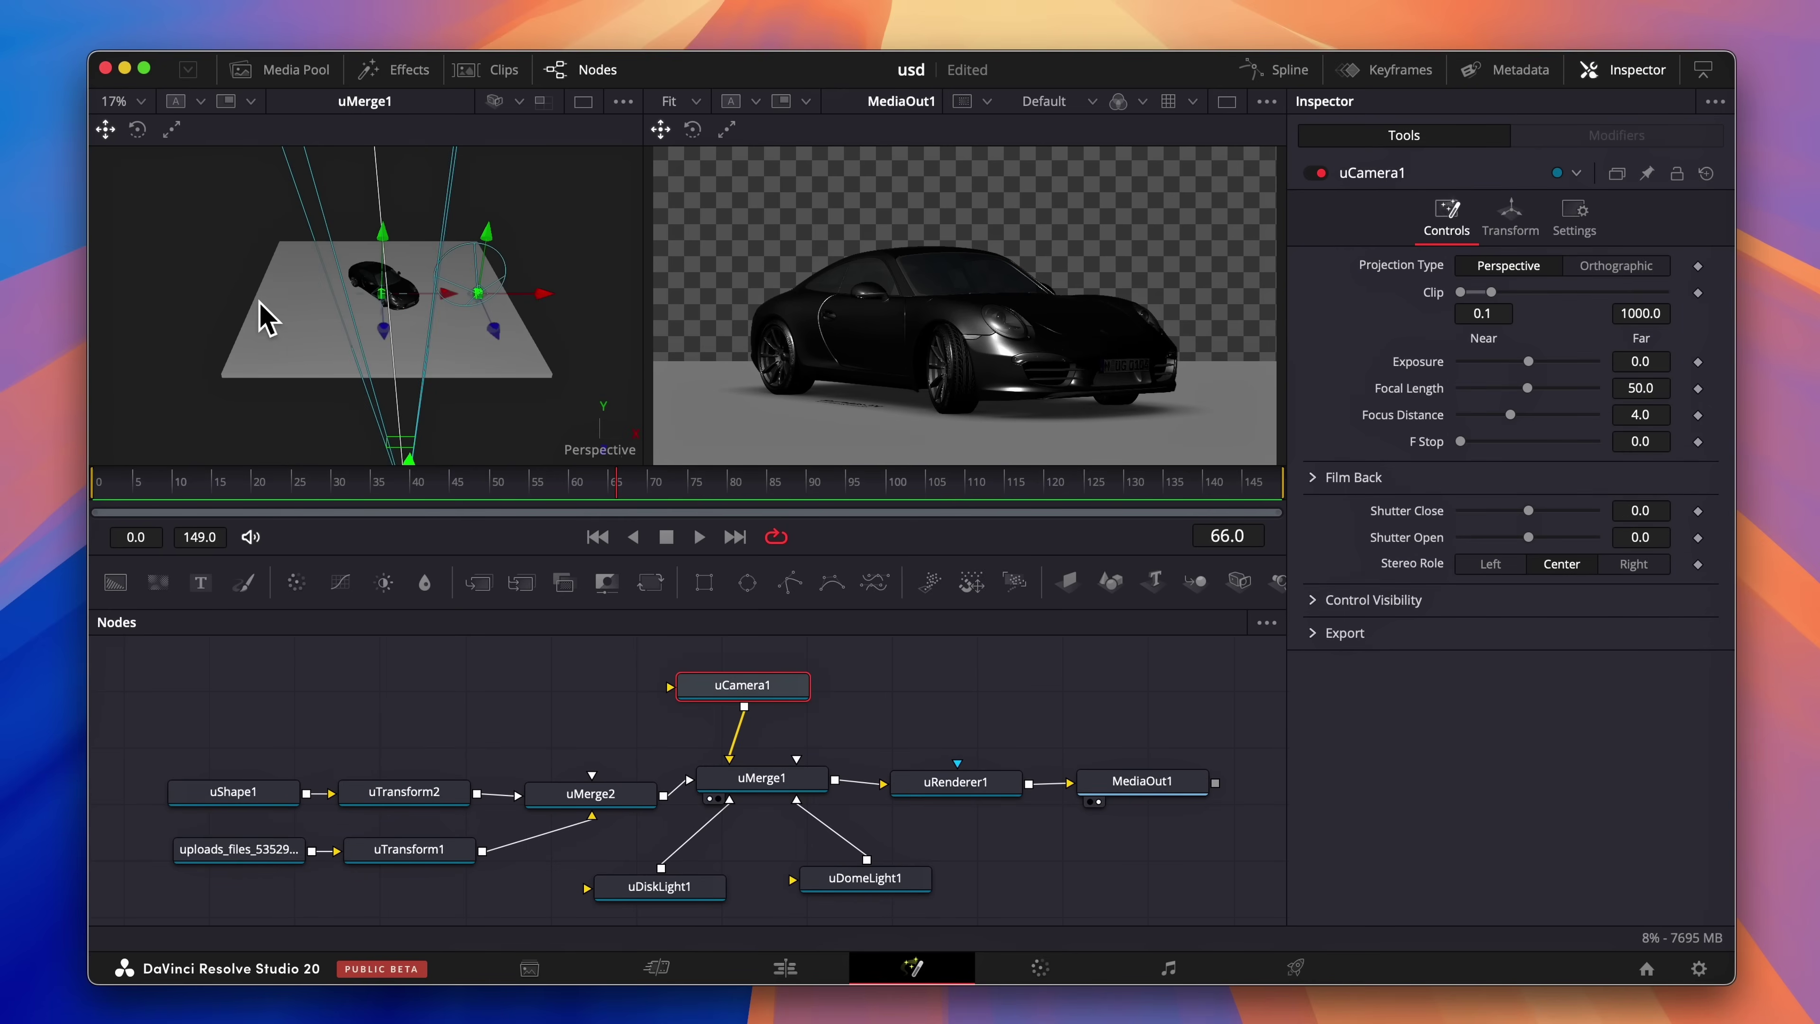
Give uShape1 a Texture material with 5c805b0fd2a83160979172.jpg as its diffuse image, and save the project
{"action": "left_click", "coordinate": [273, 795]}
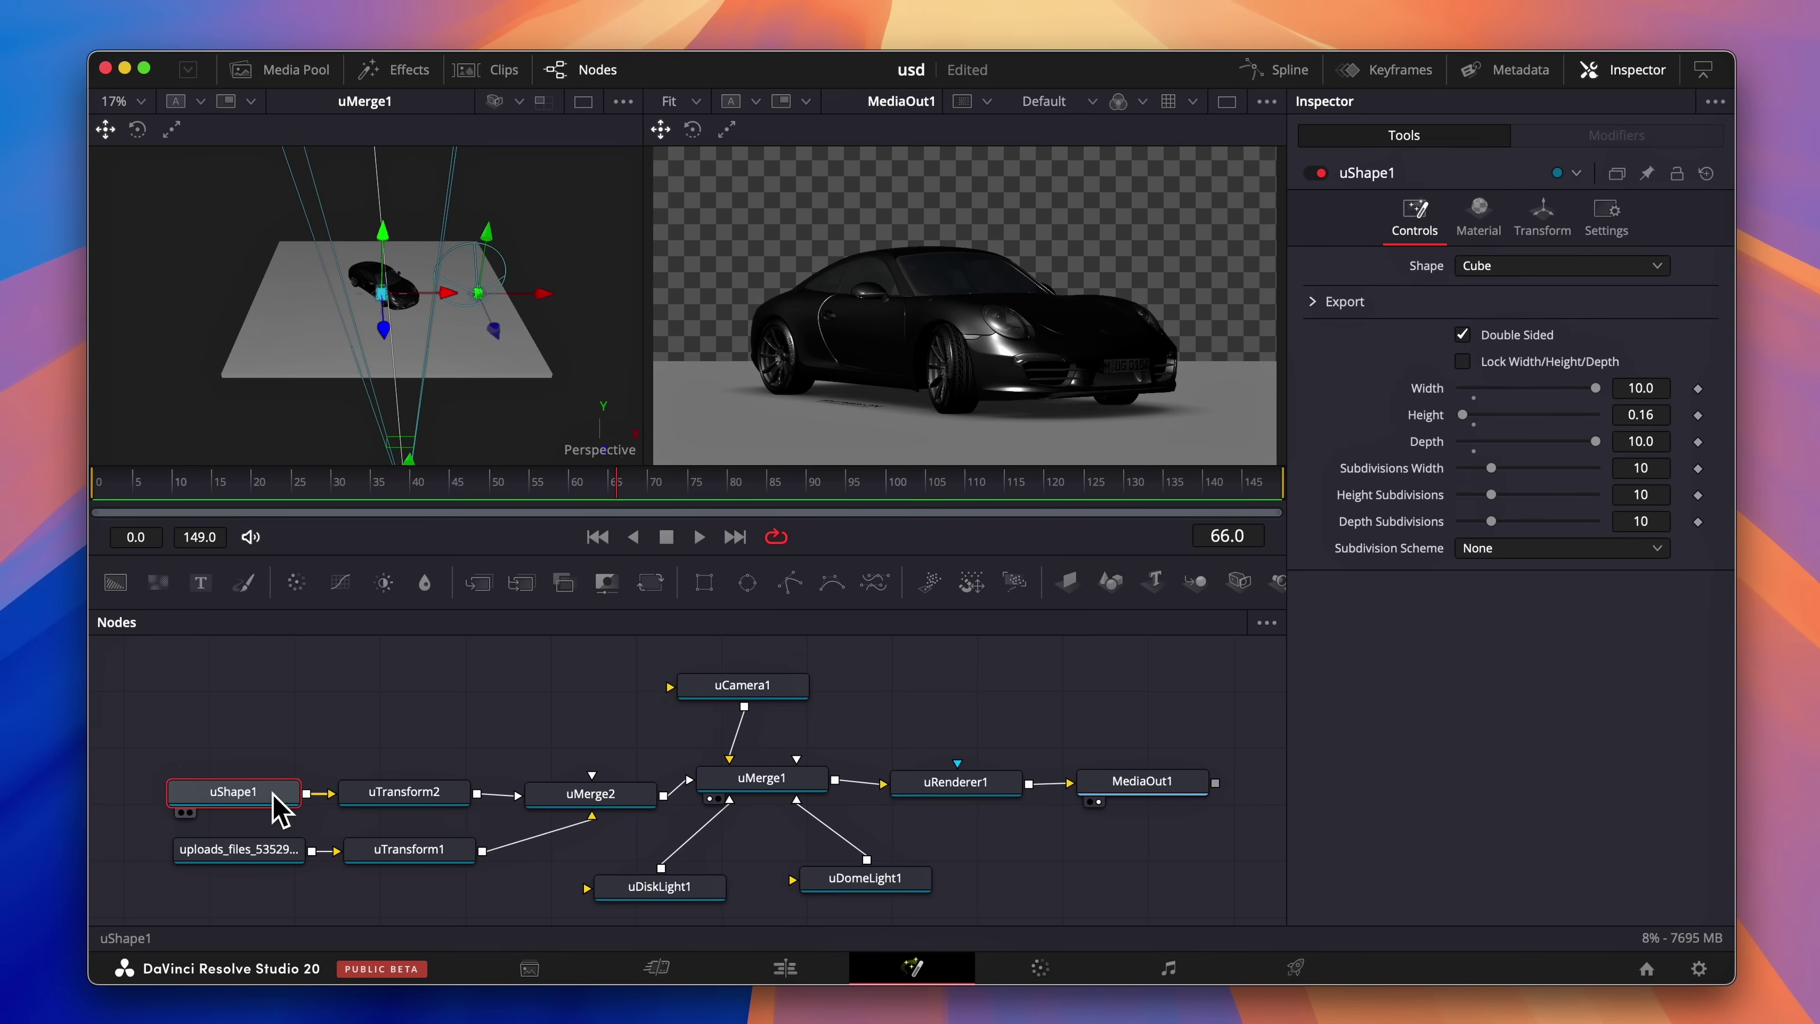
{"action": "left_click", "coordinate": [1484, 234]}
{"action": "left_click", "coordinate": [1557, 268]}
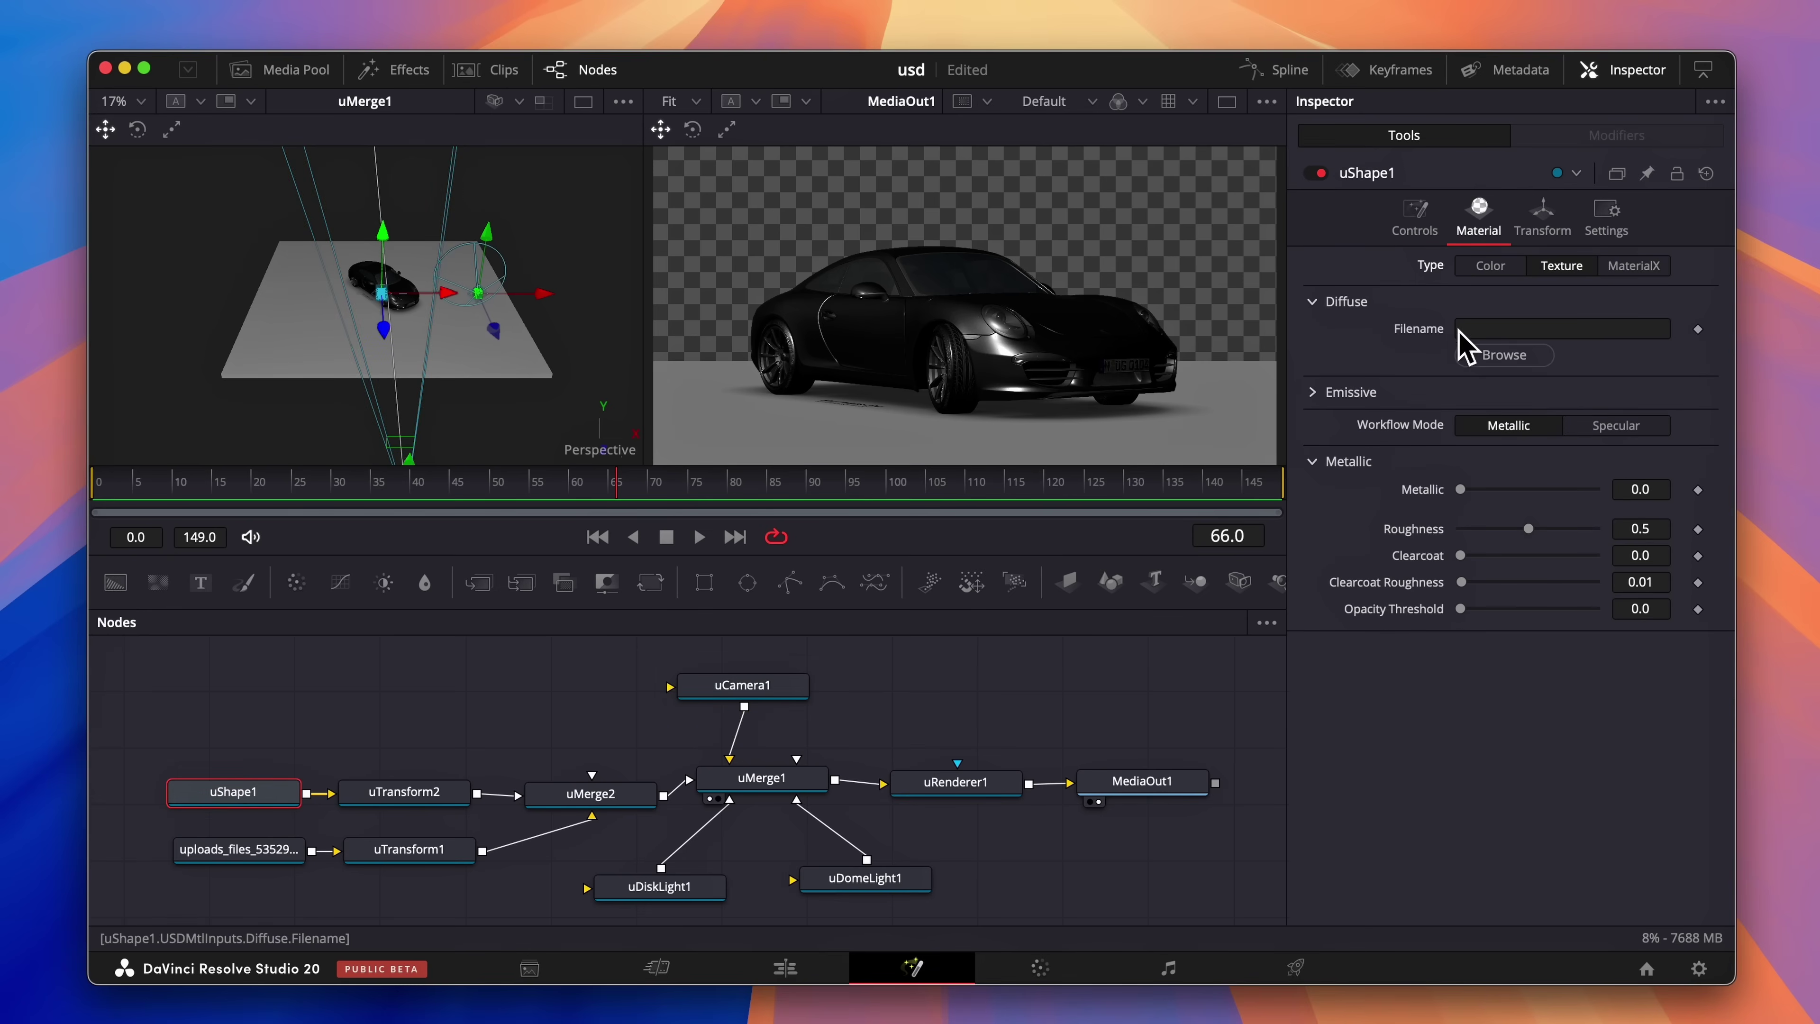
{"action": "left_click", "coordinate": [1504, 355]}
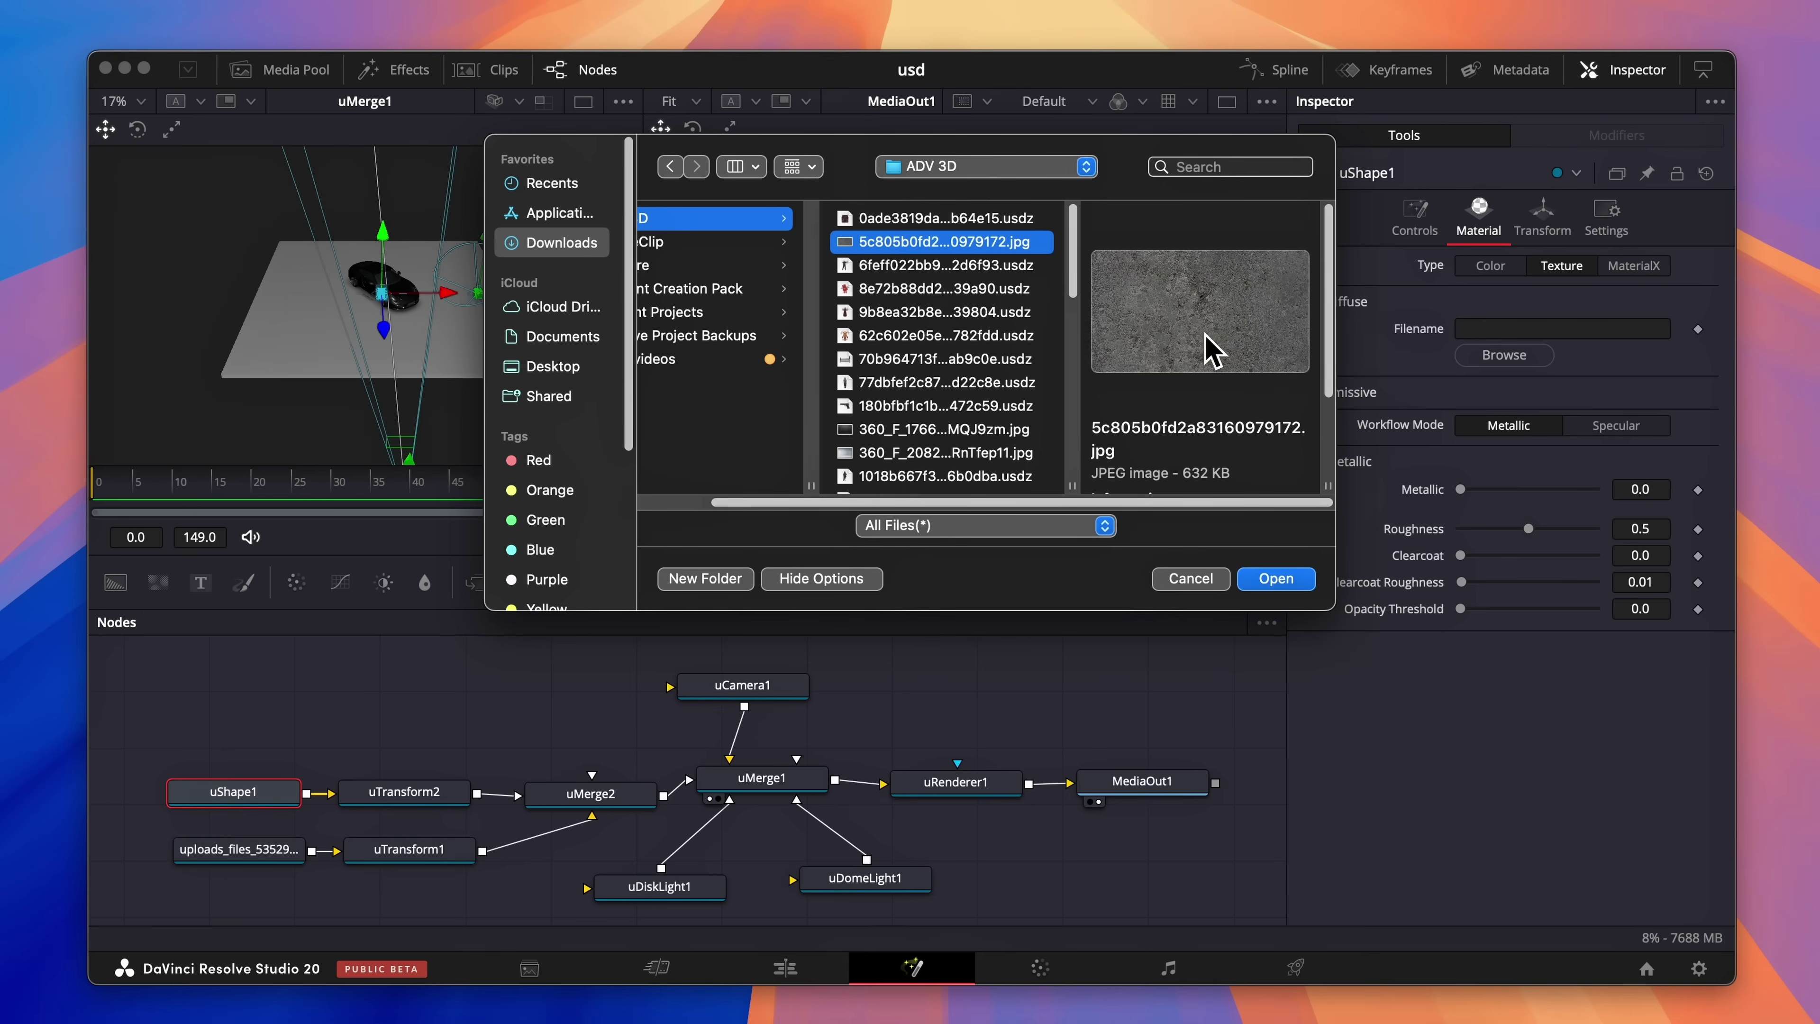
{"action": "left_click", "coordinate": [1288, 586]}
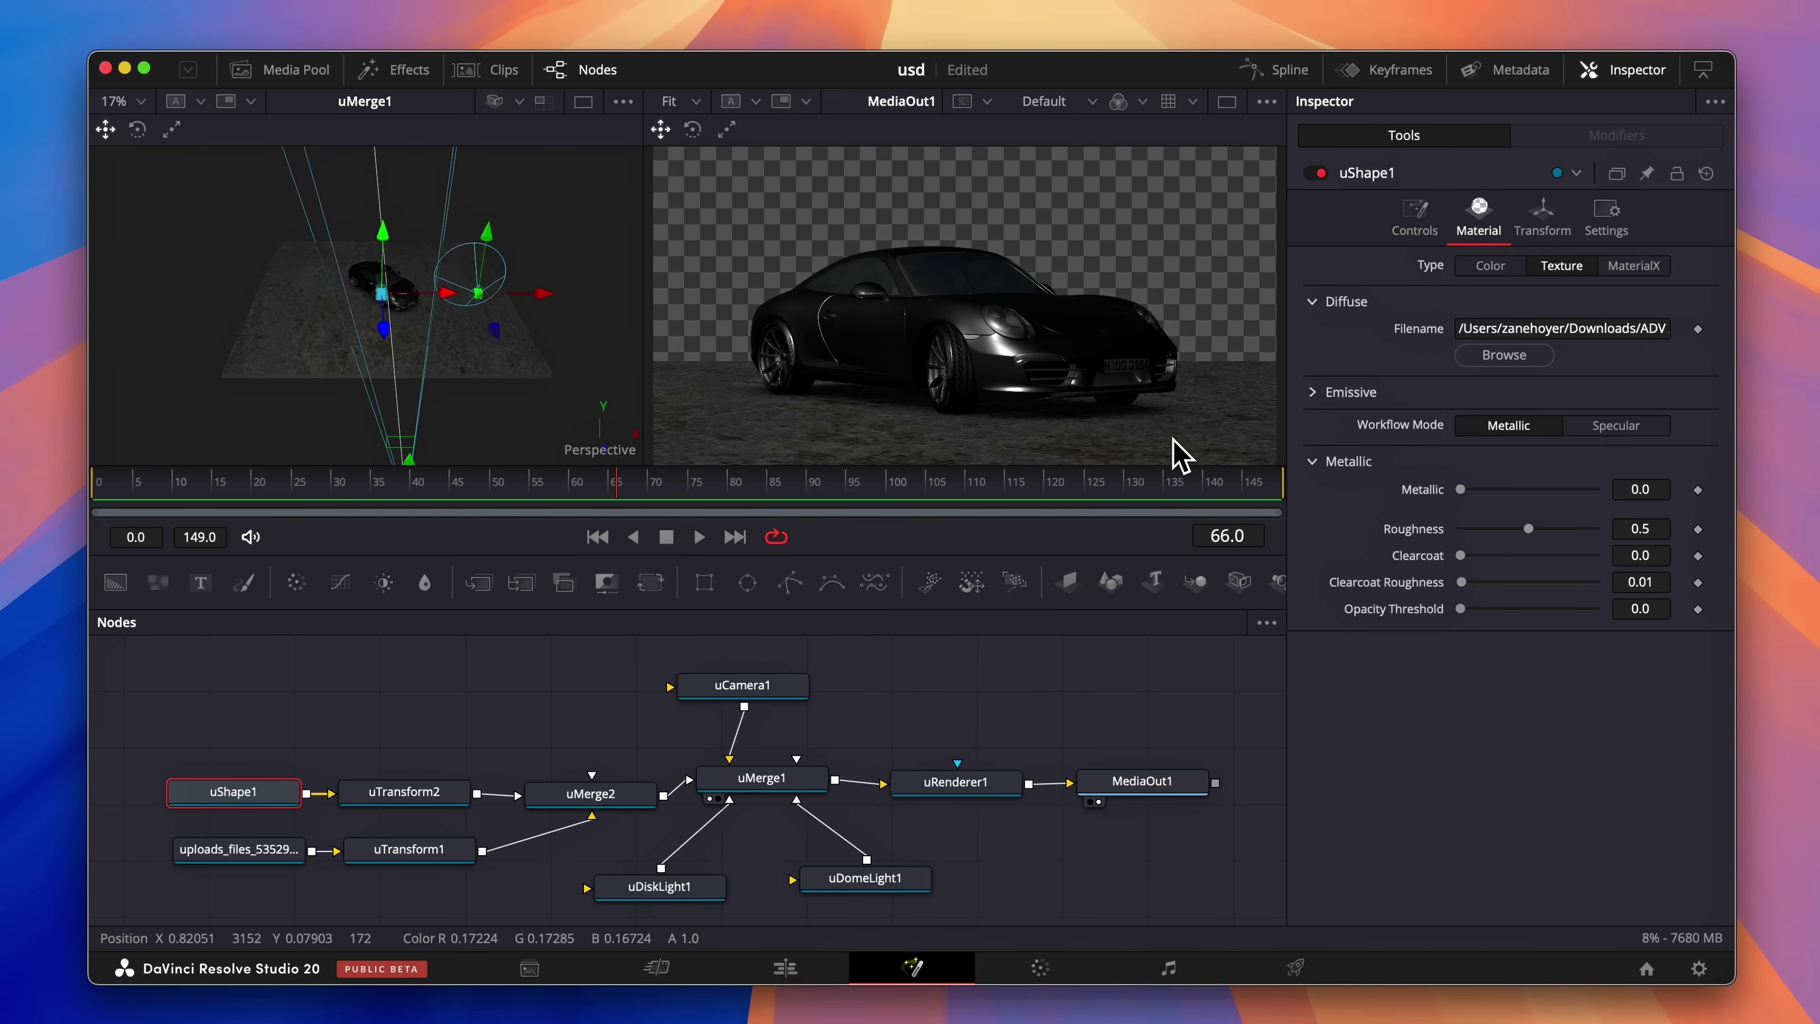
{"action": "key", "text": "super+s"}
Add a second uShape node above uShape1 and show it in the first viewer
{"action": "left_click", "coordinate": [351, 742]}
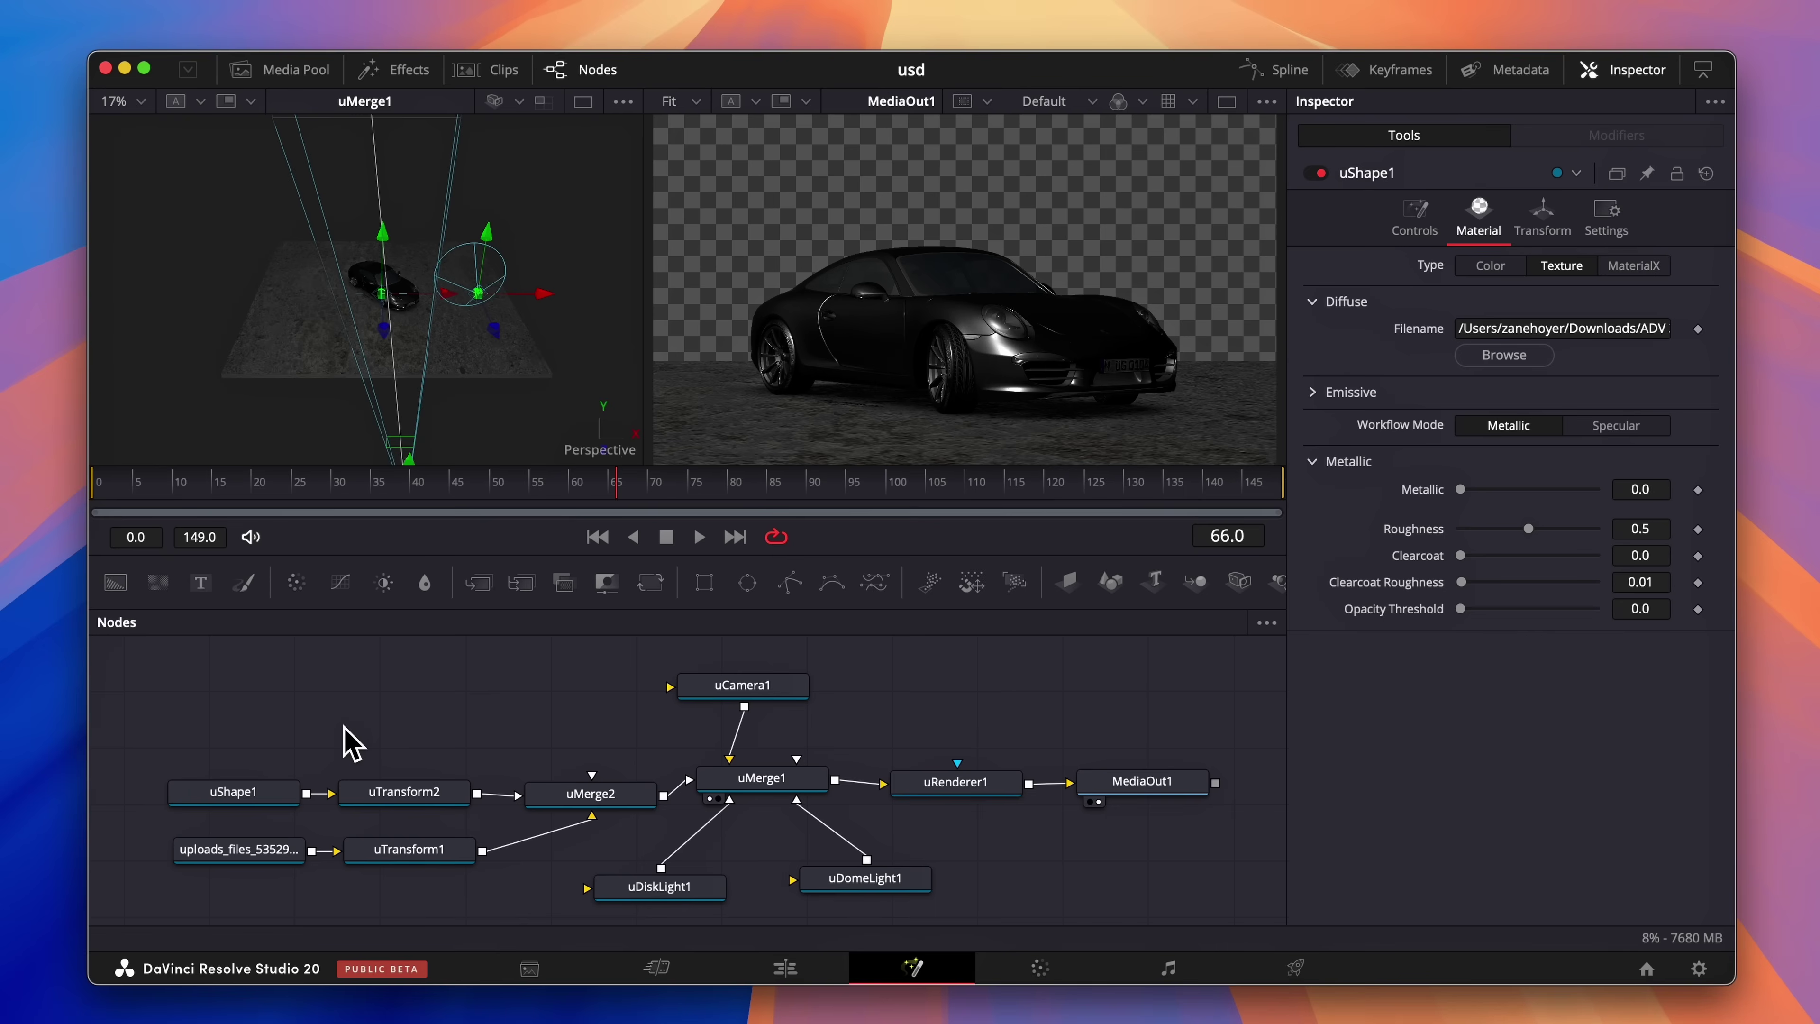
{"action": "key", "text": "shift+space"}
{"action": "type", "text": "utrush"}
{"action": "key", "text": "Return"}
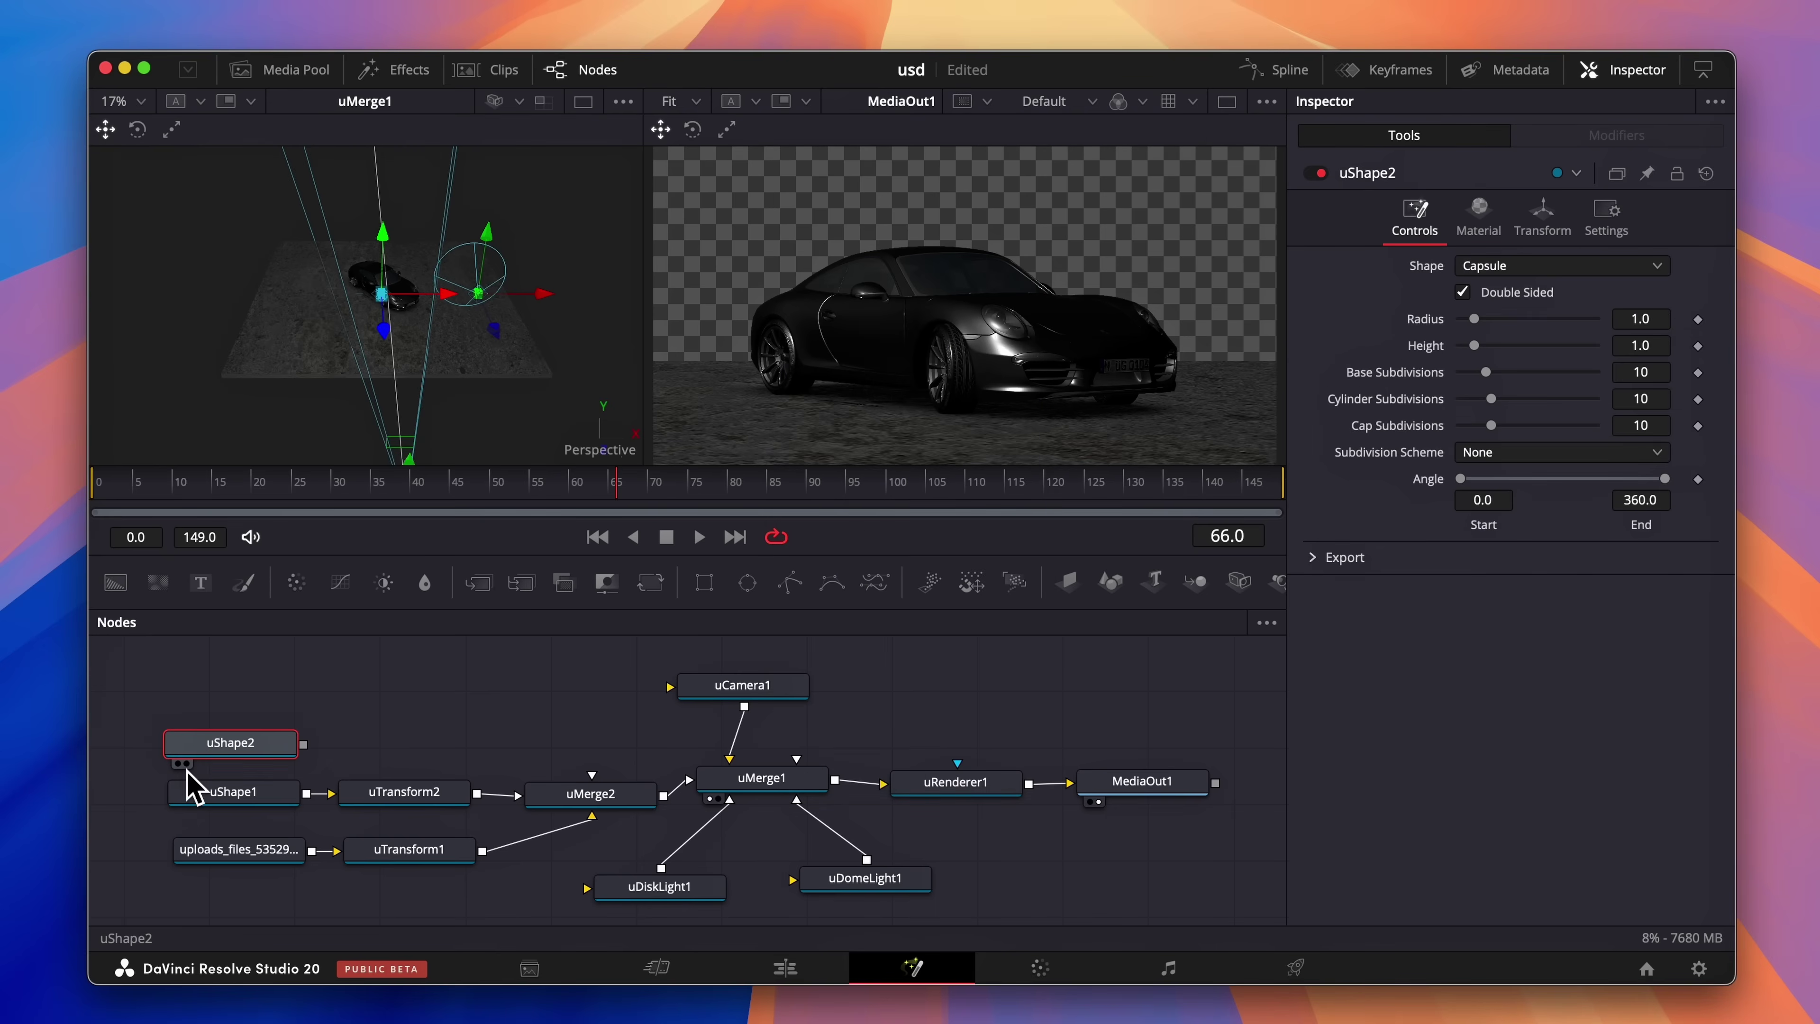
{"action": "left_click", "coordinate": [177, 764]}
Turn uShape2 into a thin upright cube with width 10, height 10 and depth about 0.08
{"action": "left_click", "coordinate": [1555, 266]}
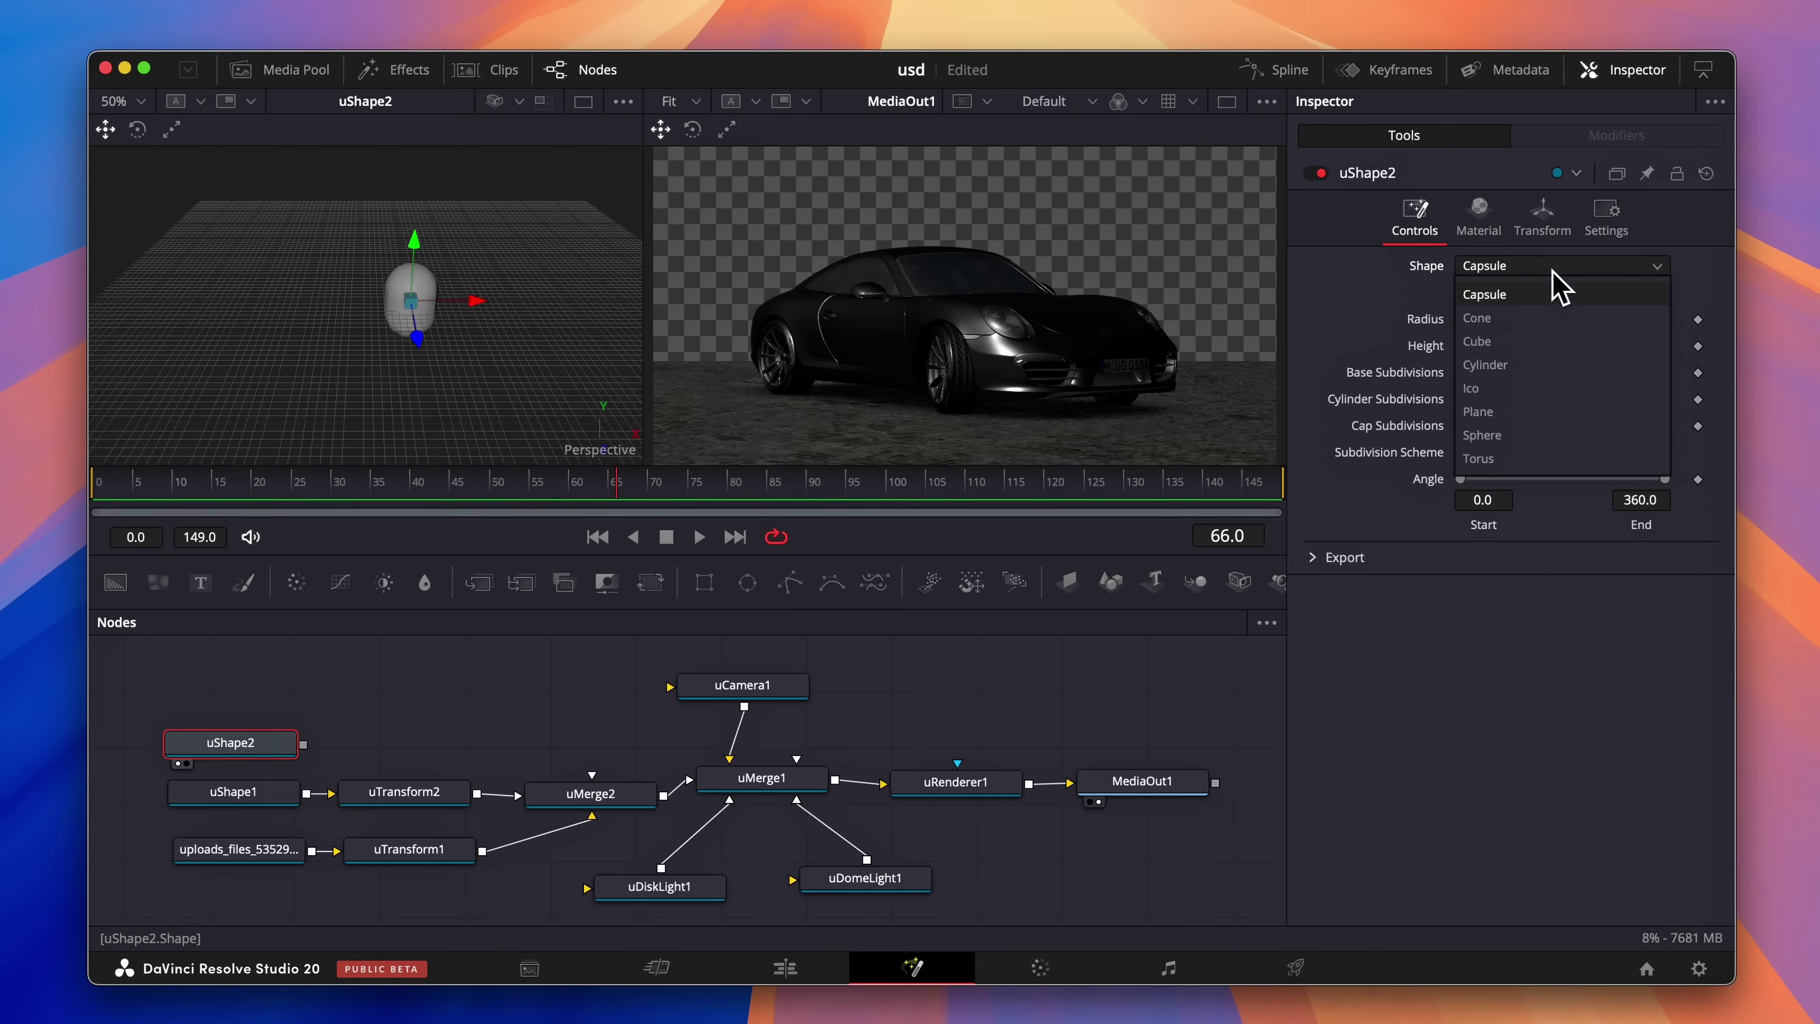
{"action": "left_click", "coordinate": [1542, 341]}
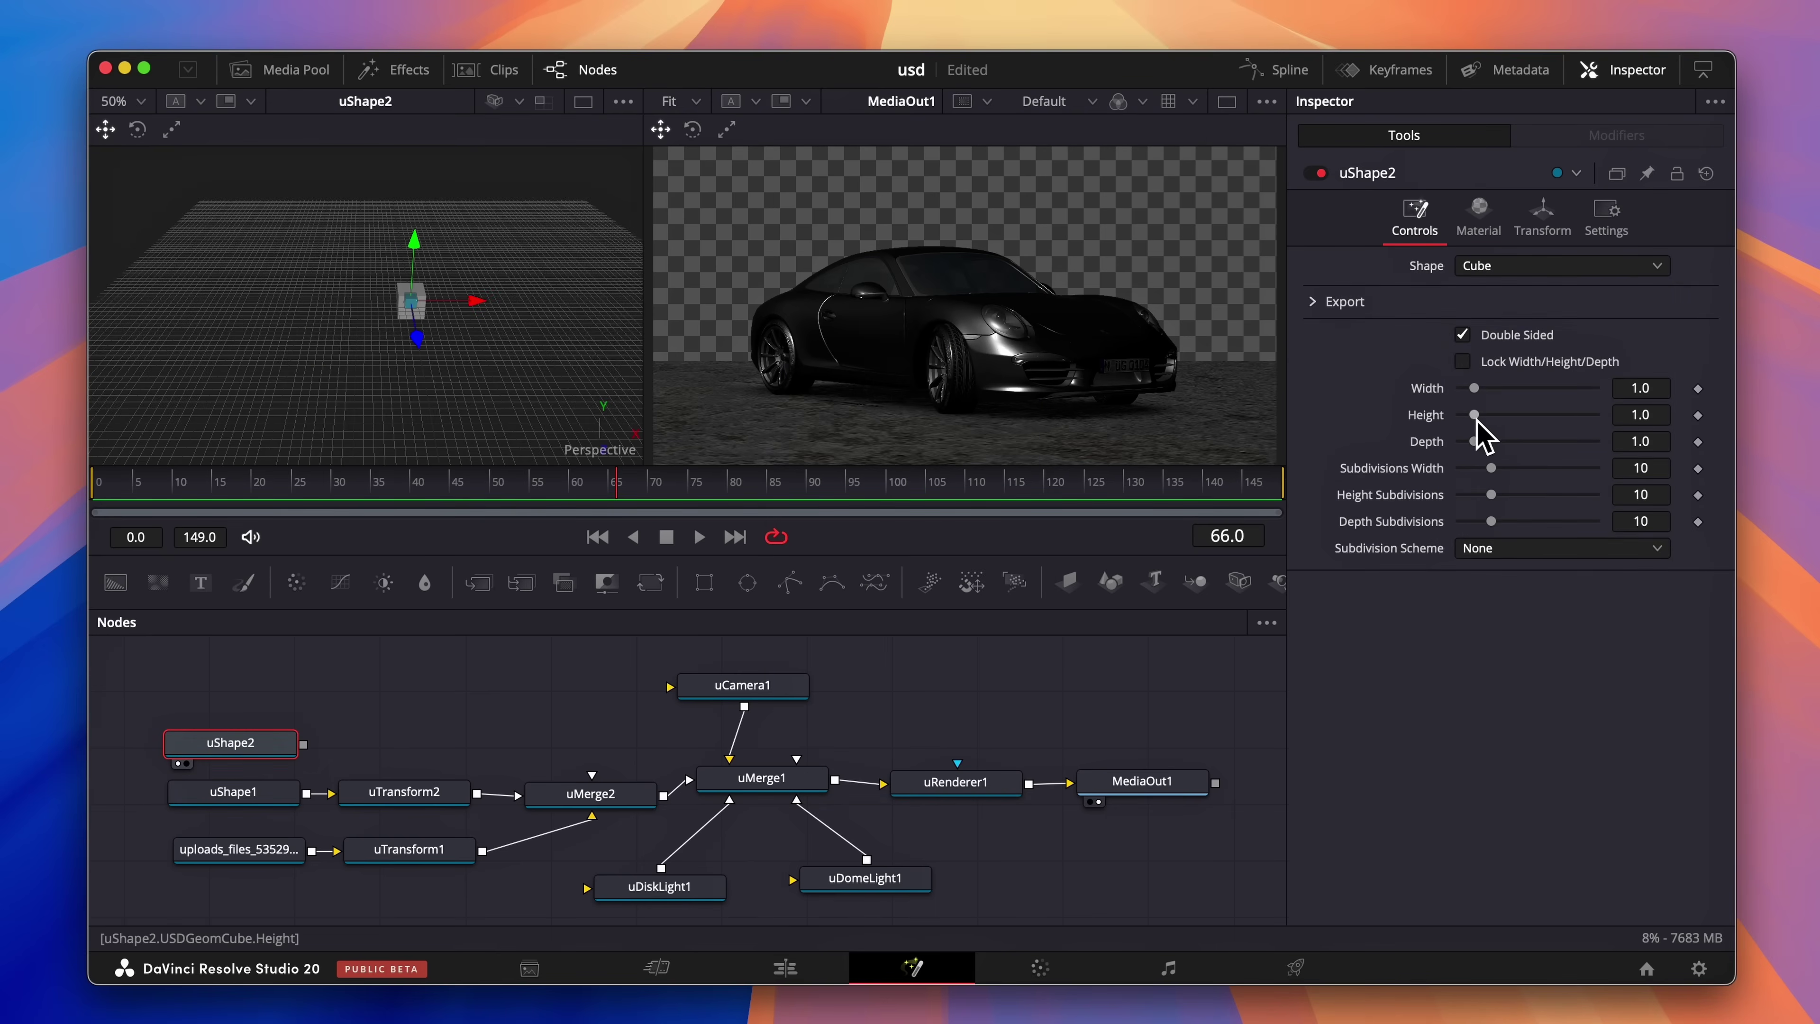
{"action": "left_click_drag", "start_coordinate": [1475, 415], "coordinate": [1671, 404]}
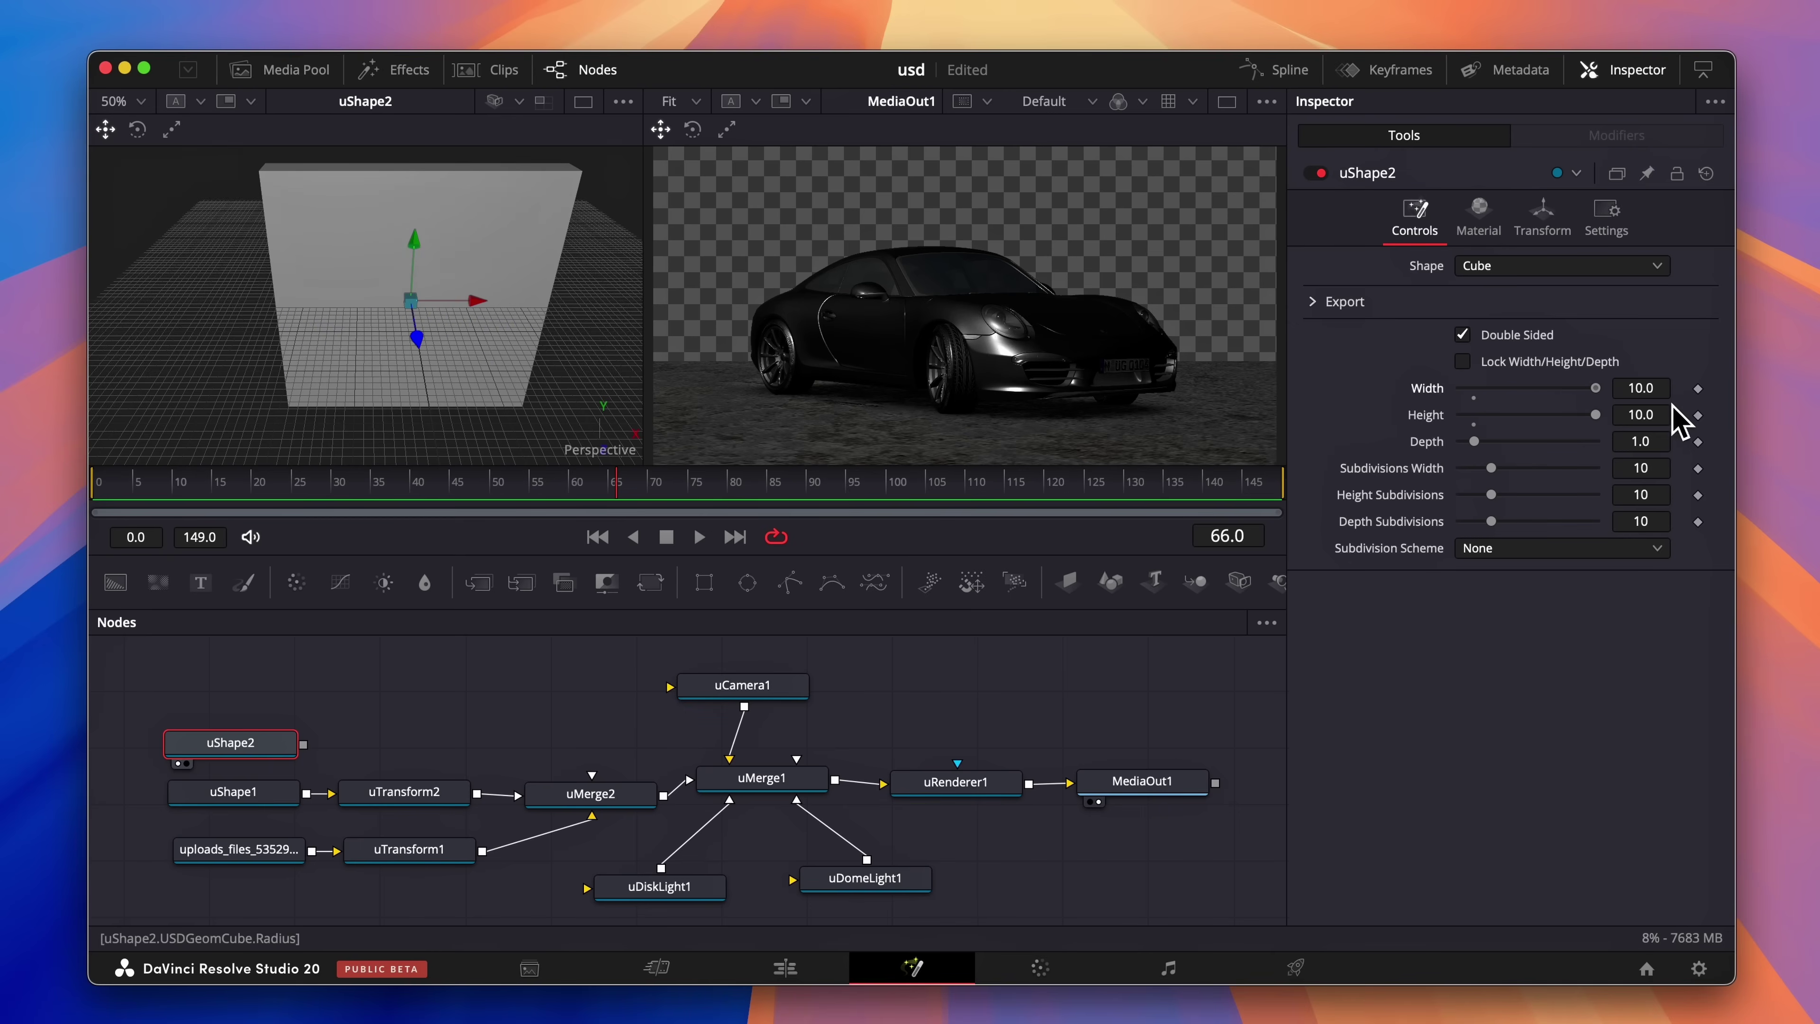
{"action": "left_click_drag", "start_coordinate": [1475, 451], "coordinate": [1462, 451]}
Add a uTransform node after uShape2 and connect it to uMerge2
{"action": "key", "text": "shift+space"}
{"action": "type", "text": "utr"}
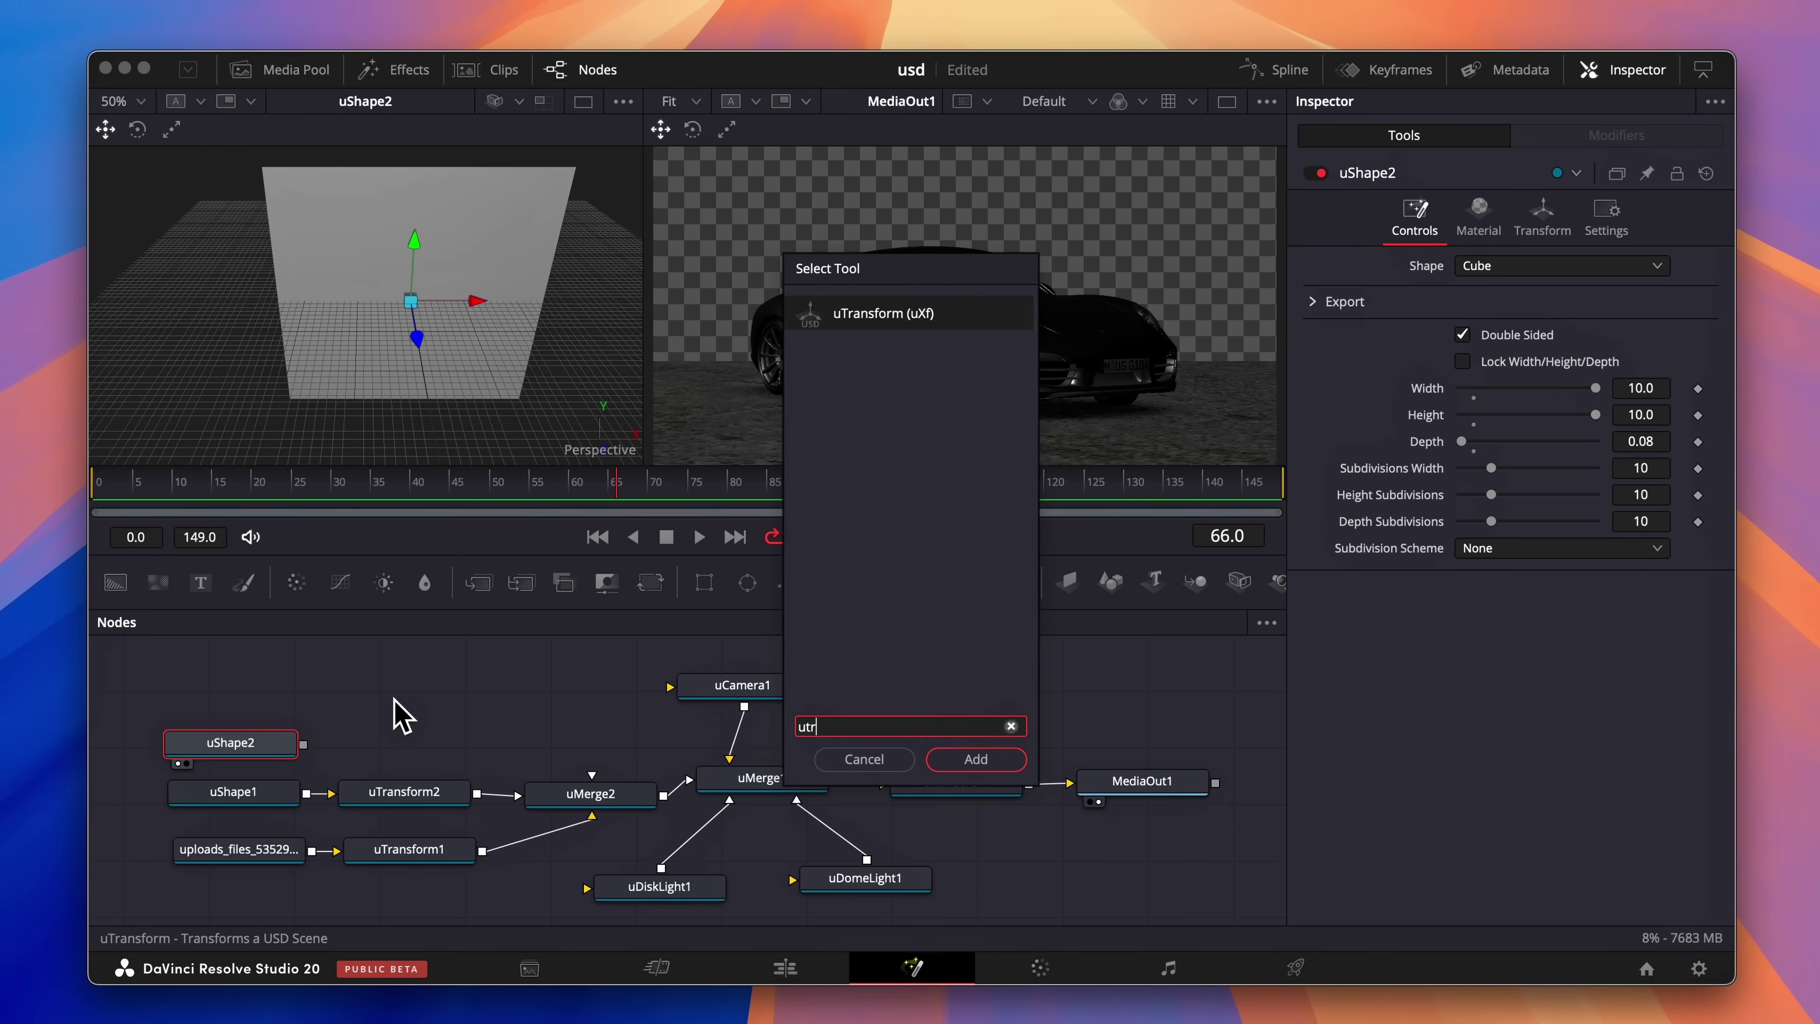
{"action": "key", "text": "Return"}
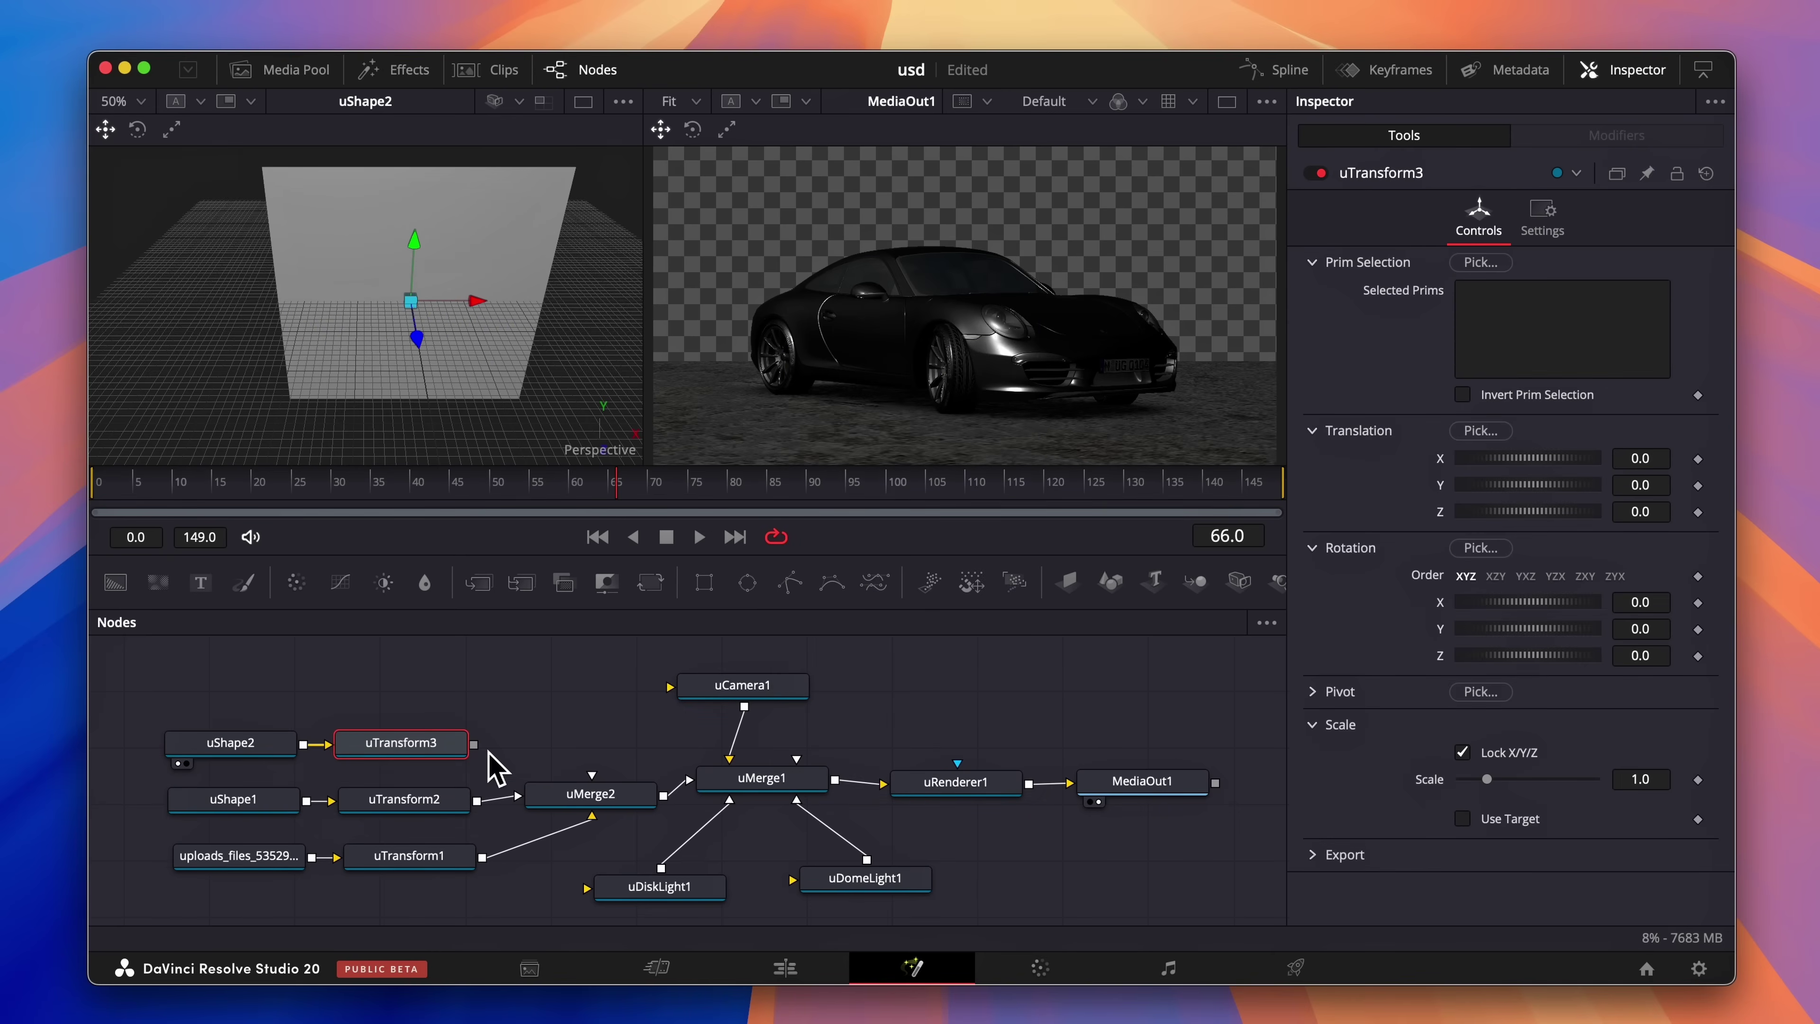
{"action": "left_click_drag", "start_coordinate": [479, 750], "coordinate": [581, 797]}
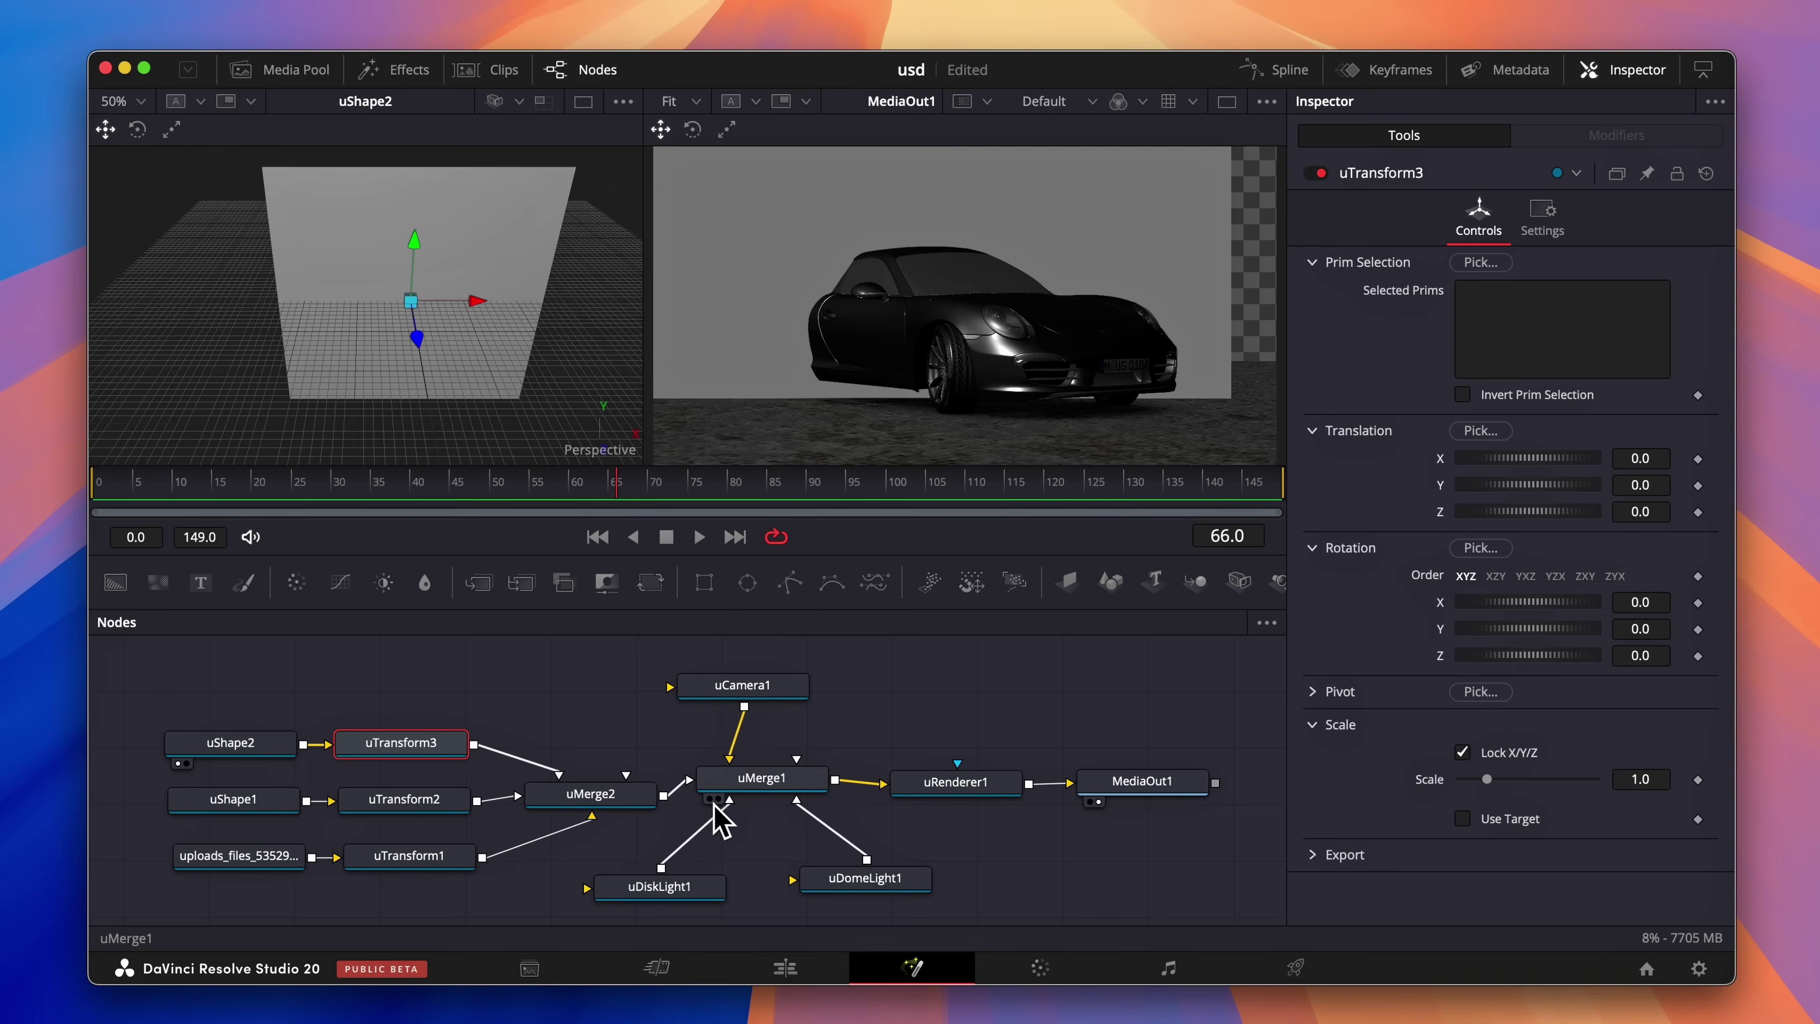
With uMerge1 shown in the first viewer, move the wall shape back behind the car and scale it up to fill the background
{"action": "left_click", "coordinate": [710, 798]}
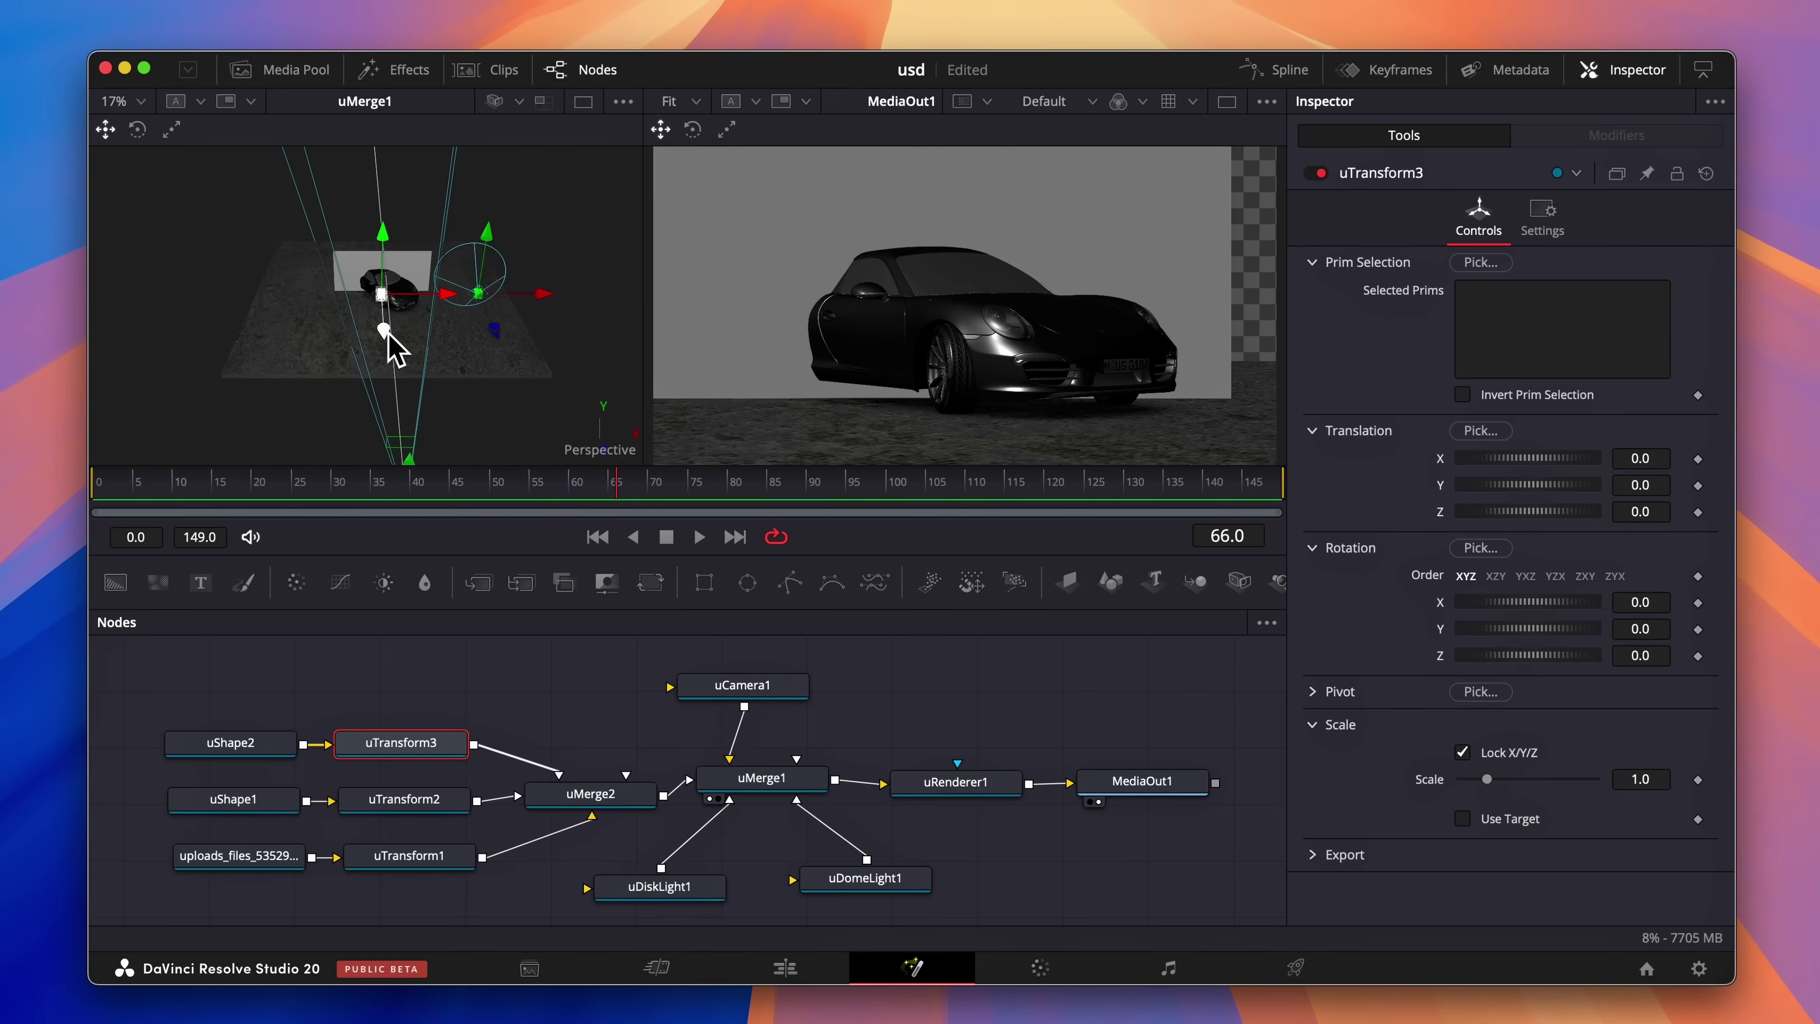
{"action": "left_click_drag", "start_coordinate": [385, 332], "coordinate": [391, 286]}
{"action": "left_click_drag", "start_coordinate": [1490, 782], "coordinate": [1576, 796]}
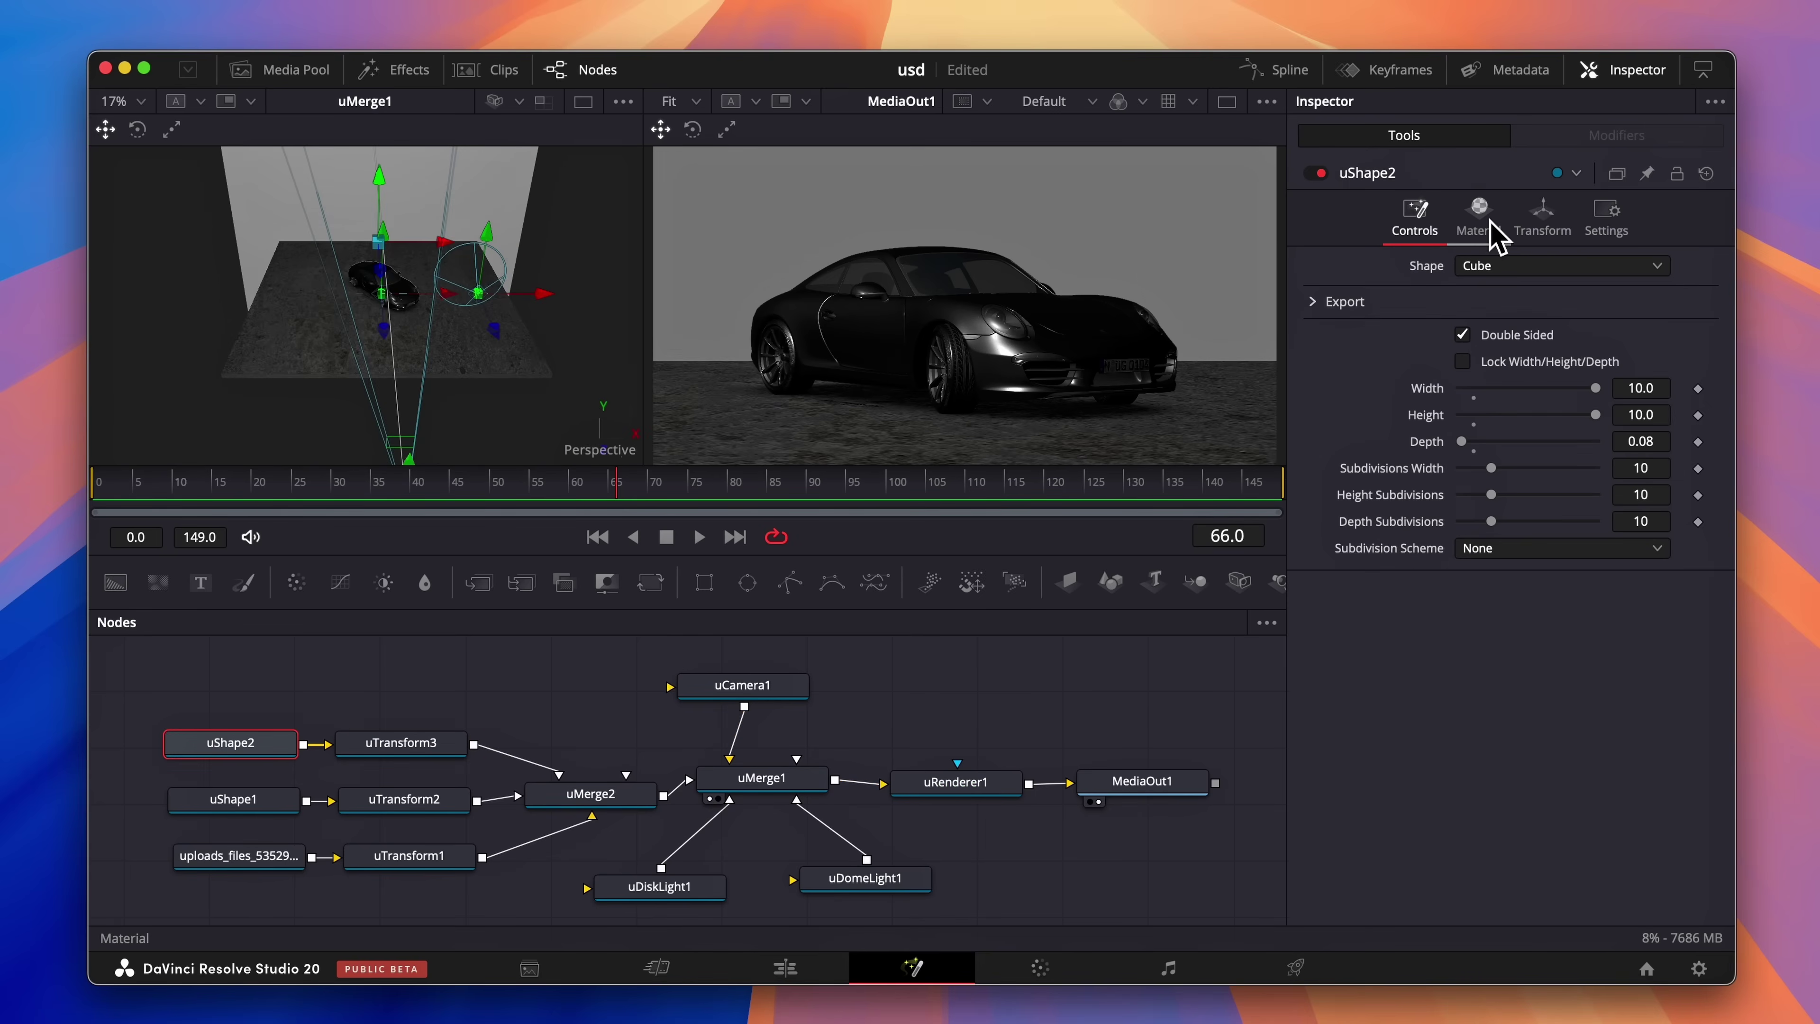
Set the material color of the wall shape uShape2 to black (Licorice)
{"action": "left_click", "coordinate": [1498, 234]}
{"action": "left_click", "coordinate": [1526, 331]}
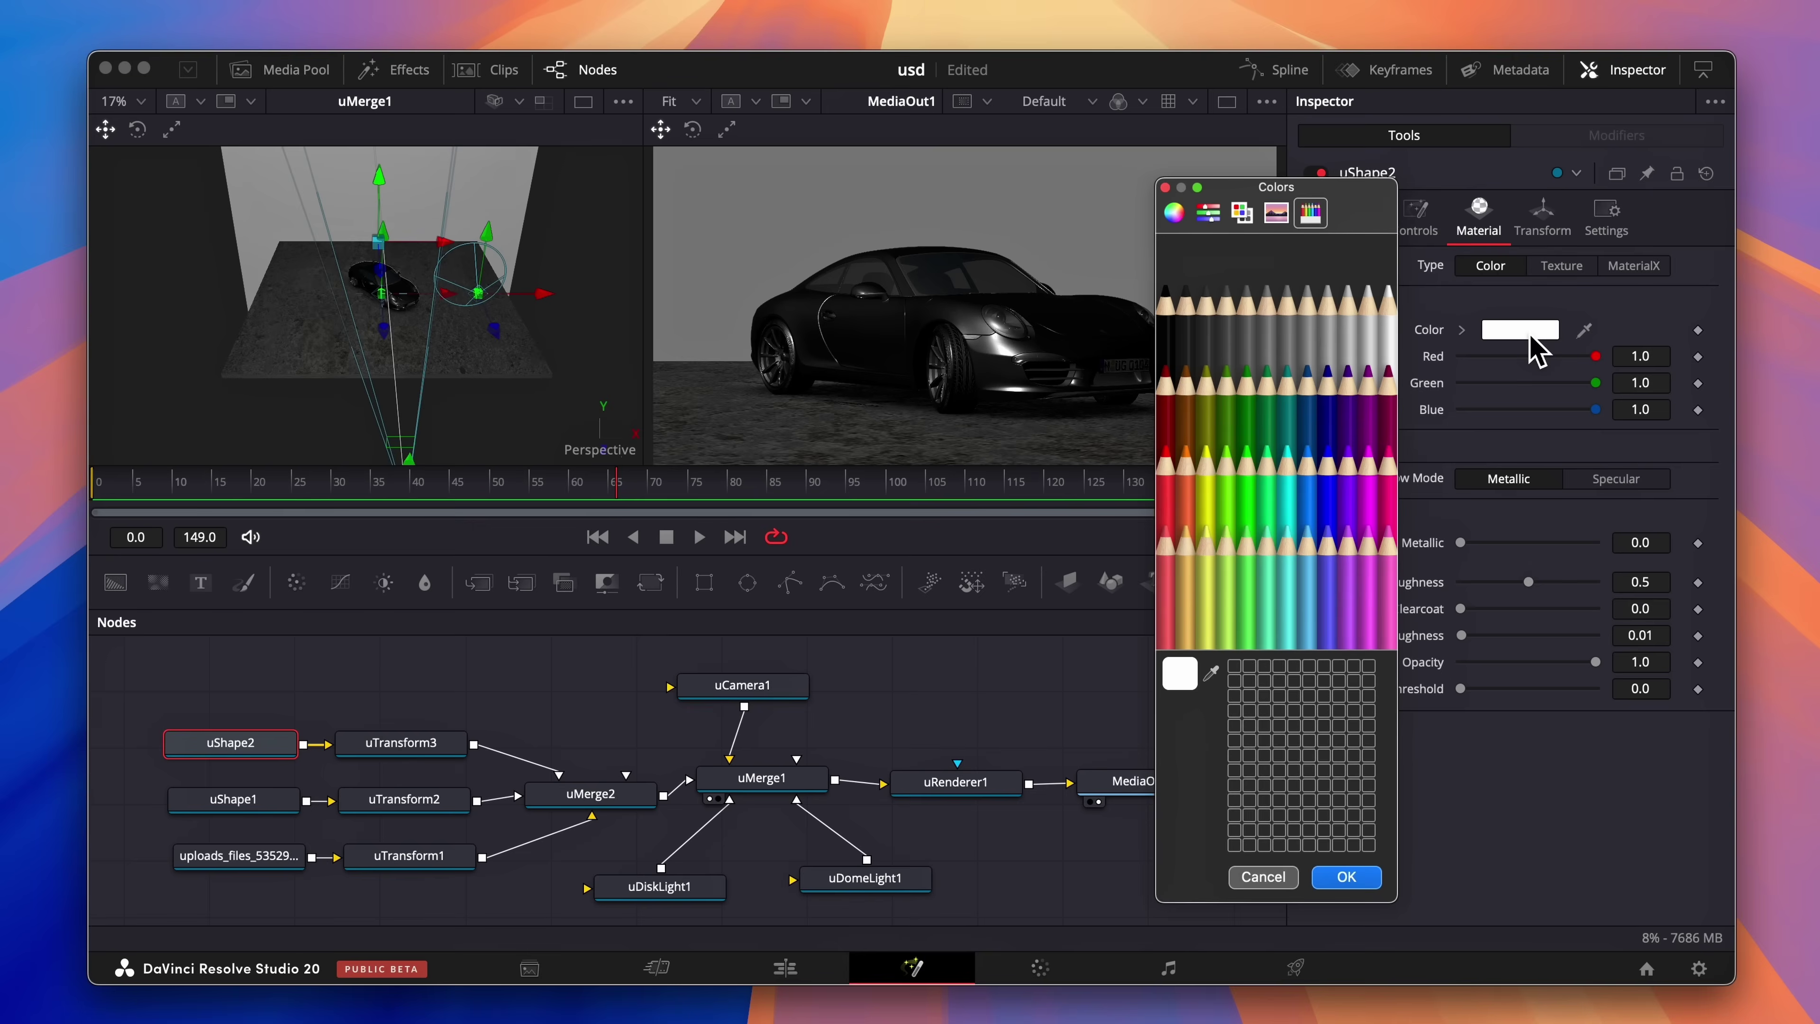
{"action": "left_click", "coordinate": [1175, 331]}
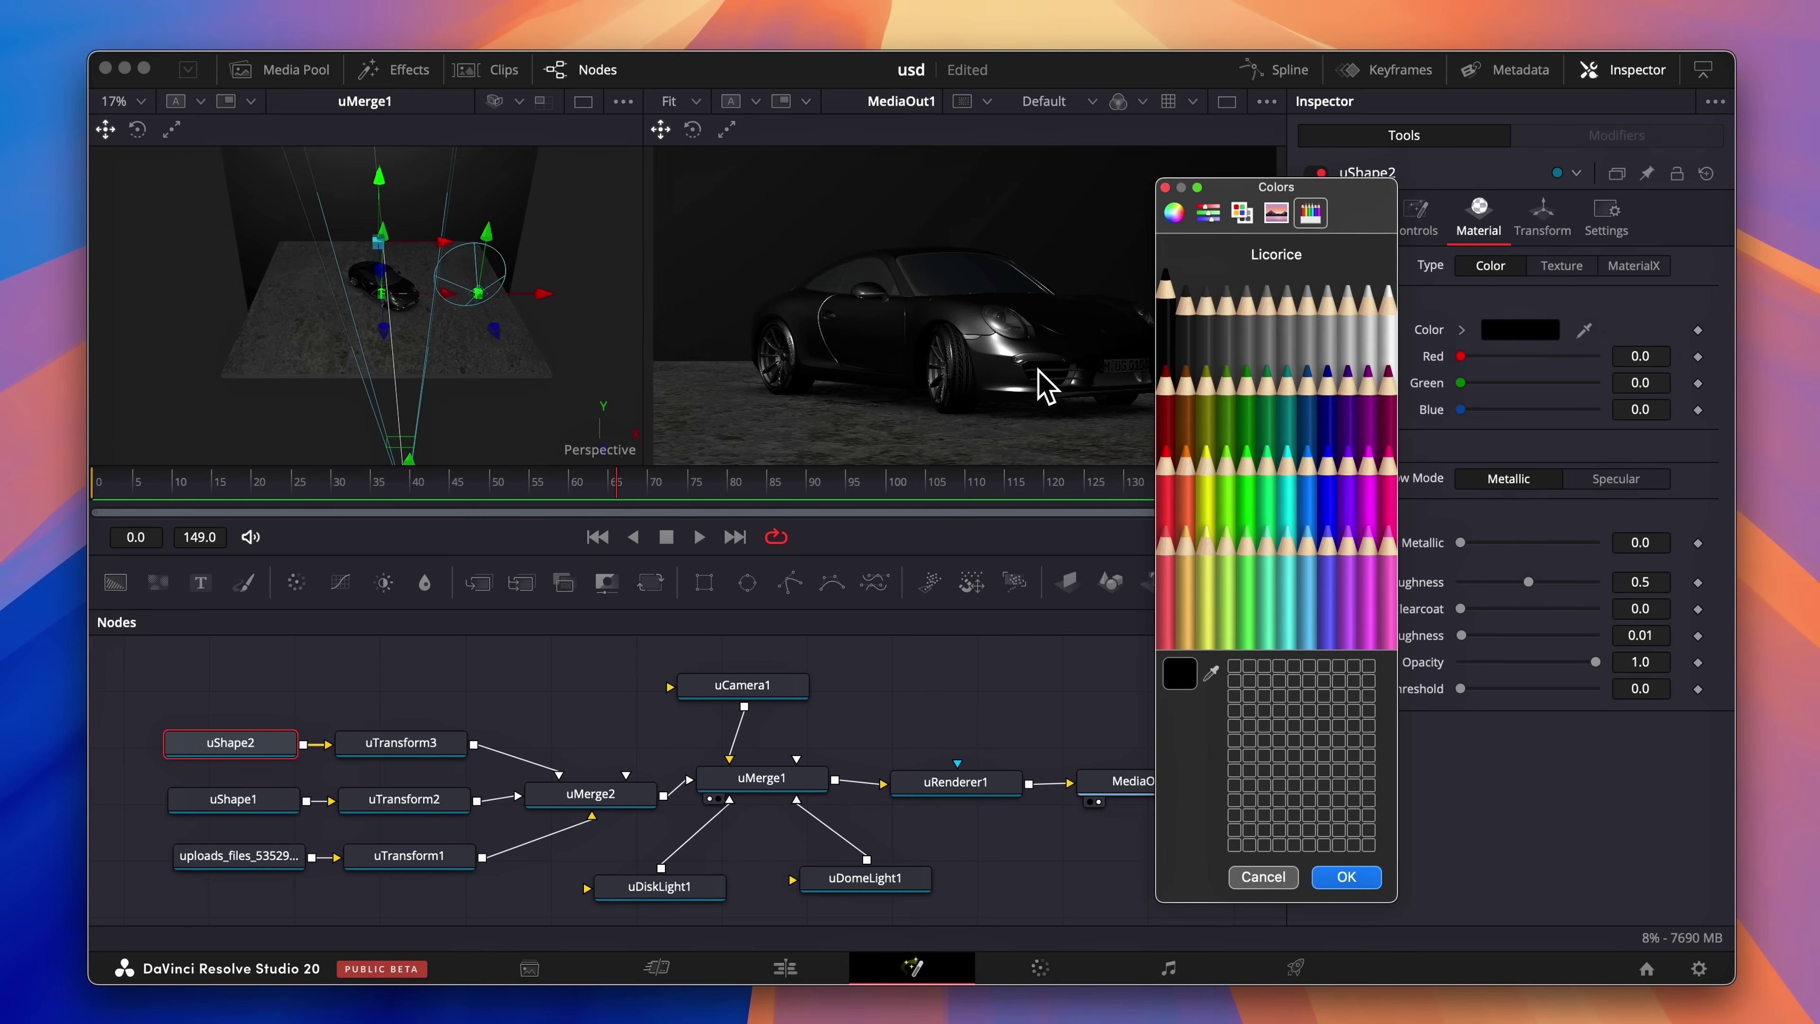
Switch uRenderer1's lighting to Scene
{"action": "left_click", "coordinate": [962, 783]}
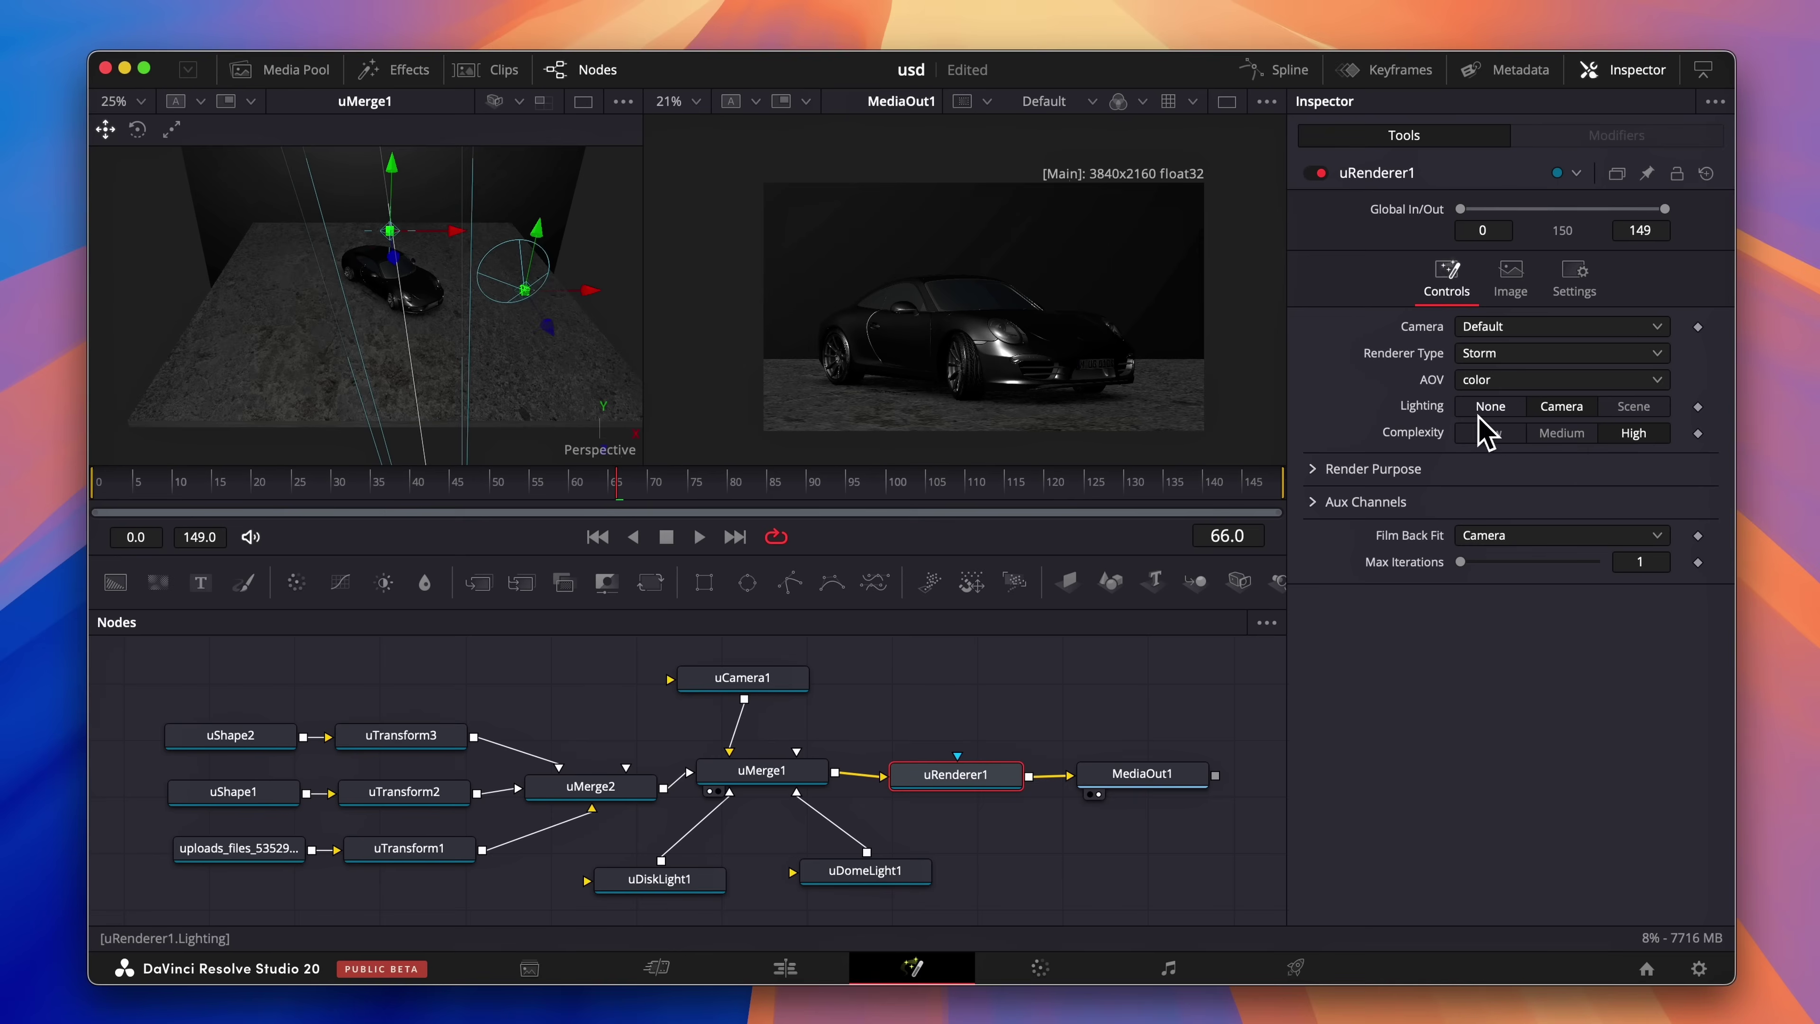
{"action": "left_click", "coordinate": [1635, 407]}
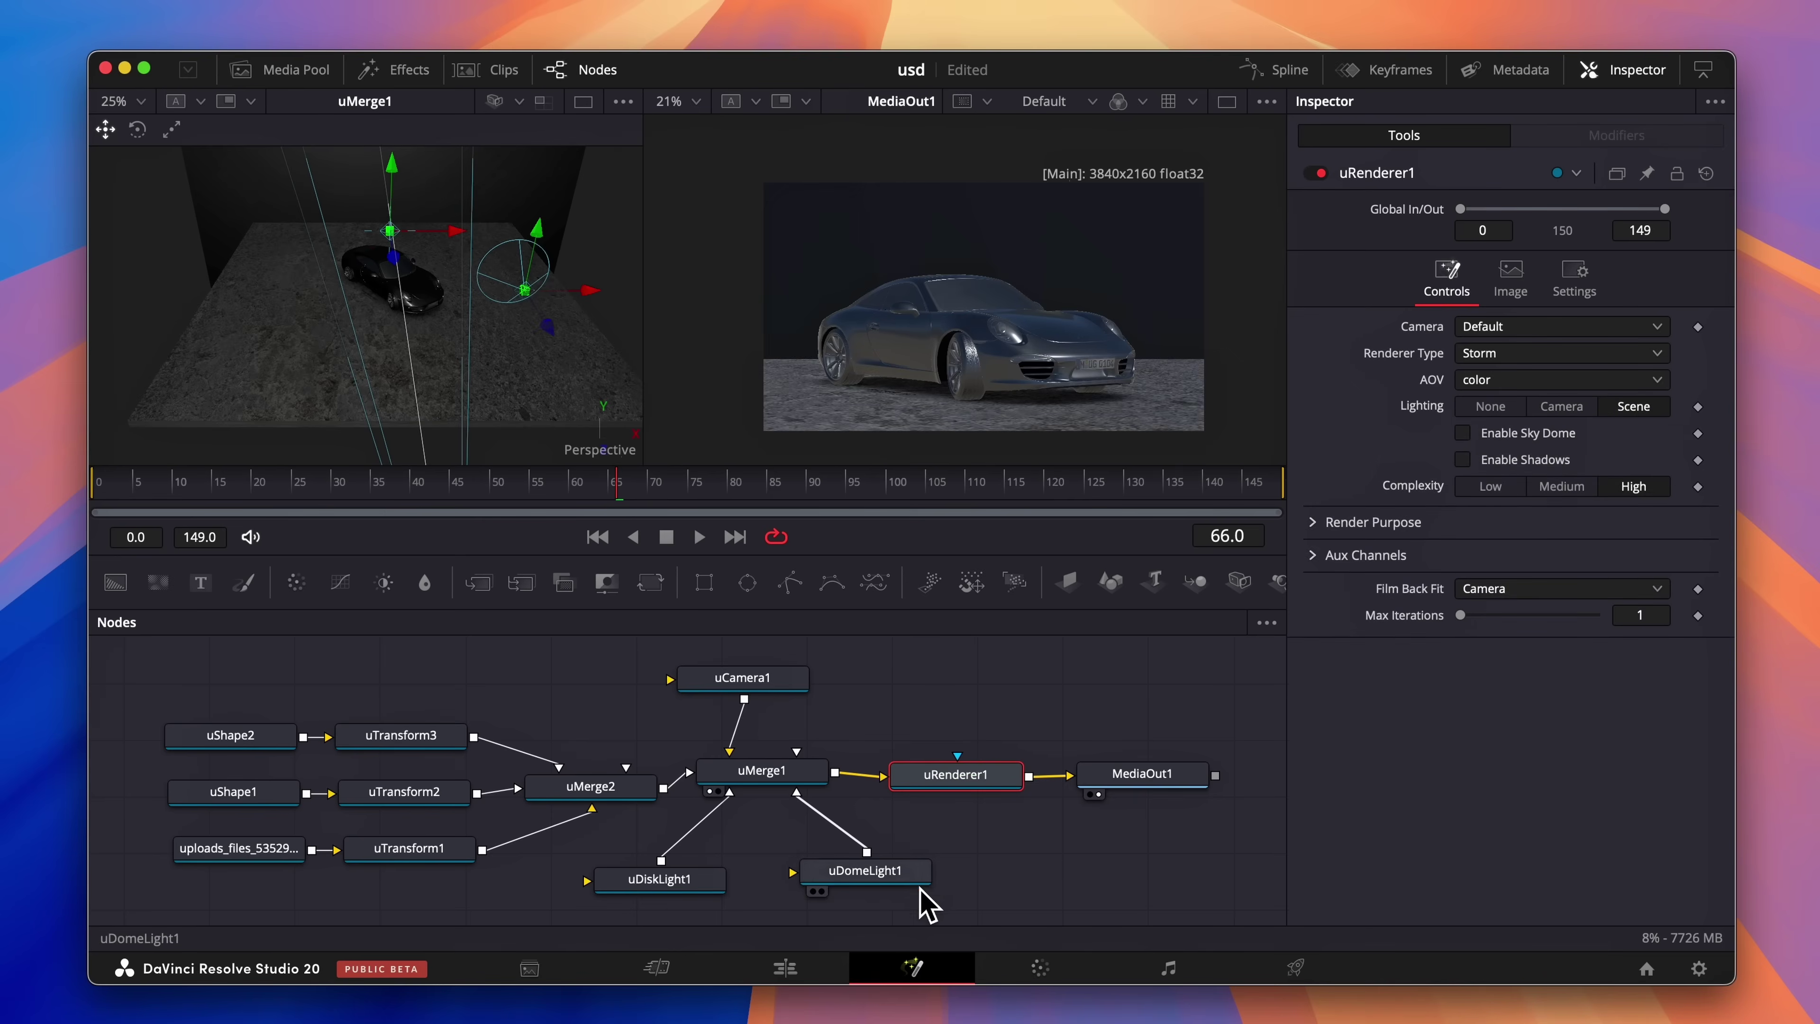
Set uDomeLight1's exposure to about -0.22 and reposition uDiskLight1 beside the car
{"action": "left_click", "coordinate": [914, 873]}
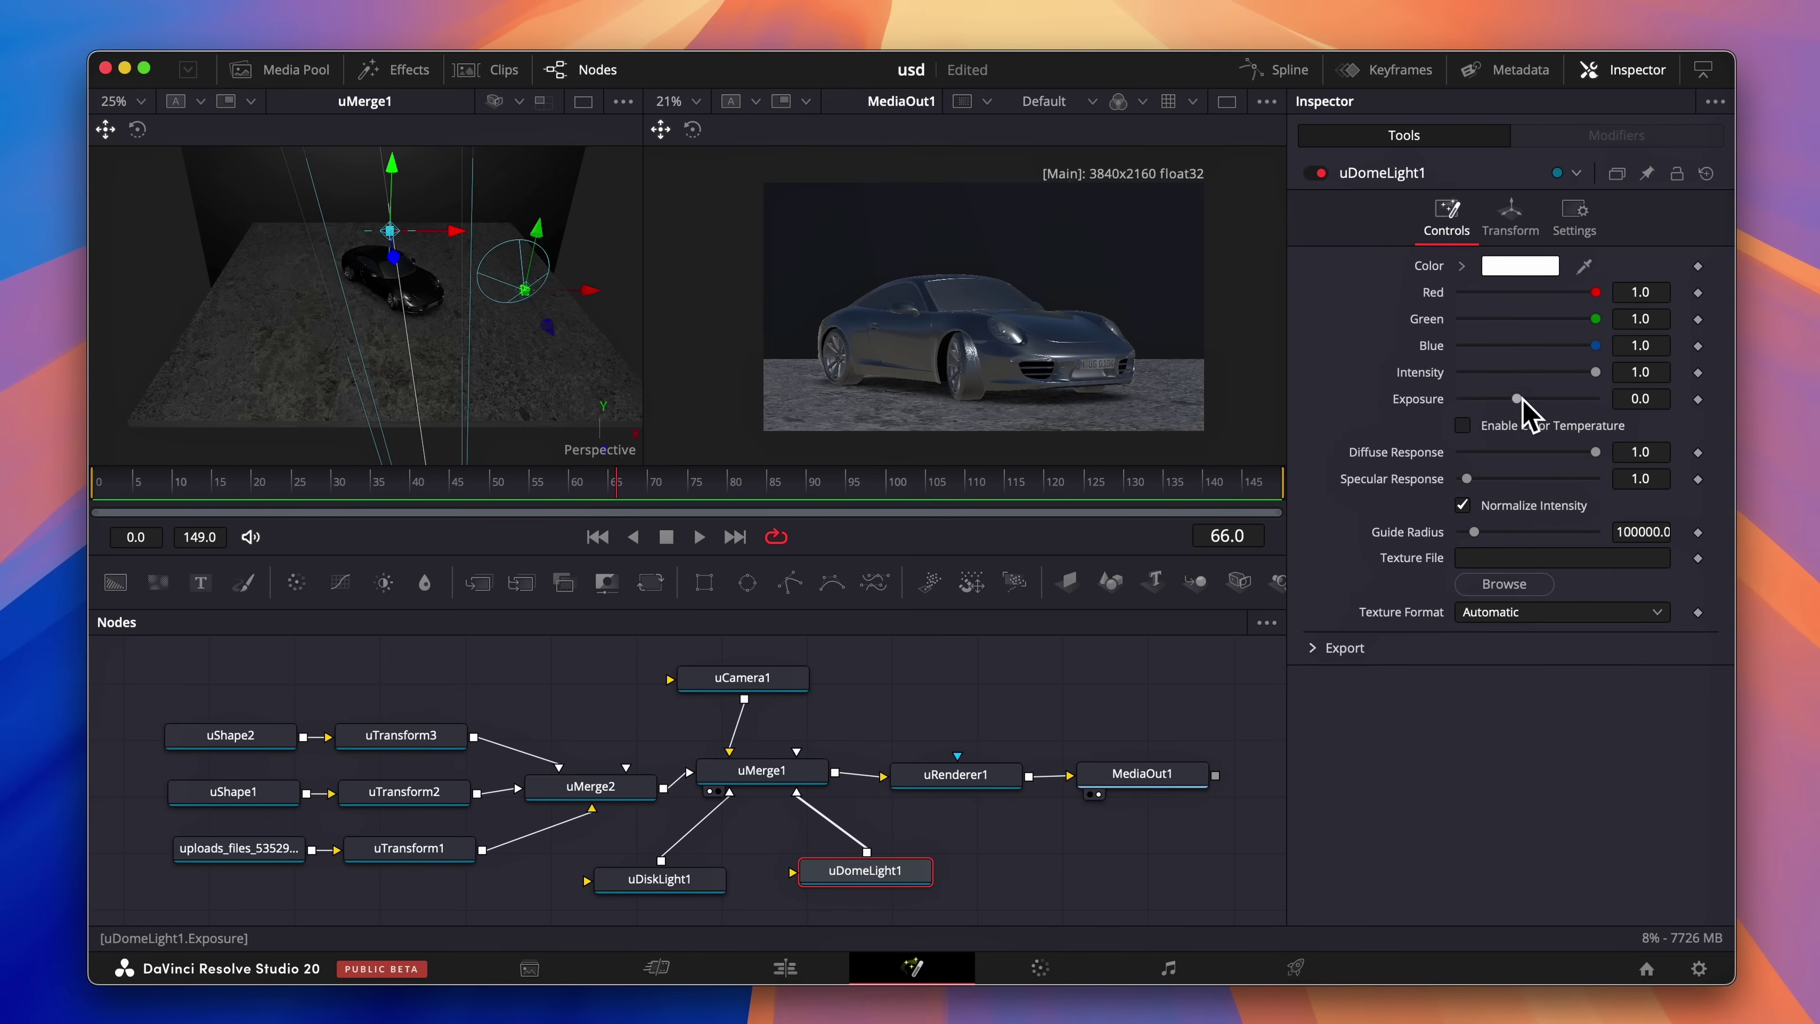
{"action": "left_click_drag", "start_coordinate": [1516, 399], "coordinate": [1511, 400]}
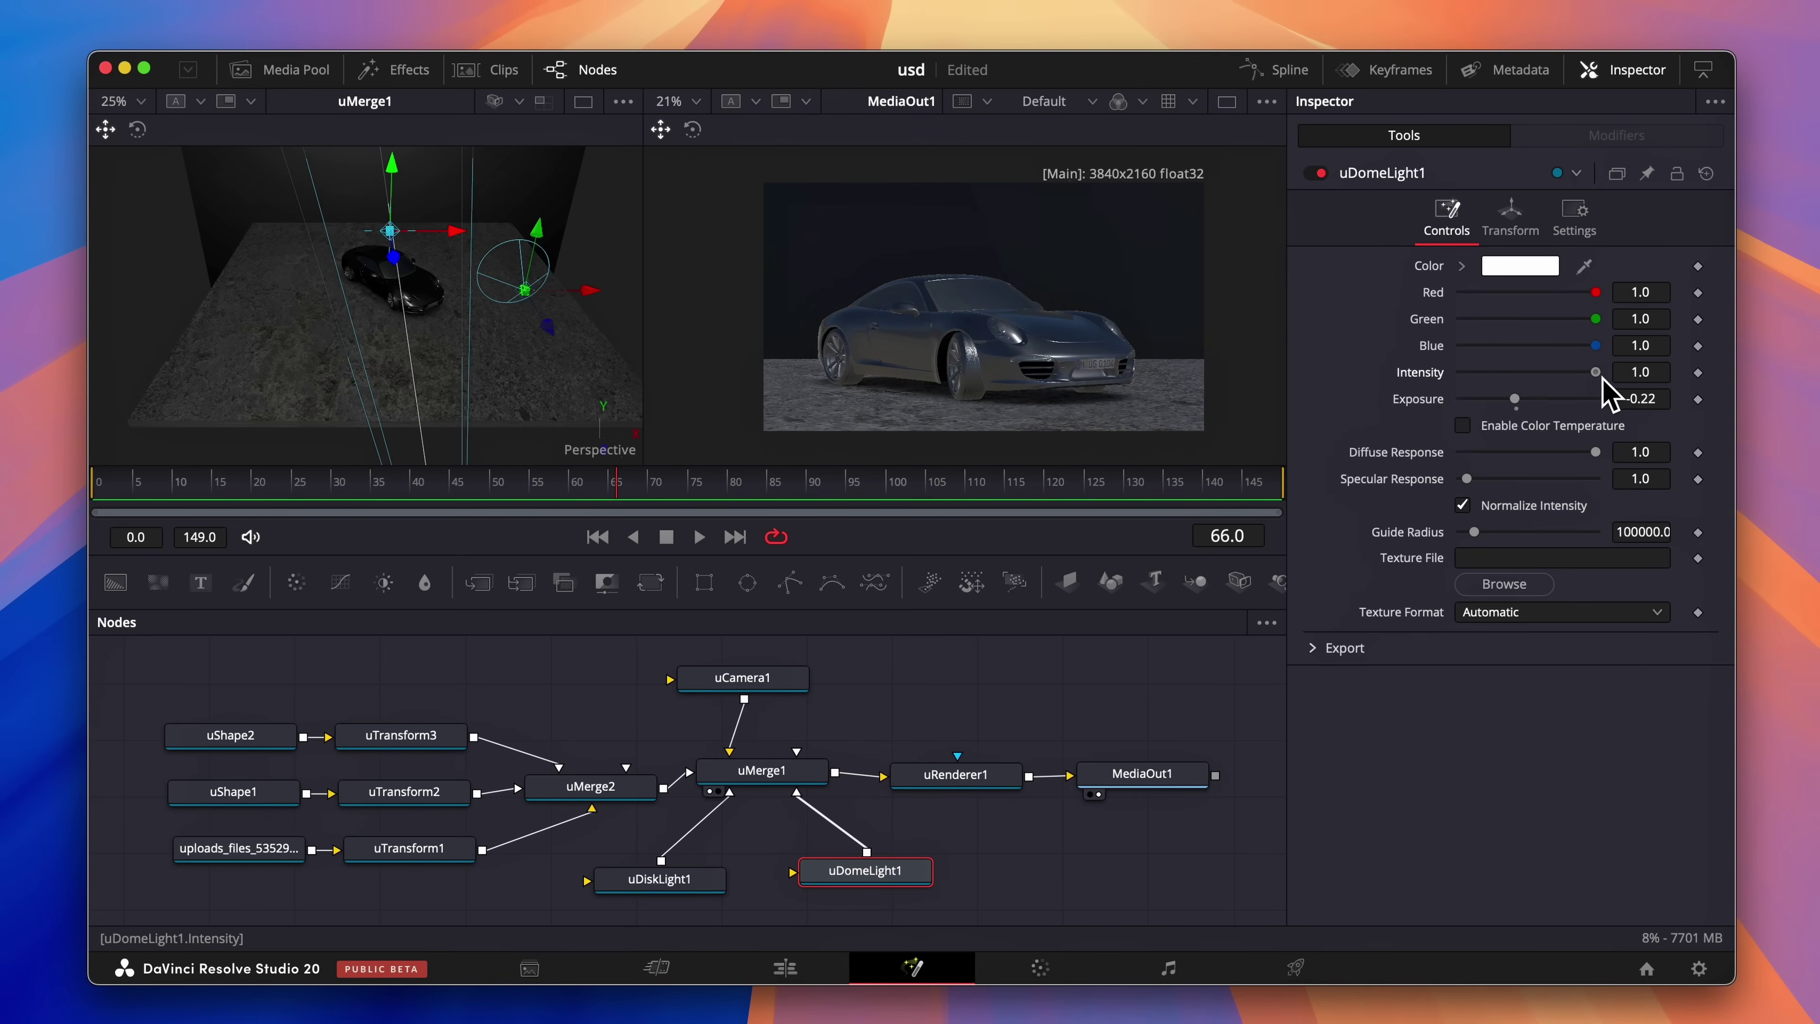
{"action": "left_click", "coordinate": [691, 888]}
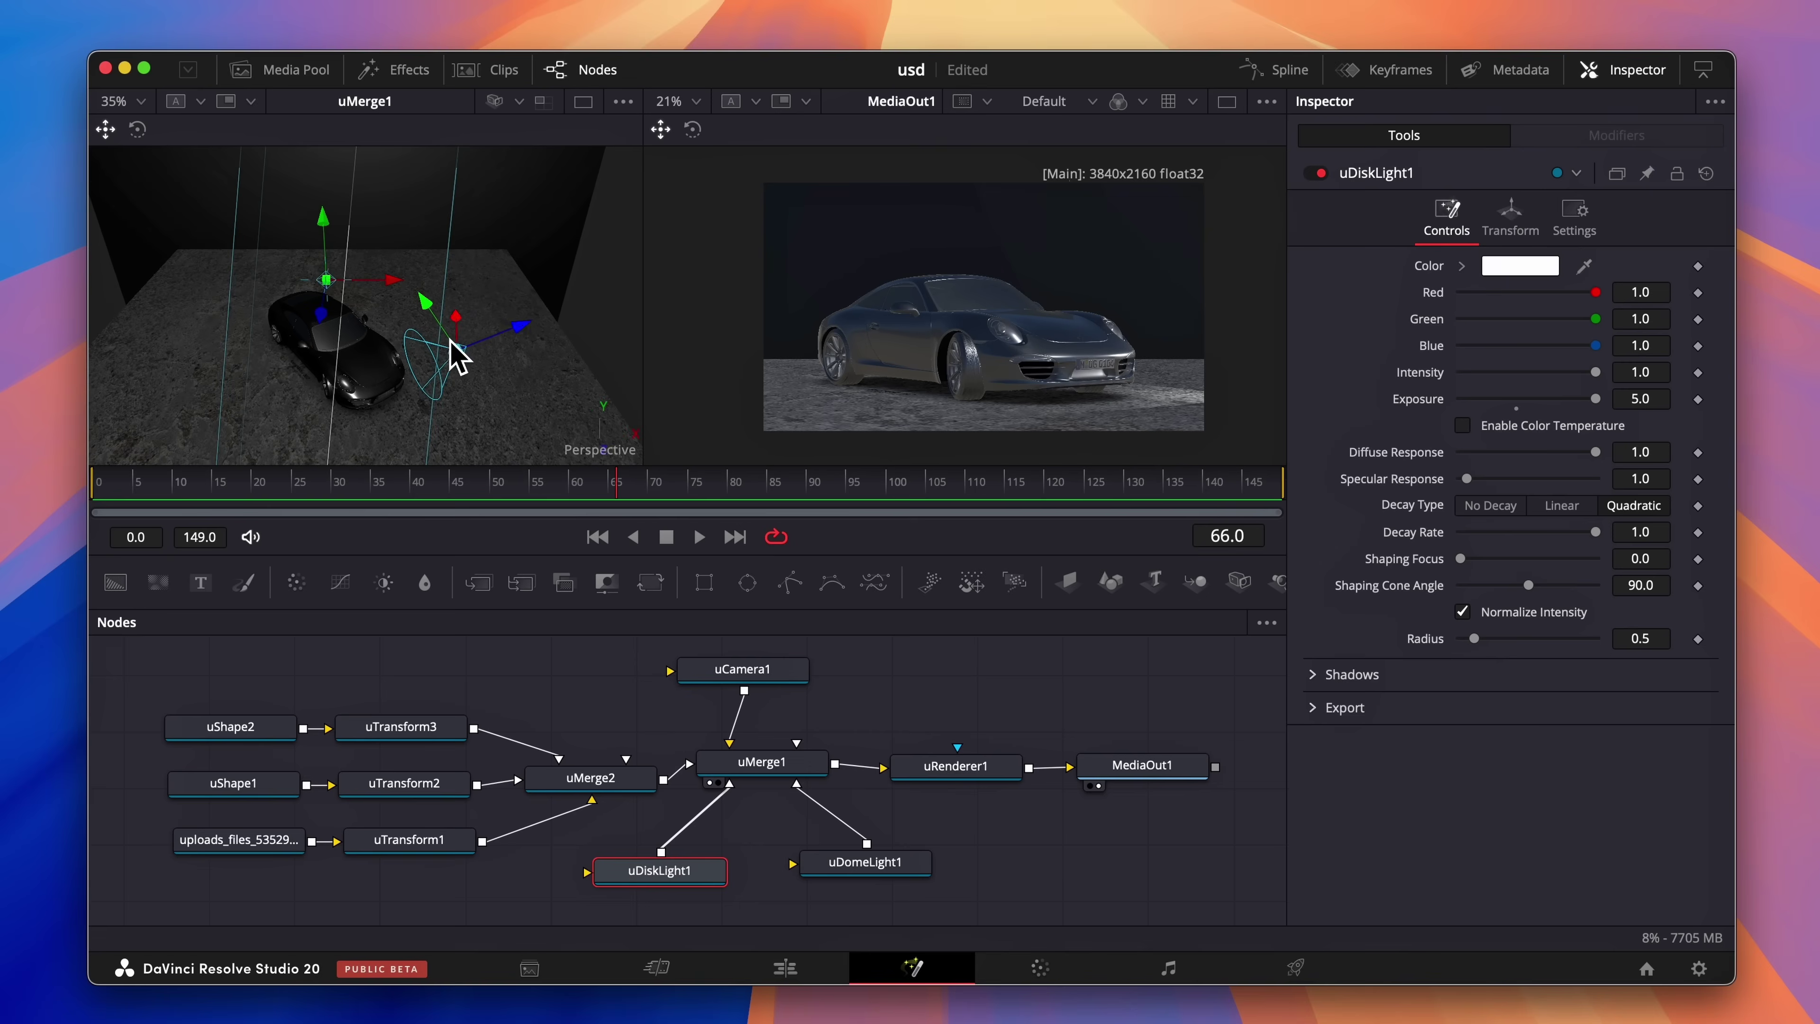
{"action": "mouse_move", "coordinate": [528, 332]}
{"action": "left_mouse_down"}
{"action": "mouse_move", "coordinate": [575, 319]}
{"action": "mouse_move", "coordinate": [510, 351]}
{"action": "mouse_move", "coordinate": [578, 332]}
{"action": "mouse_move", "coordinate": [528, 350]}
{"action": "left_mouse_up"}
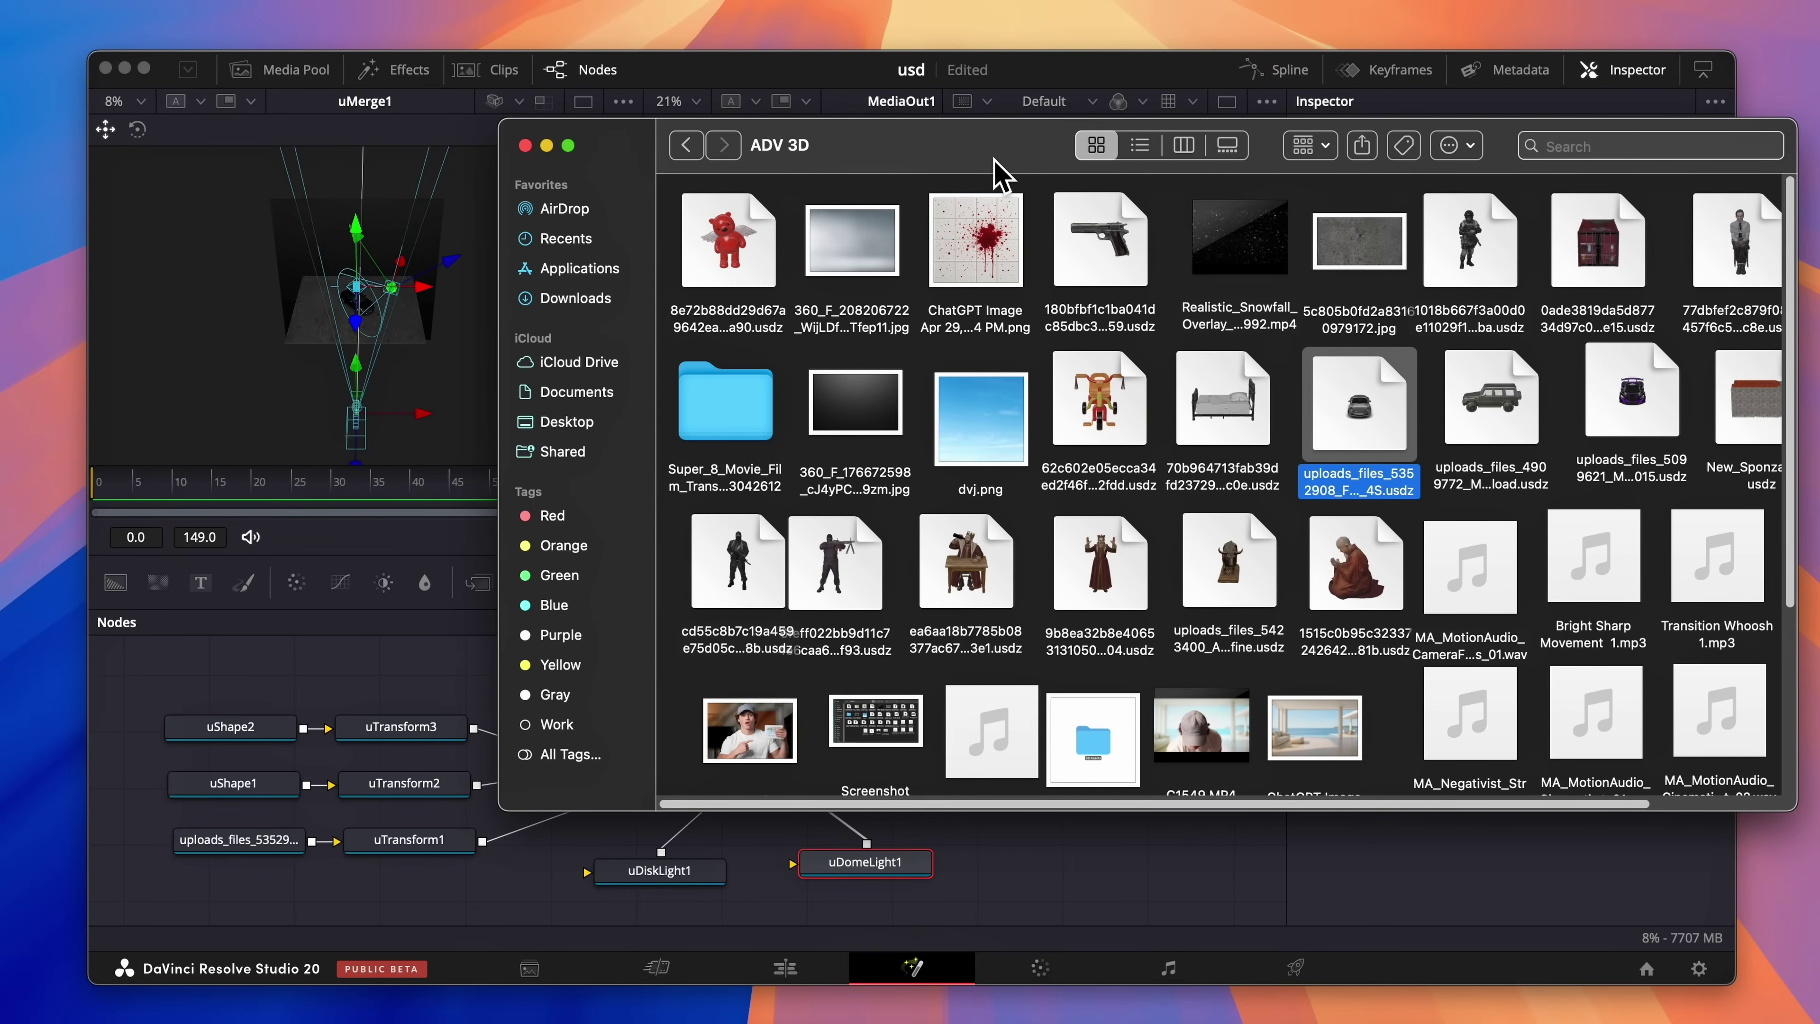
Import the seated man USDZ model from the ADV 3D folder and connect it to uMerge2 through a new uTransform node
{"action": "left_click_drag", "start_coordinate": [995, 172], "coordinate": [1027, 183]}
{"action": "left_click_drag", "start_coordinate": [1767, 254], "coordinate": [235, 686]}
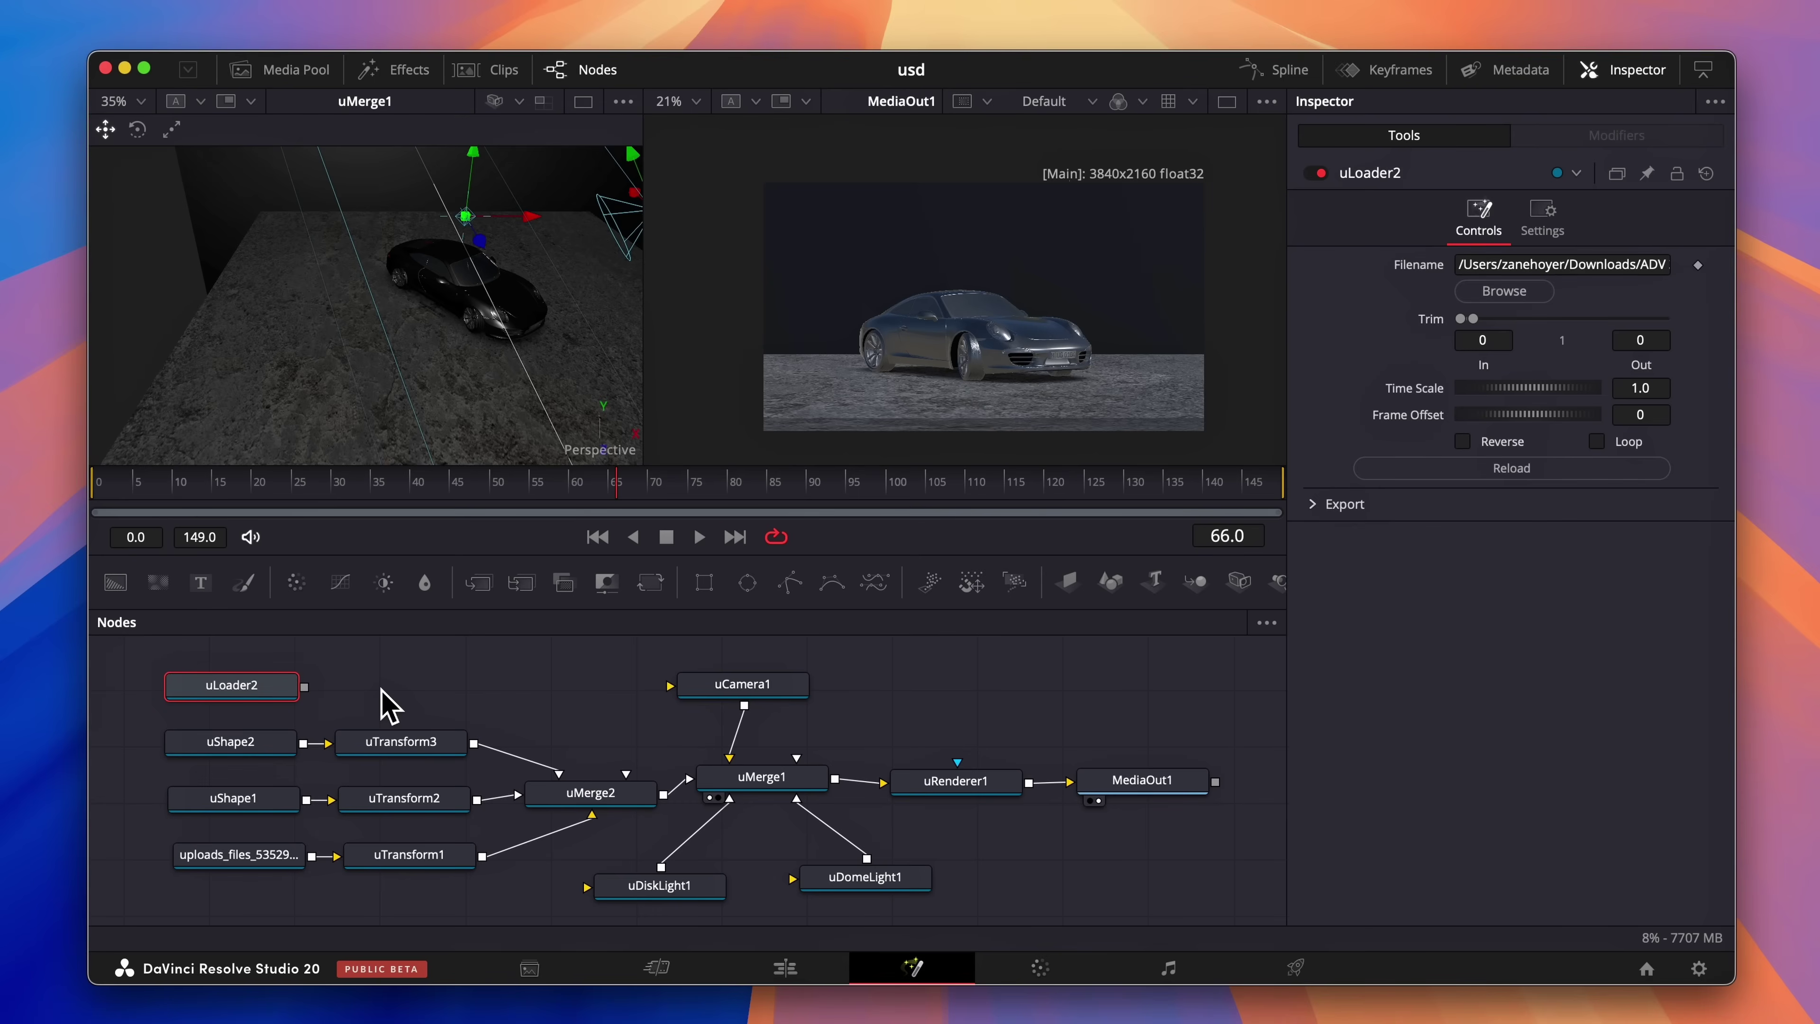
{"action": "key", "text": "shift+space"}
{"action": "type", "text": "utr"}
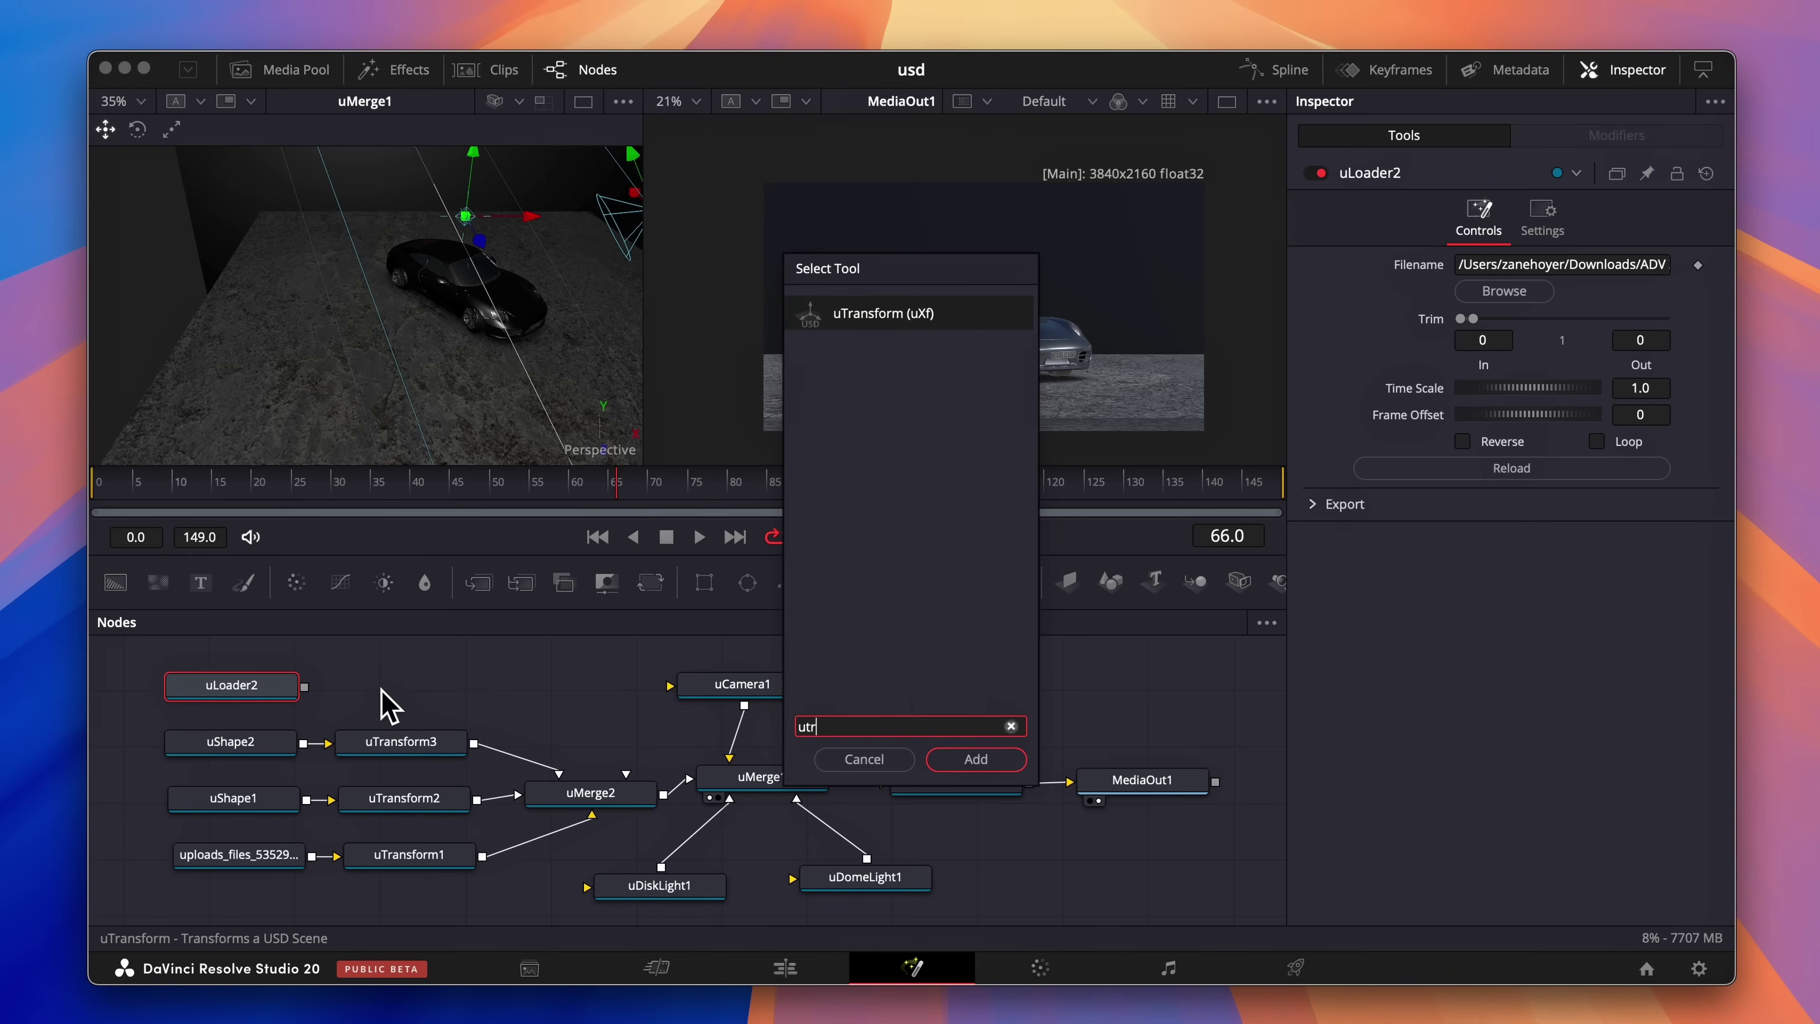
{"action": "key", "text": "Return"}
{"action": "left_click_drag", "start_coordinate": [474, 687], "coordinate": [601, 797]}
Place the seated man in front of the car at about X -1.8, Y 1.68, Z 8.77, rotated -47 on Y and scaled to 2.638
{"action": "left_click_drag", "start_coordinate": [374, 255], "coordinate": [372, 211]}
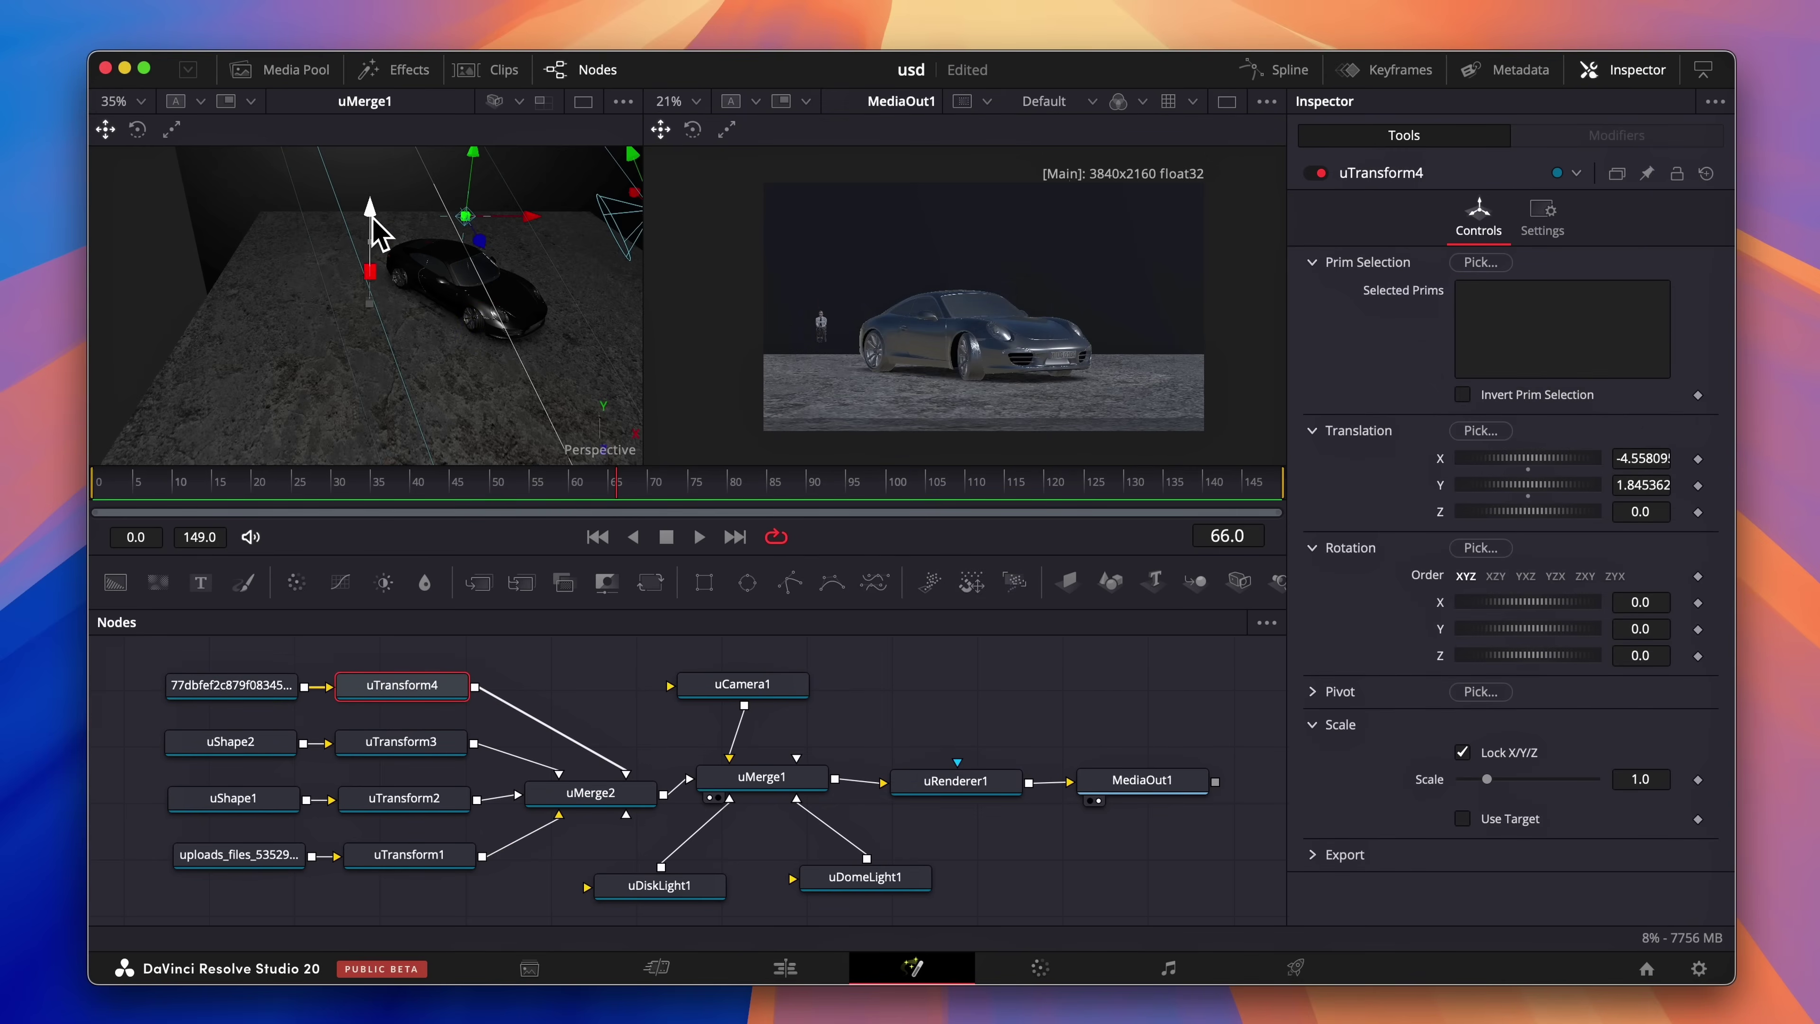
{"action": "left_click_drag", "start_coordinate": [372, 297], "coordinate": [374, 397]}
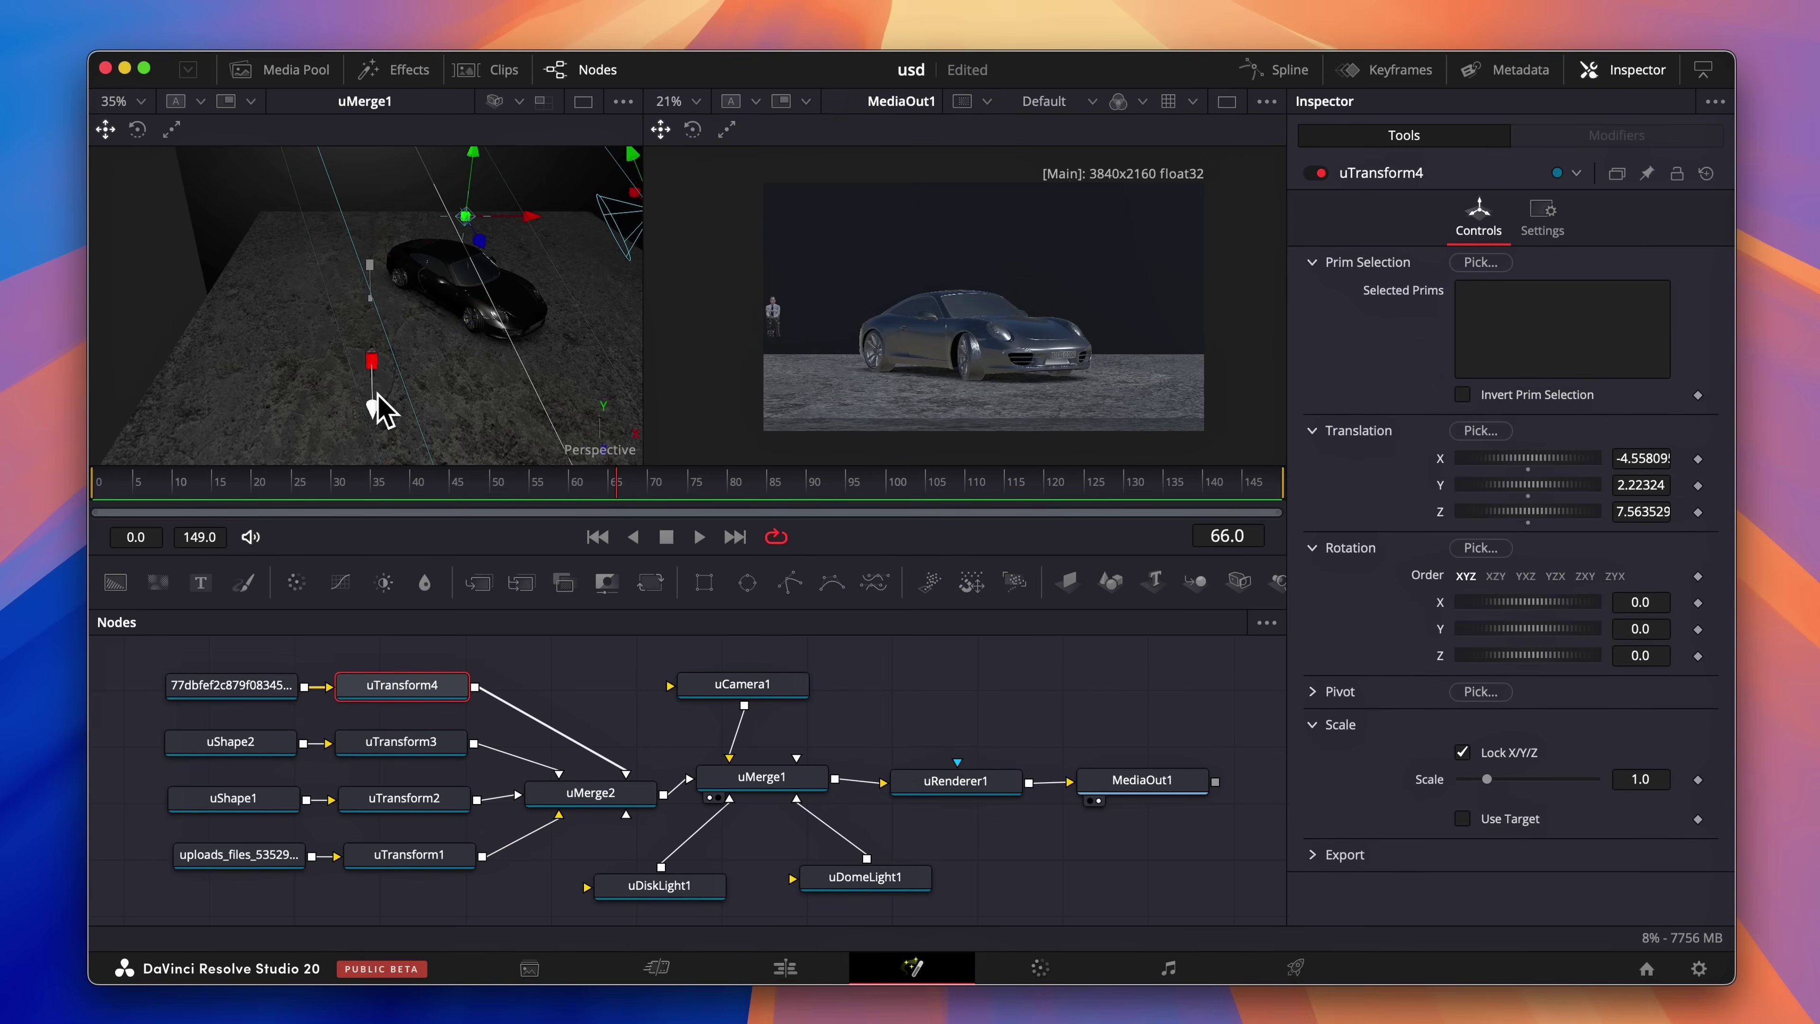
{"action": "left_click_drag", "start_coordinate": [1491, 782], "coordinate": [1534, 793]}
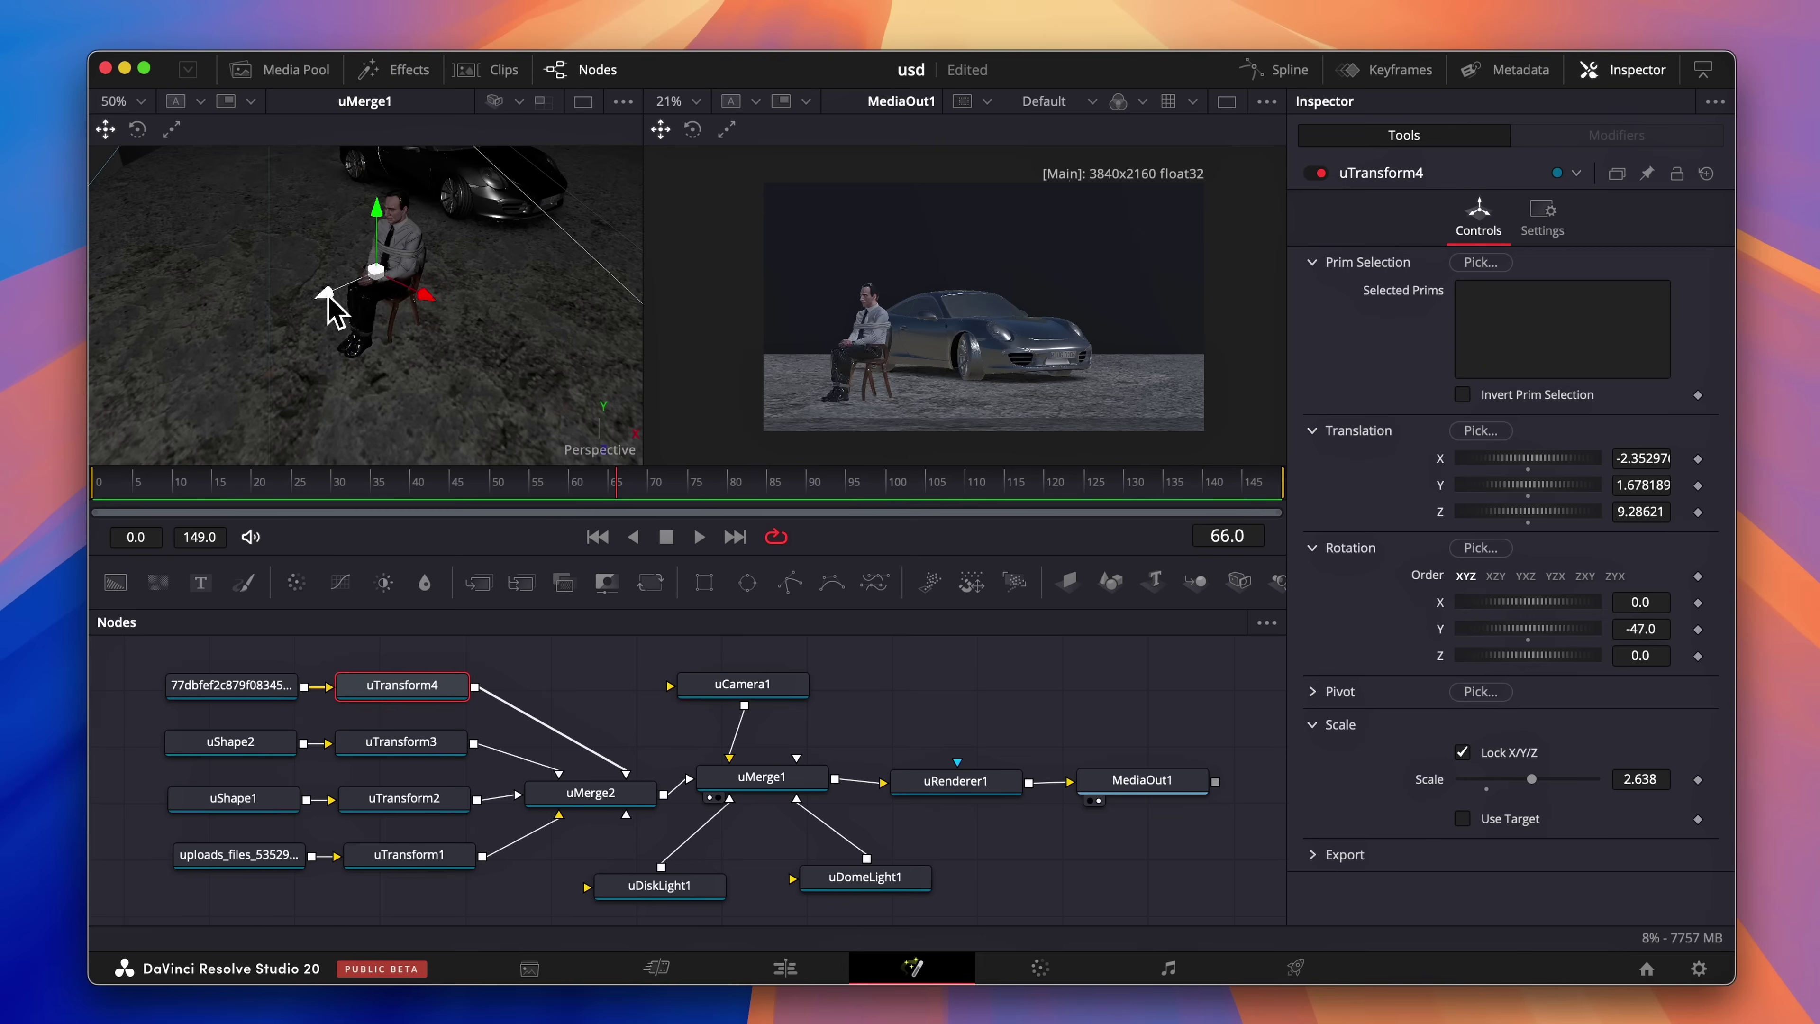
{"action": "mouse_move", "coordinate": [362, 301]}
{"action": "left_mouse_down"}
{"action": "mouse_move", "coordinate": [342, 293]}
{"action": "mouse_move", "coordinate": [374, 304]}
{"action": "left_mouse_up"}
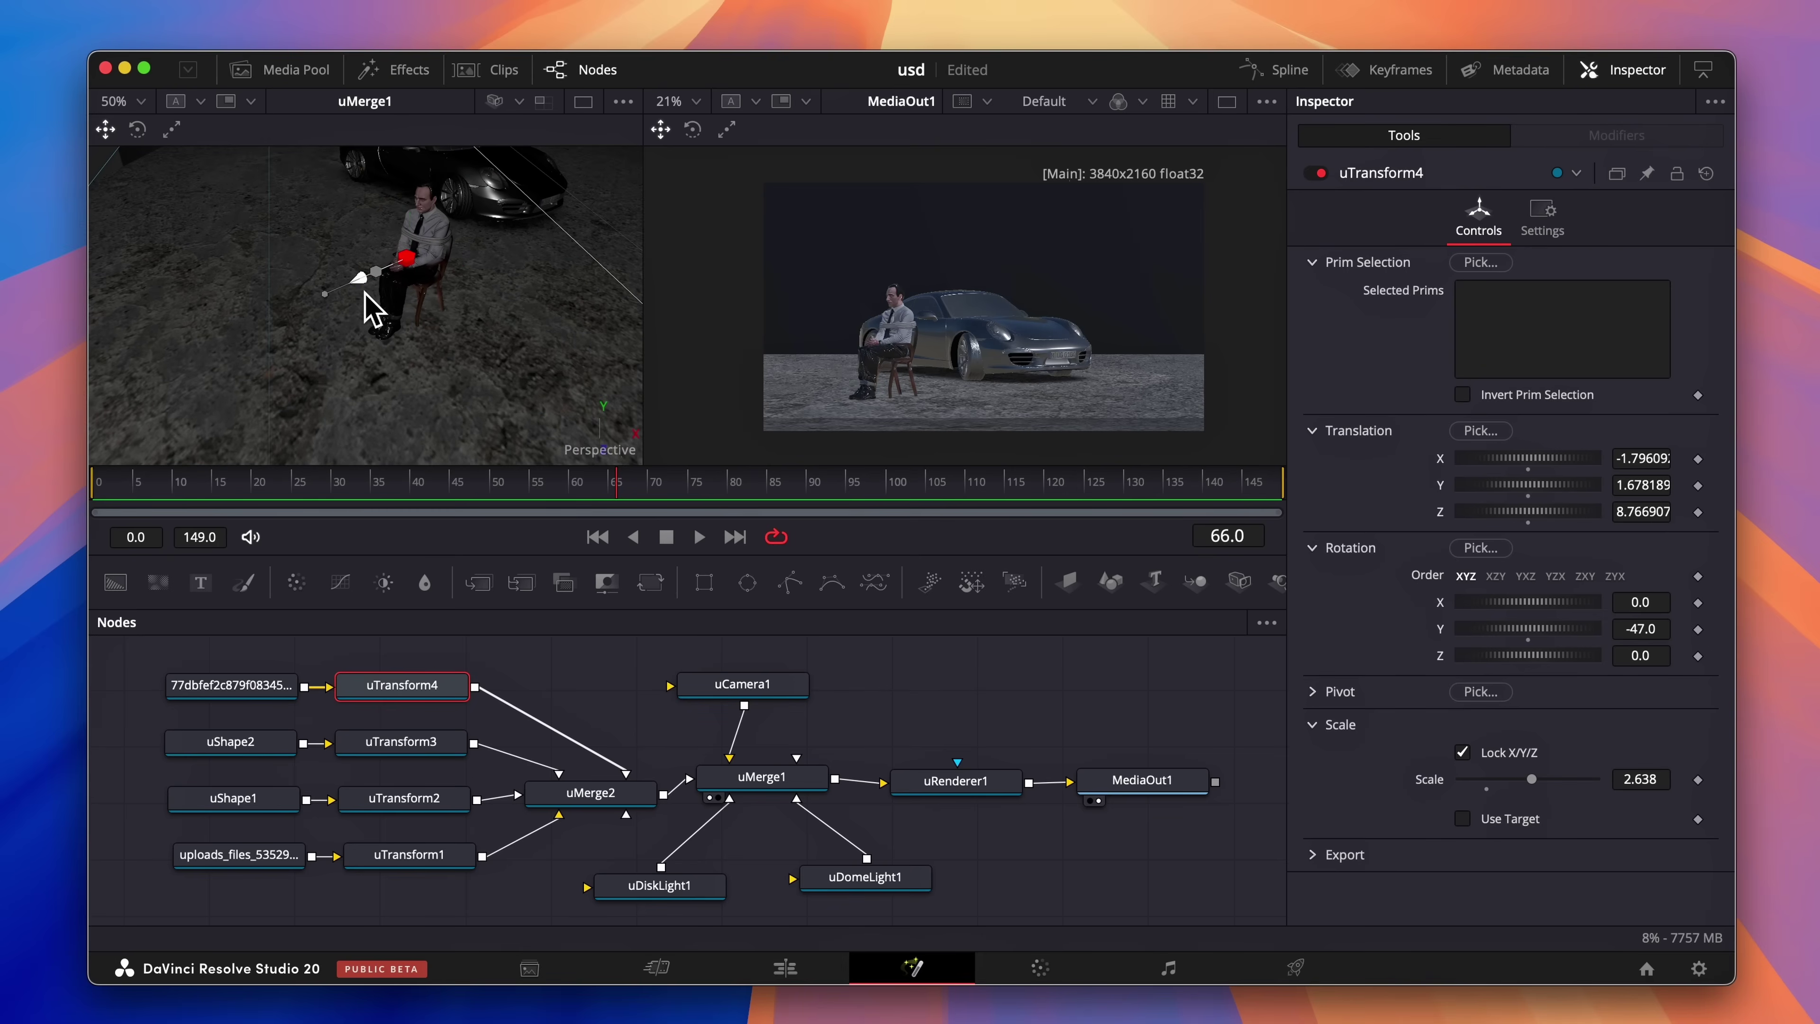
At frame 0, move uCamera1 to about X -4.36 and rotate it to -18.3 on Y to frame the man against the car
{"action": "left_click", "coordinate": [765, 709]}
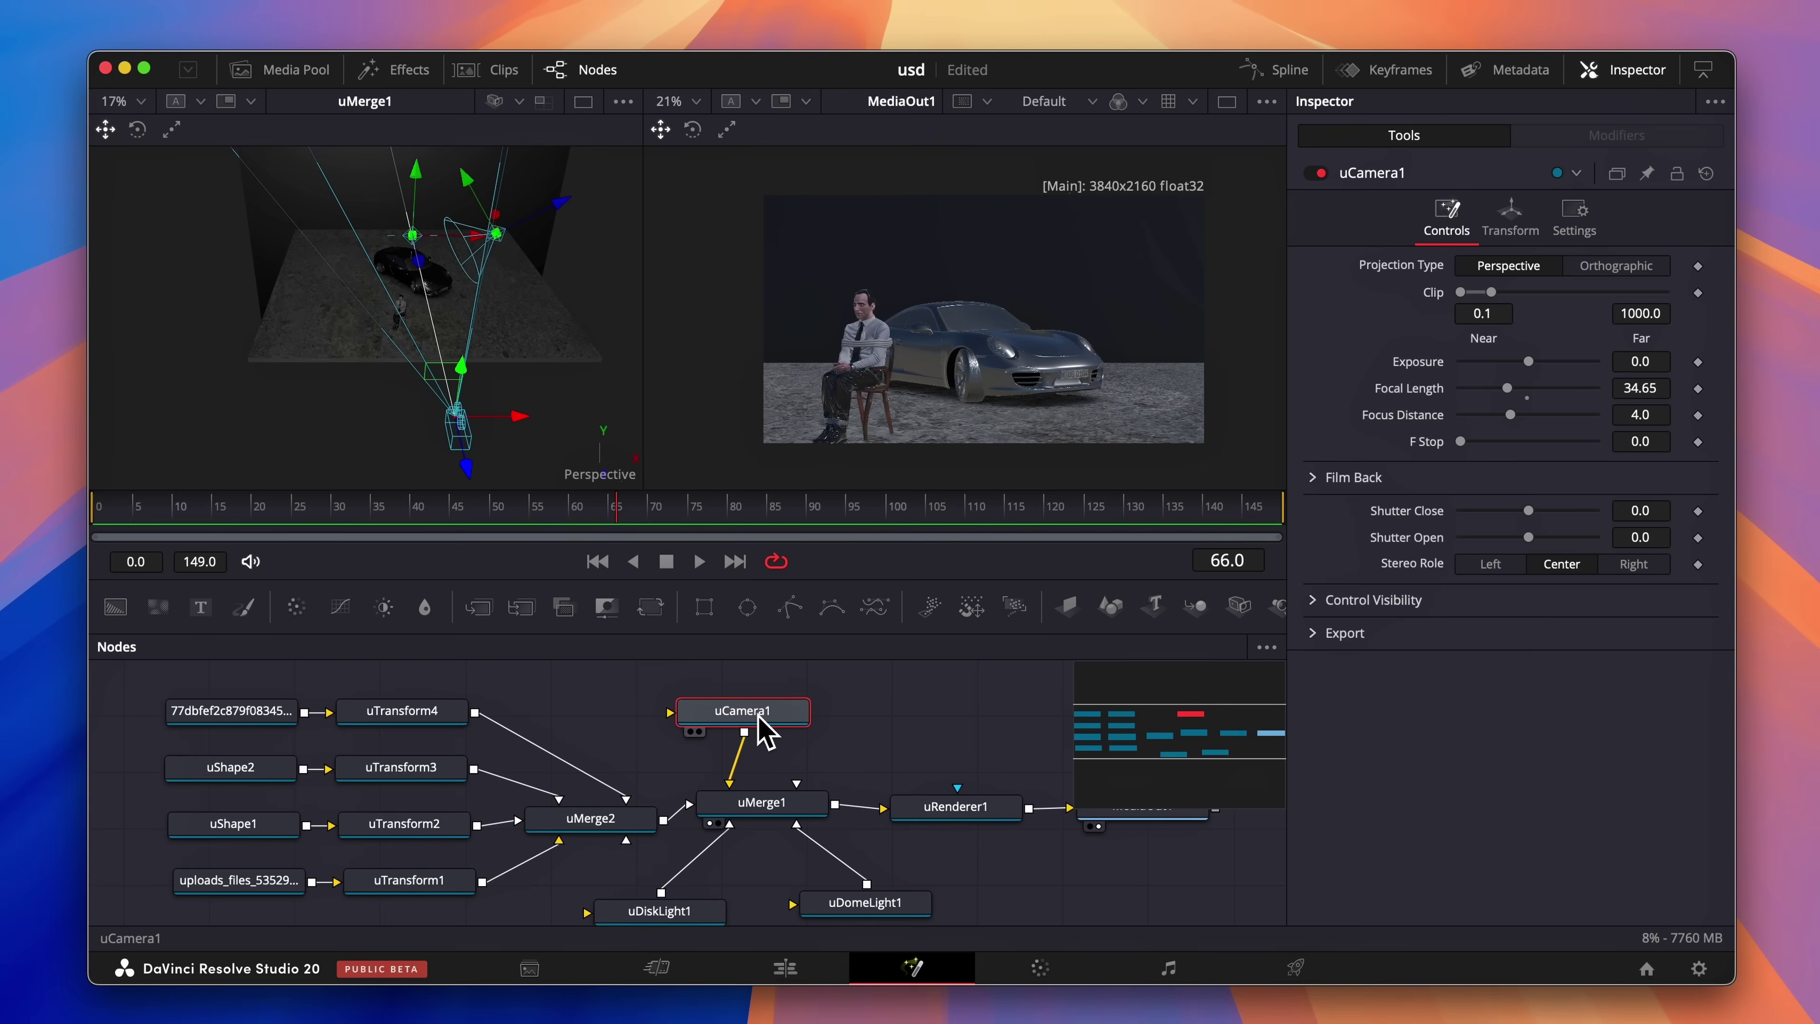
{"action": "left_click_drag", "start_coordinate": [1250, 502], "coordinate": [395, 530]}
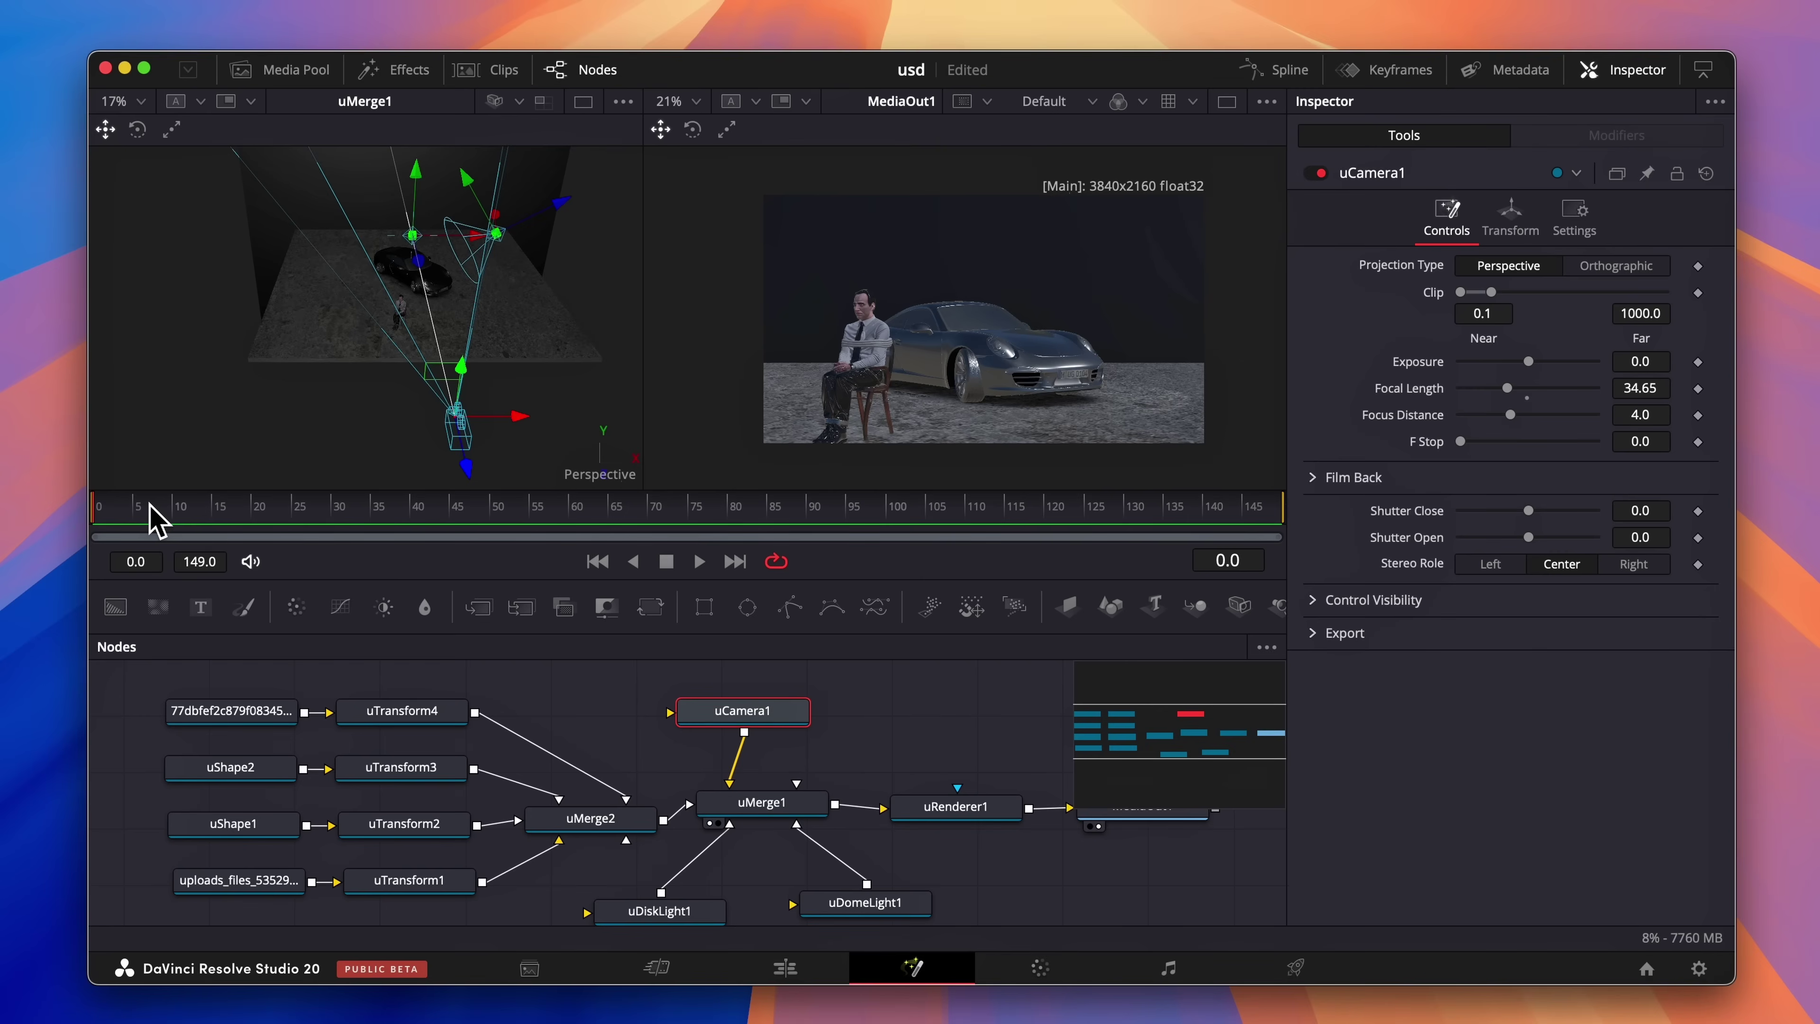
{"action": "left_click_drag", "start_coordinate": [536, 439], "coordinate": [366, 451]}
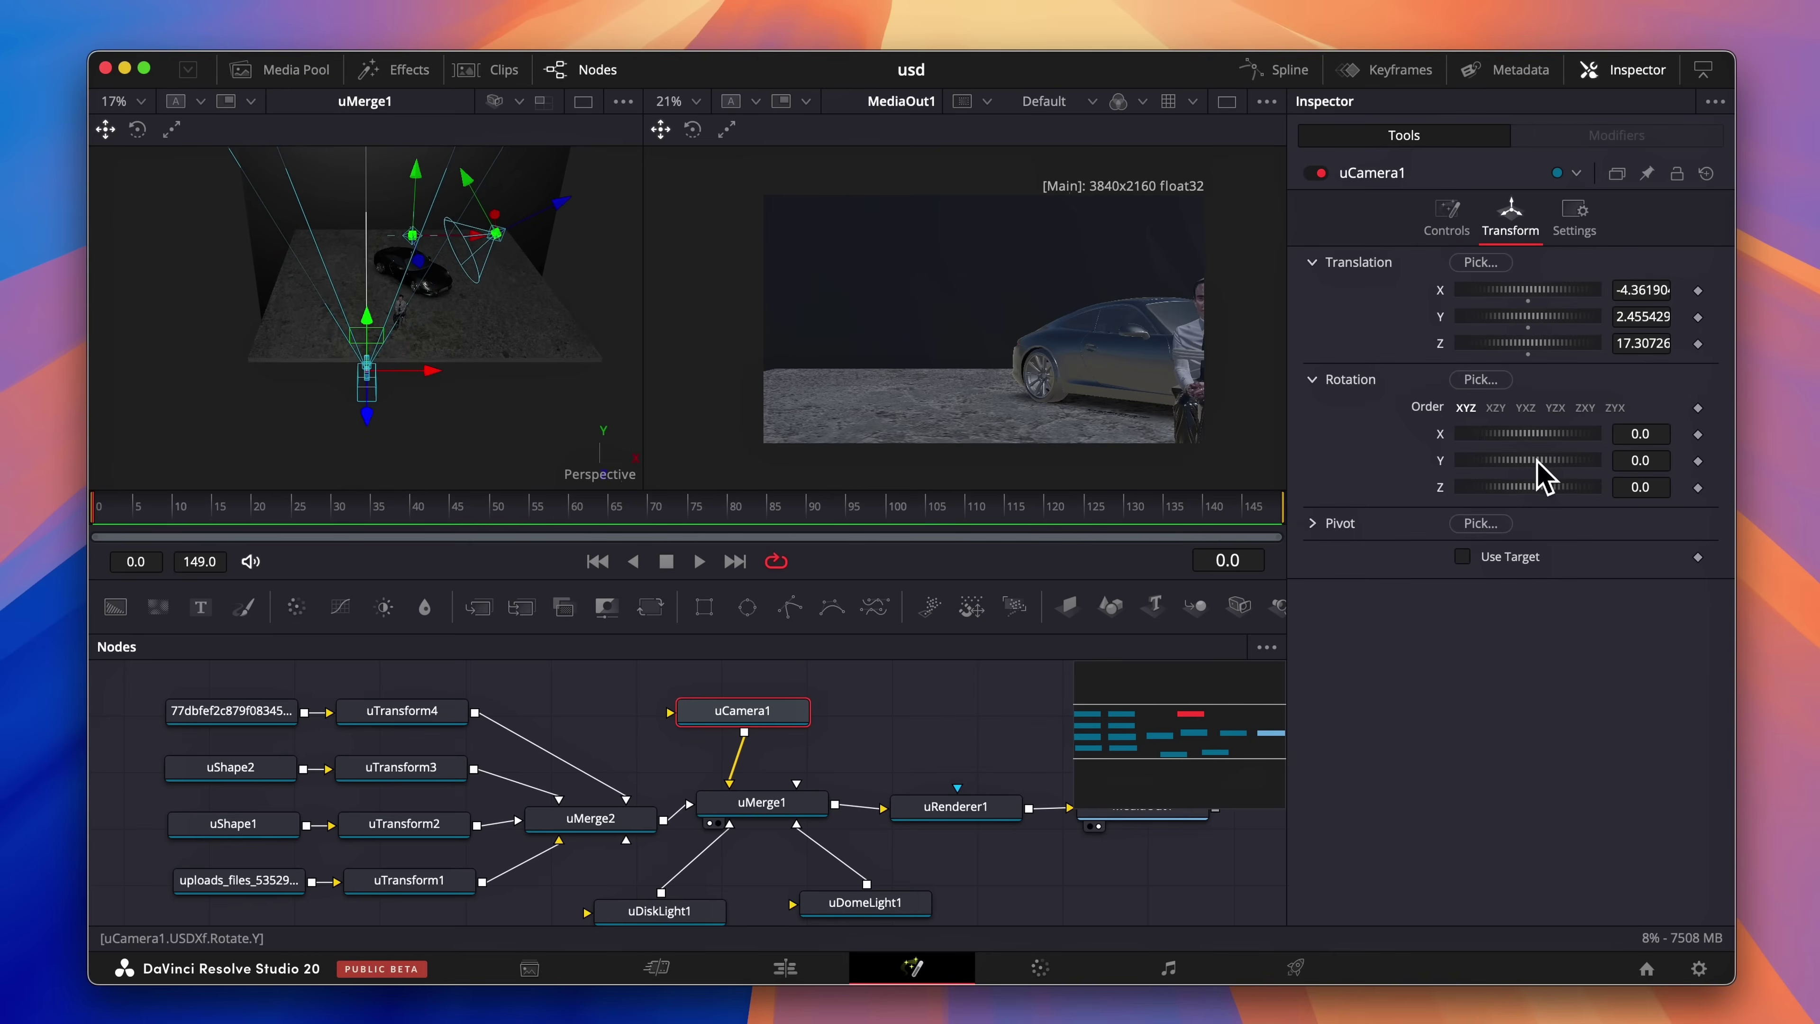
{"action": "left_click_drag", "start_coordinate": [1540, 464], "coordinate": [1497, 464]}
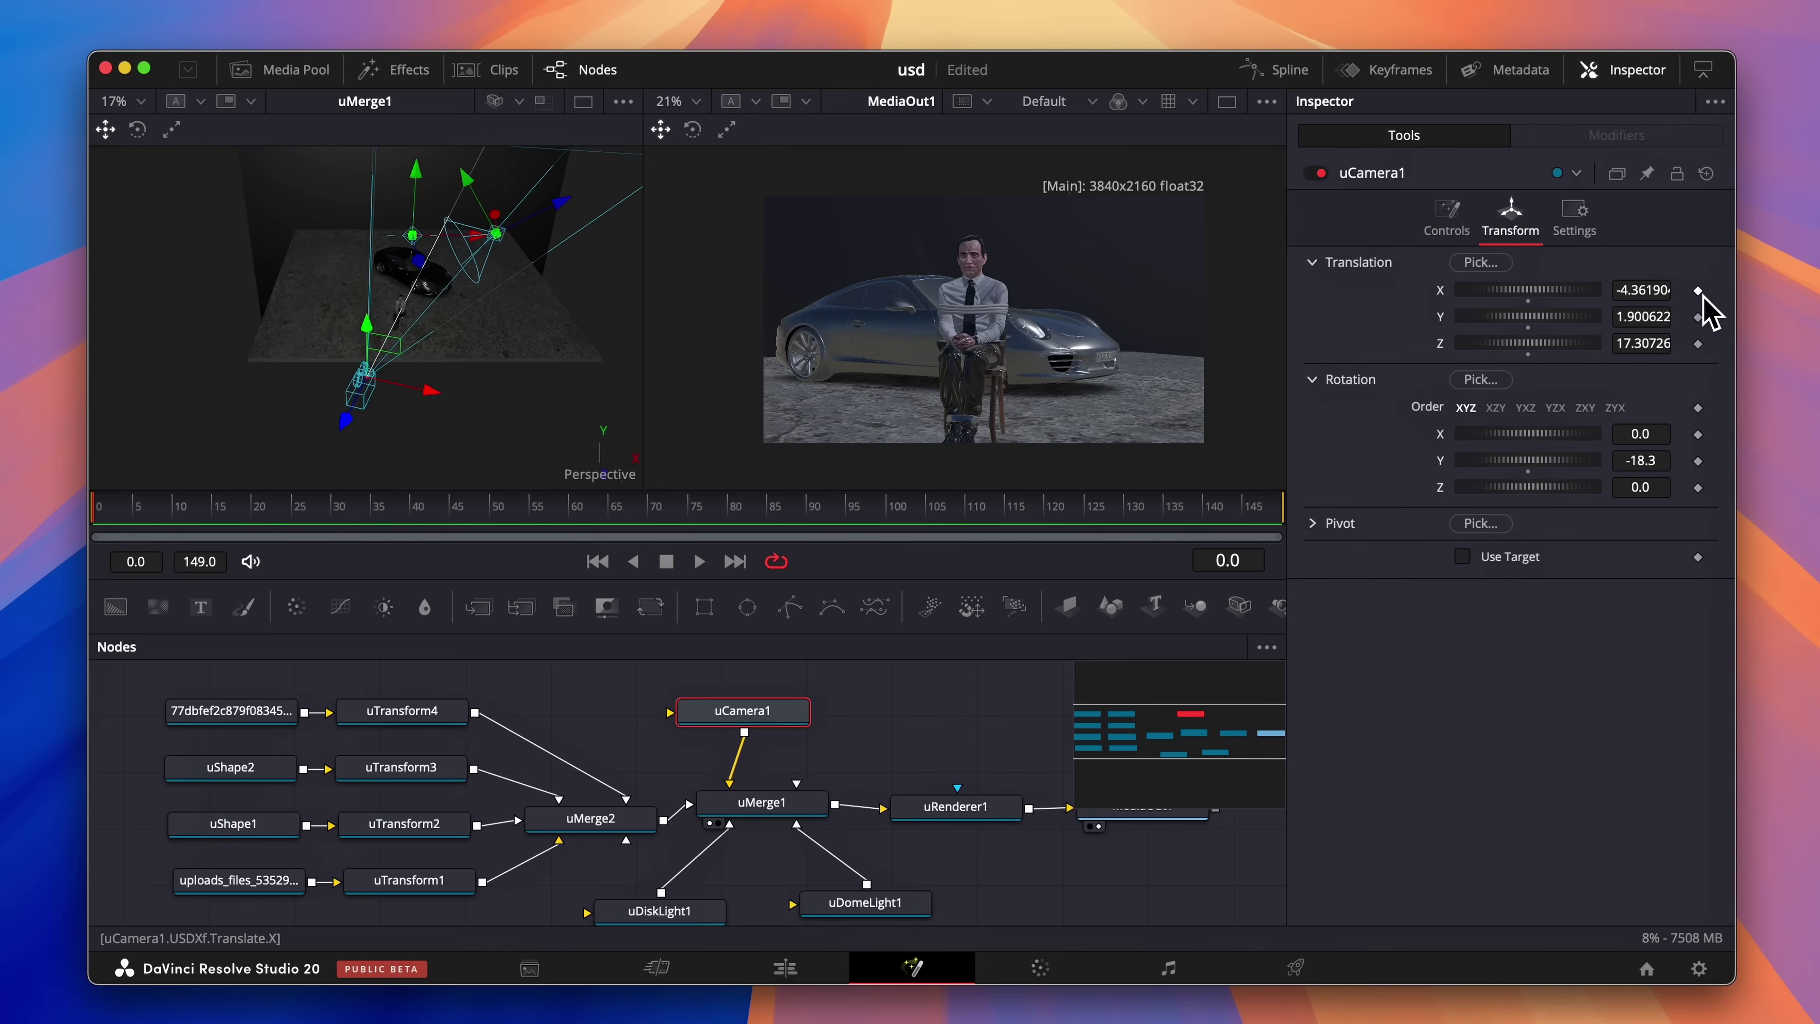
Keyframe uCamera1's X, Y and Z translation at frame 0
{"action": "left_click", "coordinate": [1697, 290]}
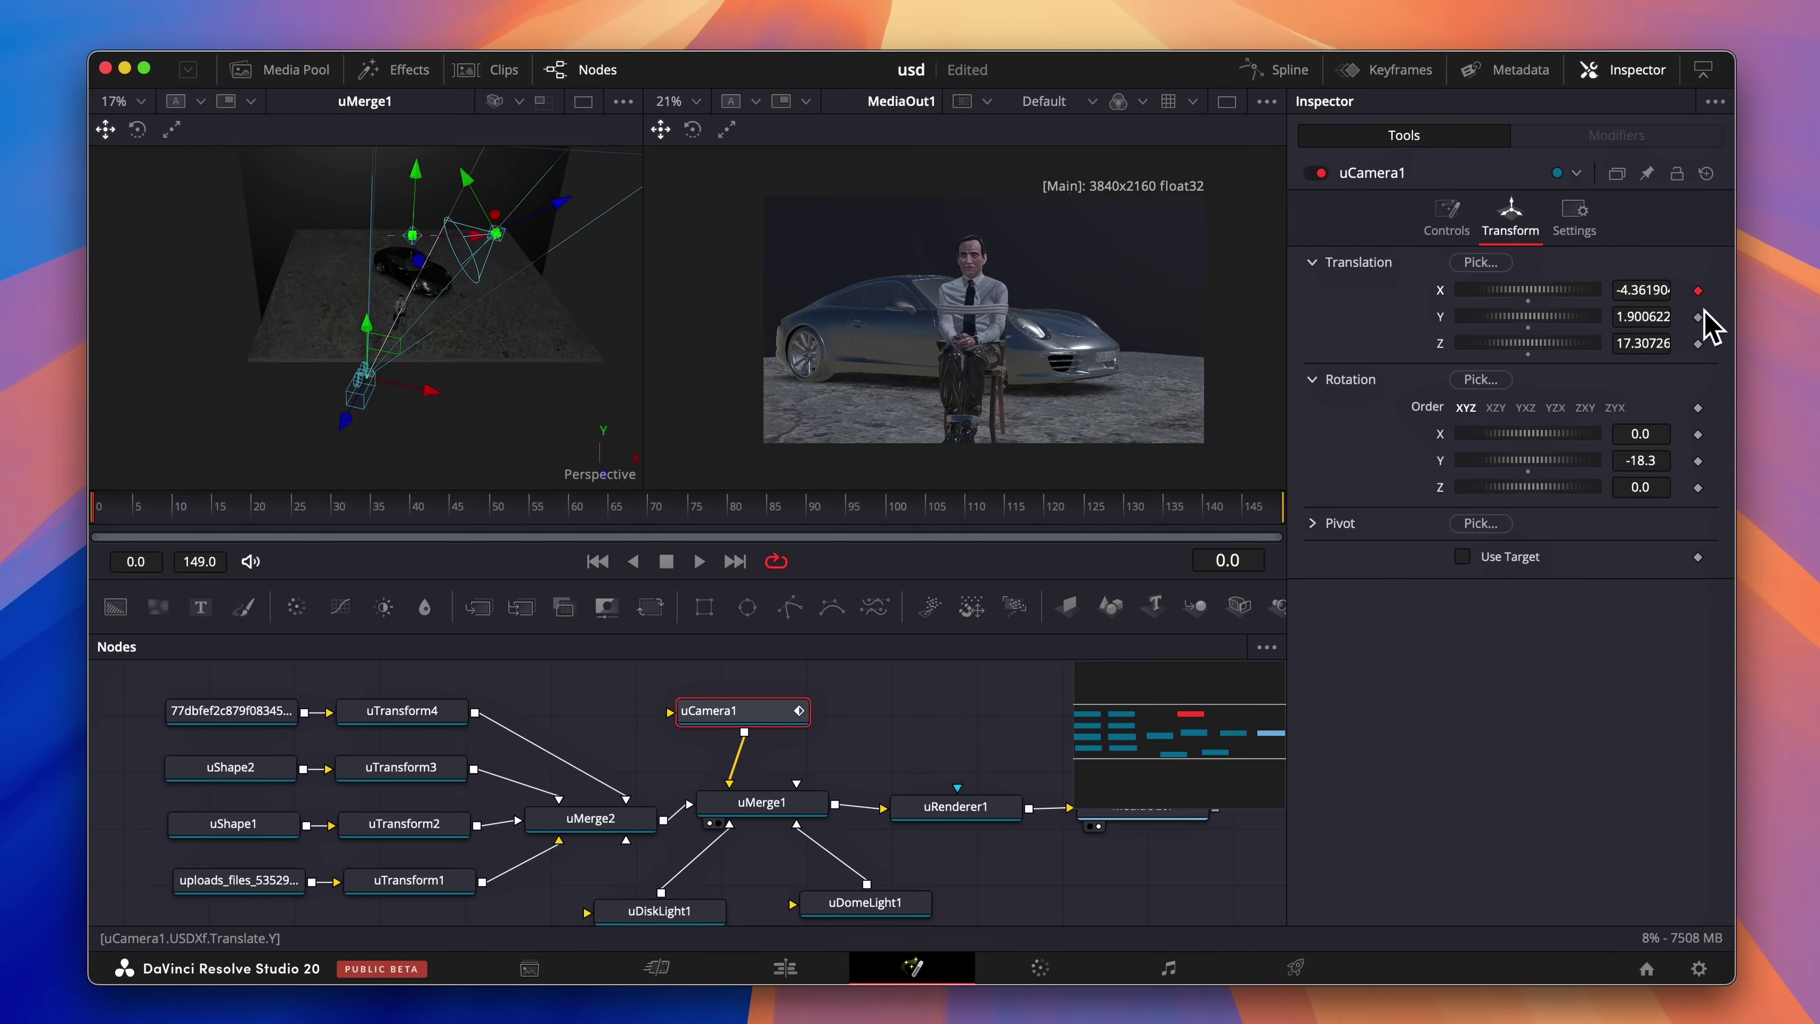
{"action": "left_click", "coordinate": [1697, 344]}
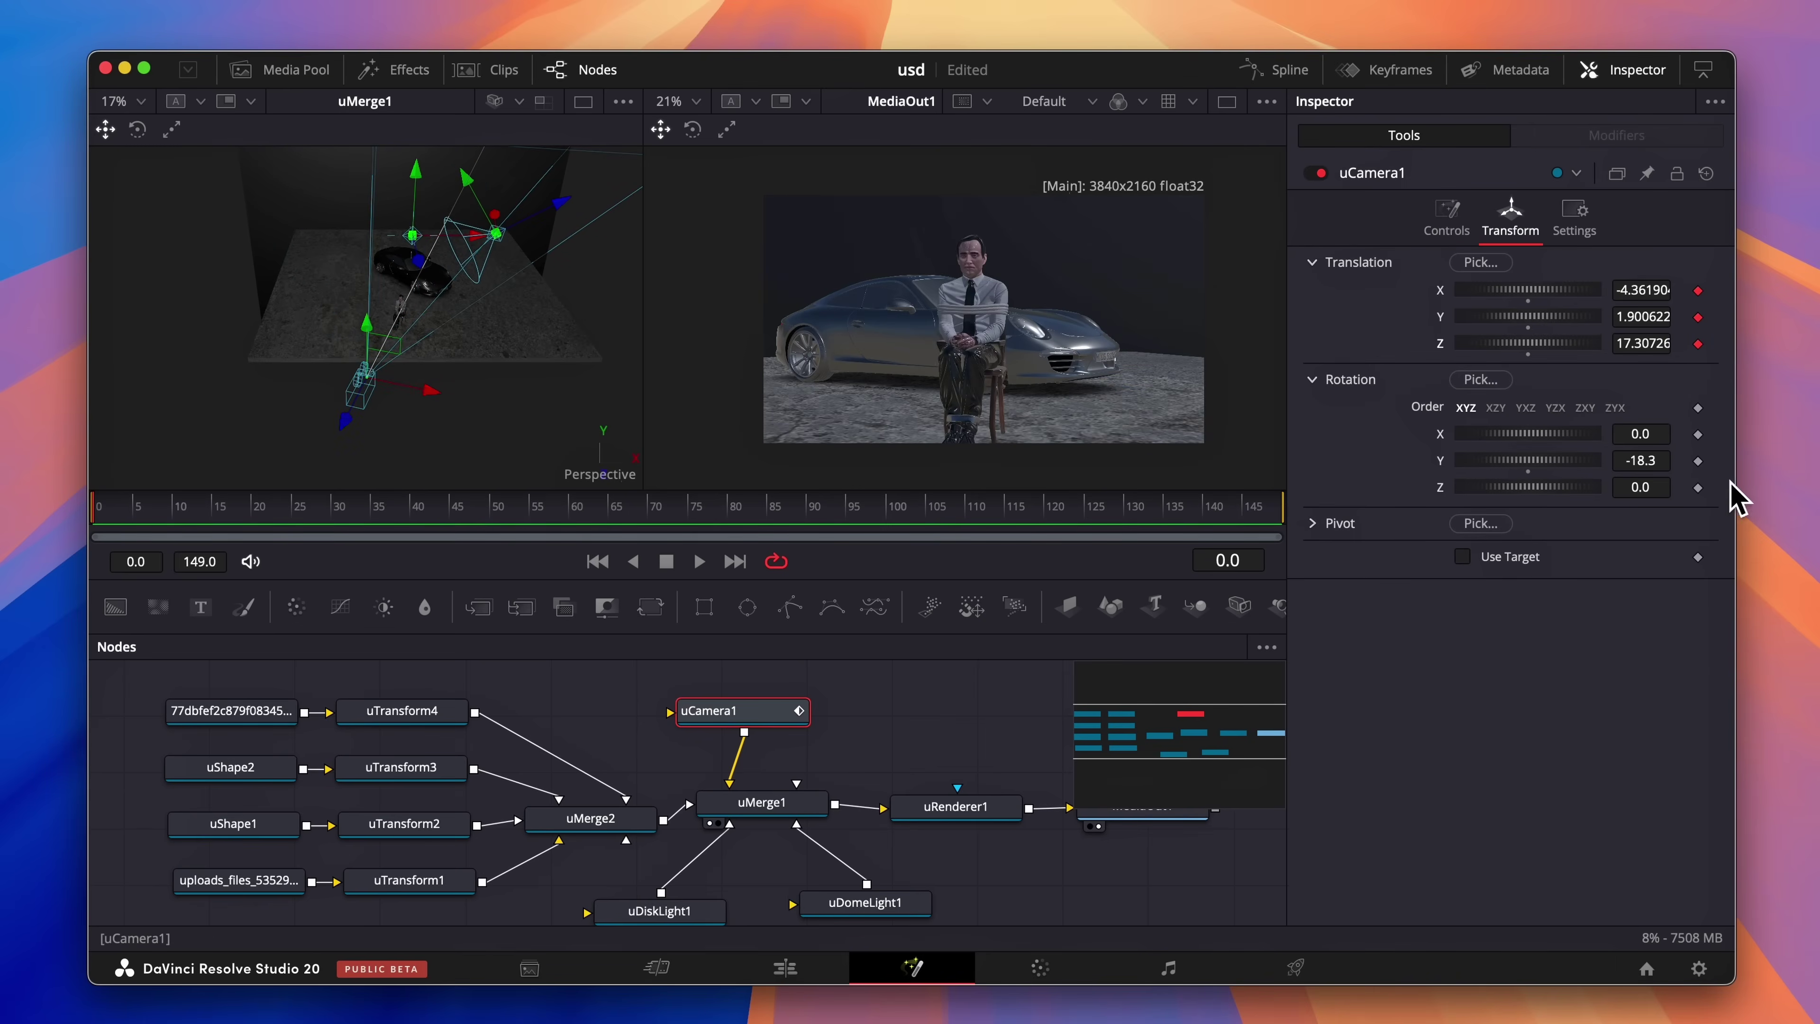
Keyframe uCamera1's Y rotation at frame 0, and at frame 130 move and rotate the camera to face the car's front
{"action": "left_click", "coordinate": [1697, 460]}
{"action": "left_click", "coordinate": [990, 510]}
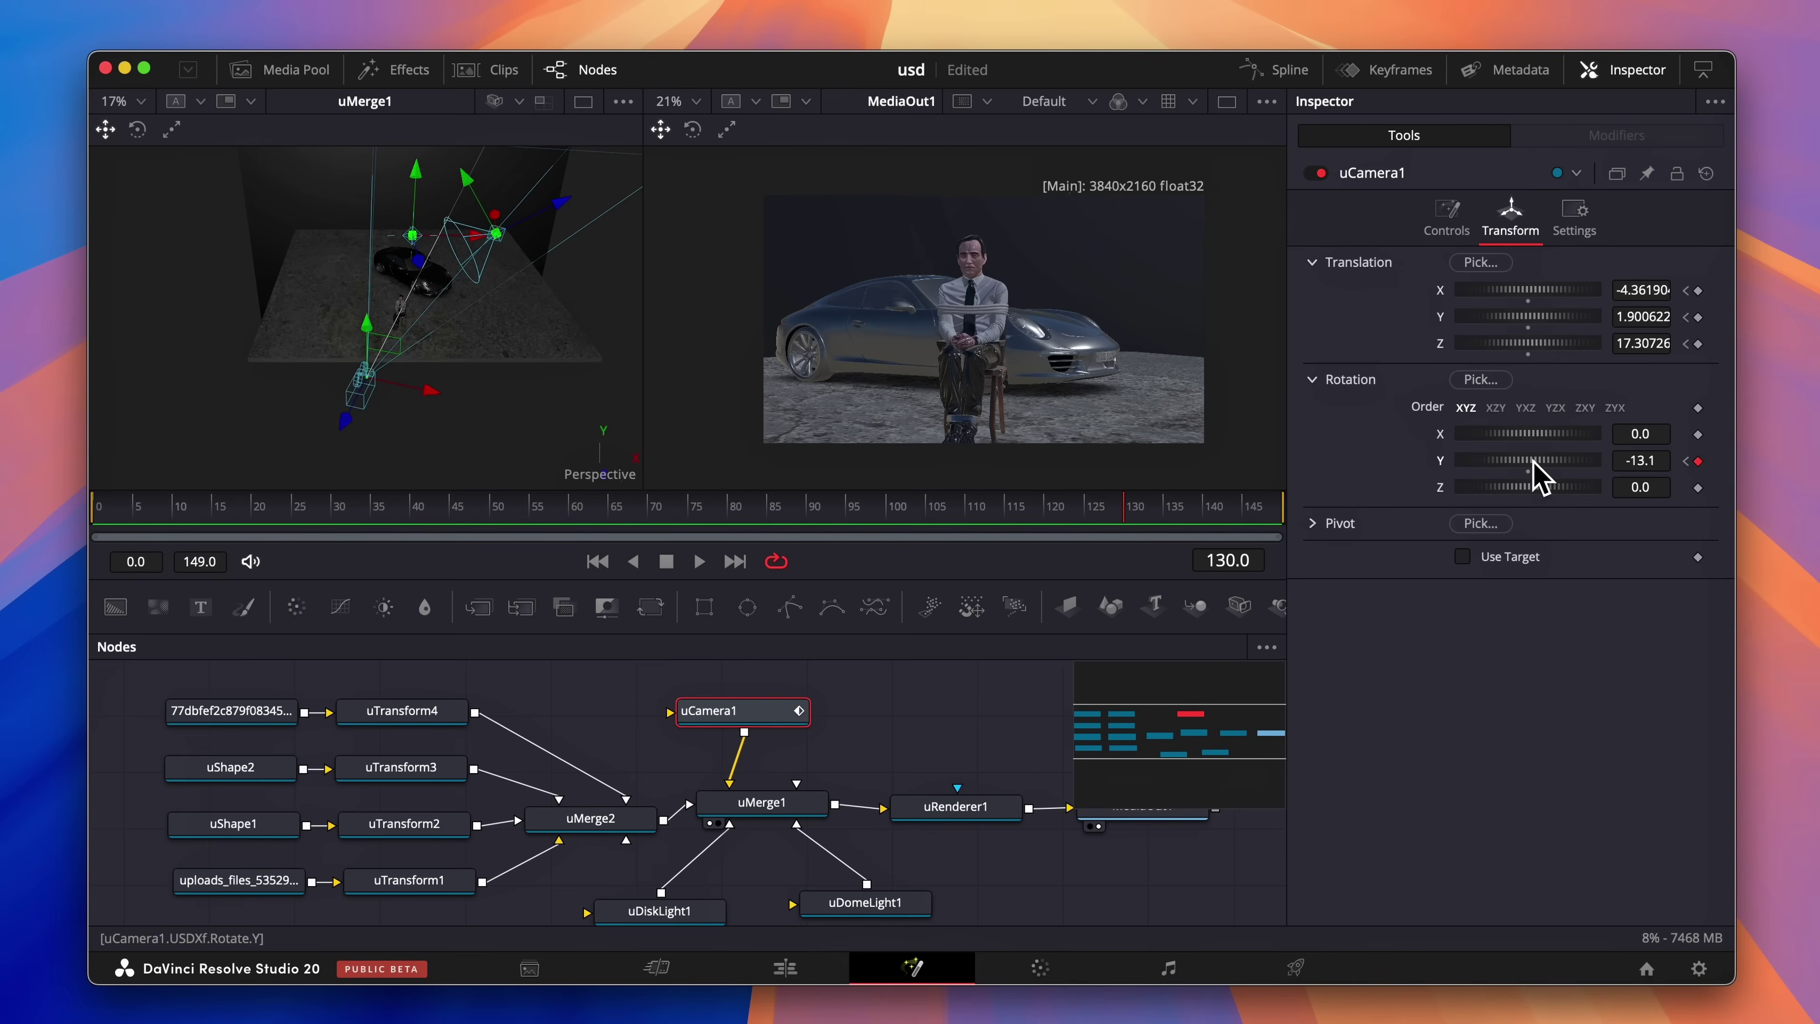
{"action": "left_click_drag", "start_coordinate": [1540, 477], "coordinate": [1562, 476]}
{"action": "left_click_drag", "start_coordinate": [447, 378], "coordinate": [605, 369]}
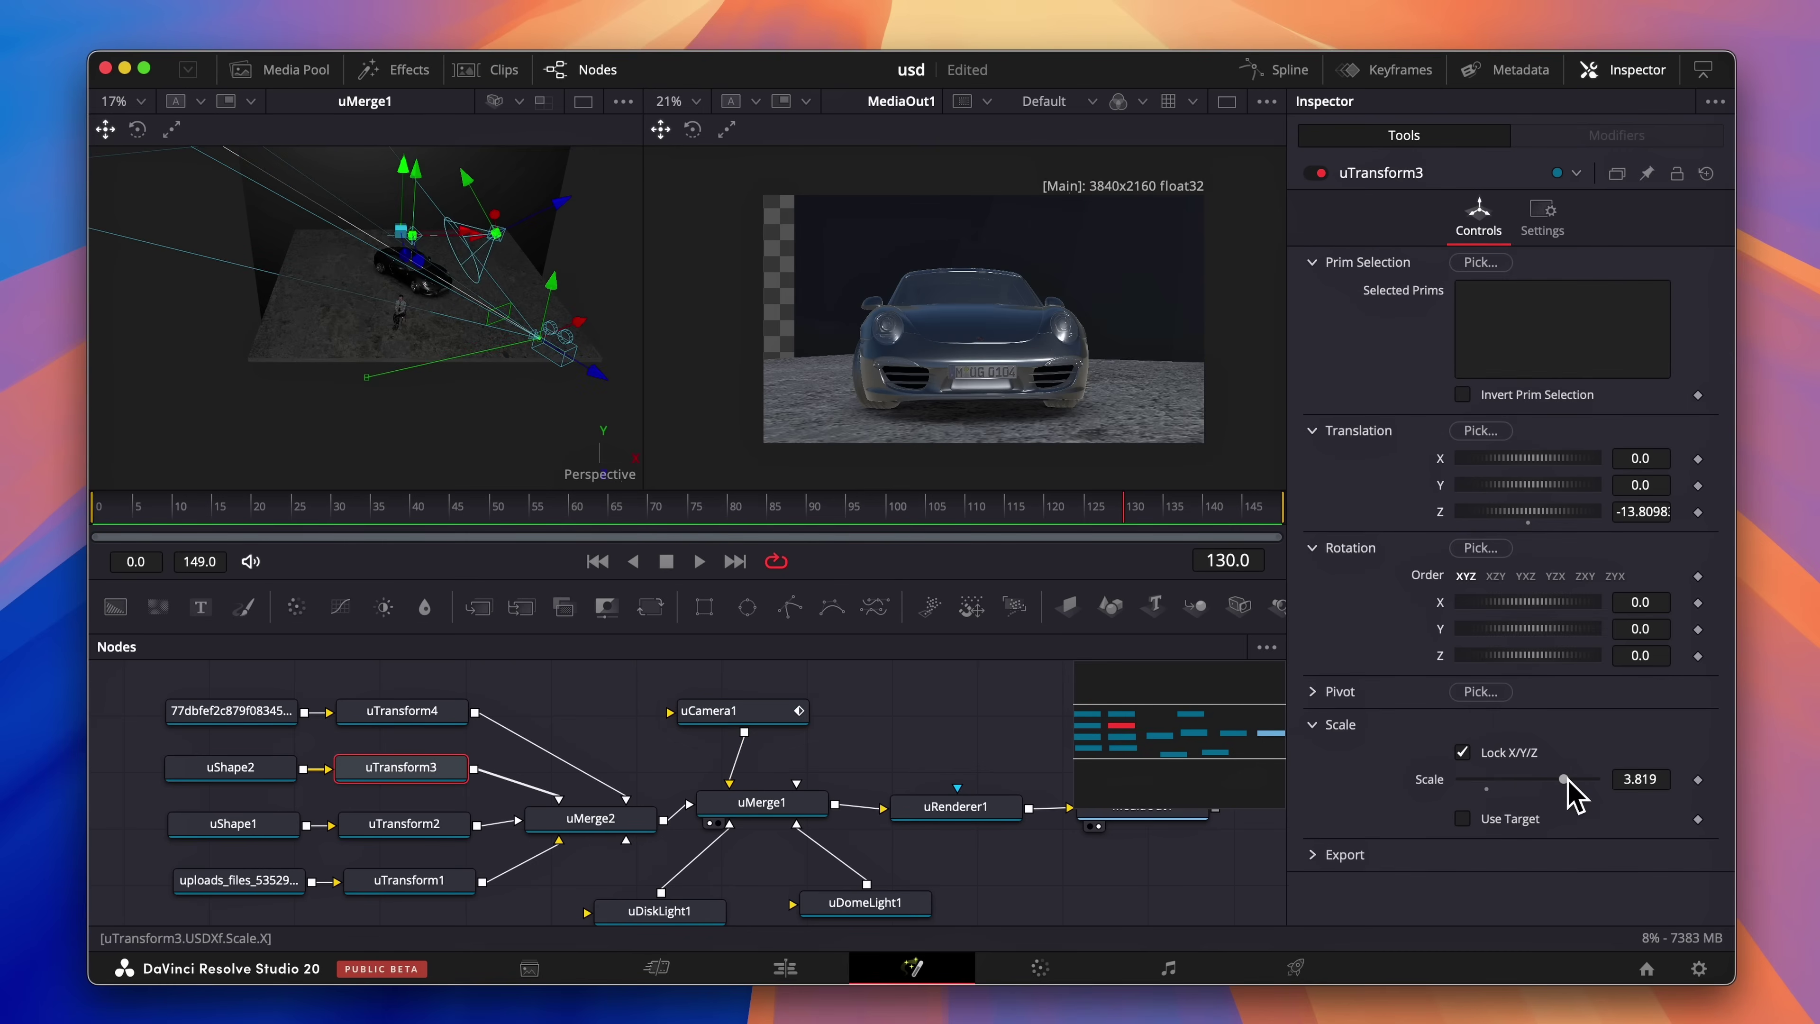
Scale the back wall to 4.567 in uTransform3 so it fills the background, and scrub the camera move to check it
{"action": "left_click_drag", "start_coordinate": [1565, 779], "coordinate": [1585, 781]}
{"action": "left_click", "coordinate": [1032, 516]}
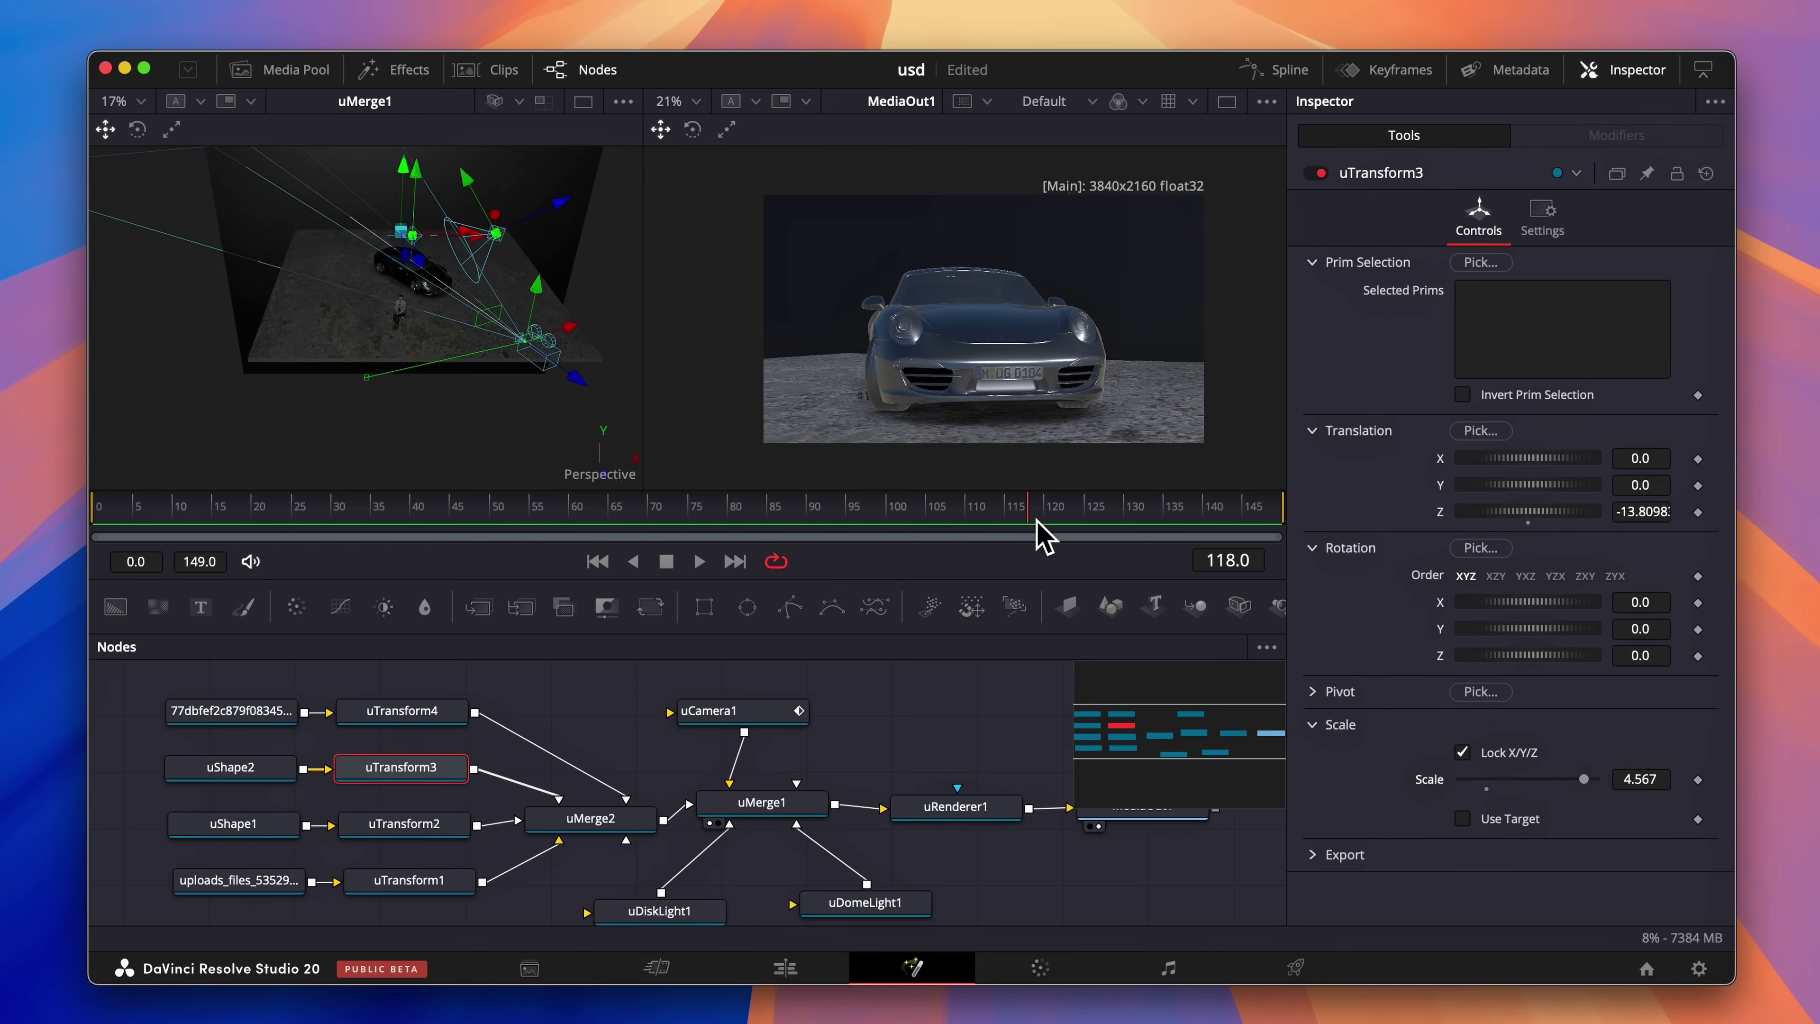
{"action": "left_click_drag", "start_coordinate": [1042, 537], "coordinate": [315, 532]}
Show all of uCamera1's animation curves in the Spline editor, fit them, and smooth all their keyframes
{"action": "left_click", "coordinate": [1289, 70]}
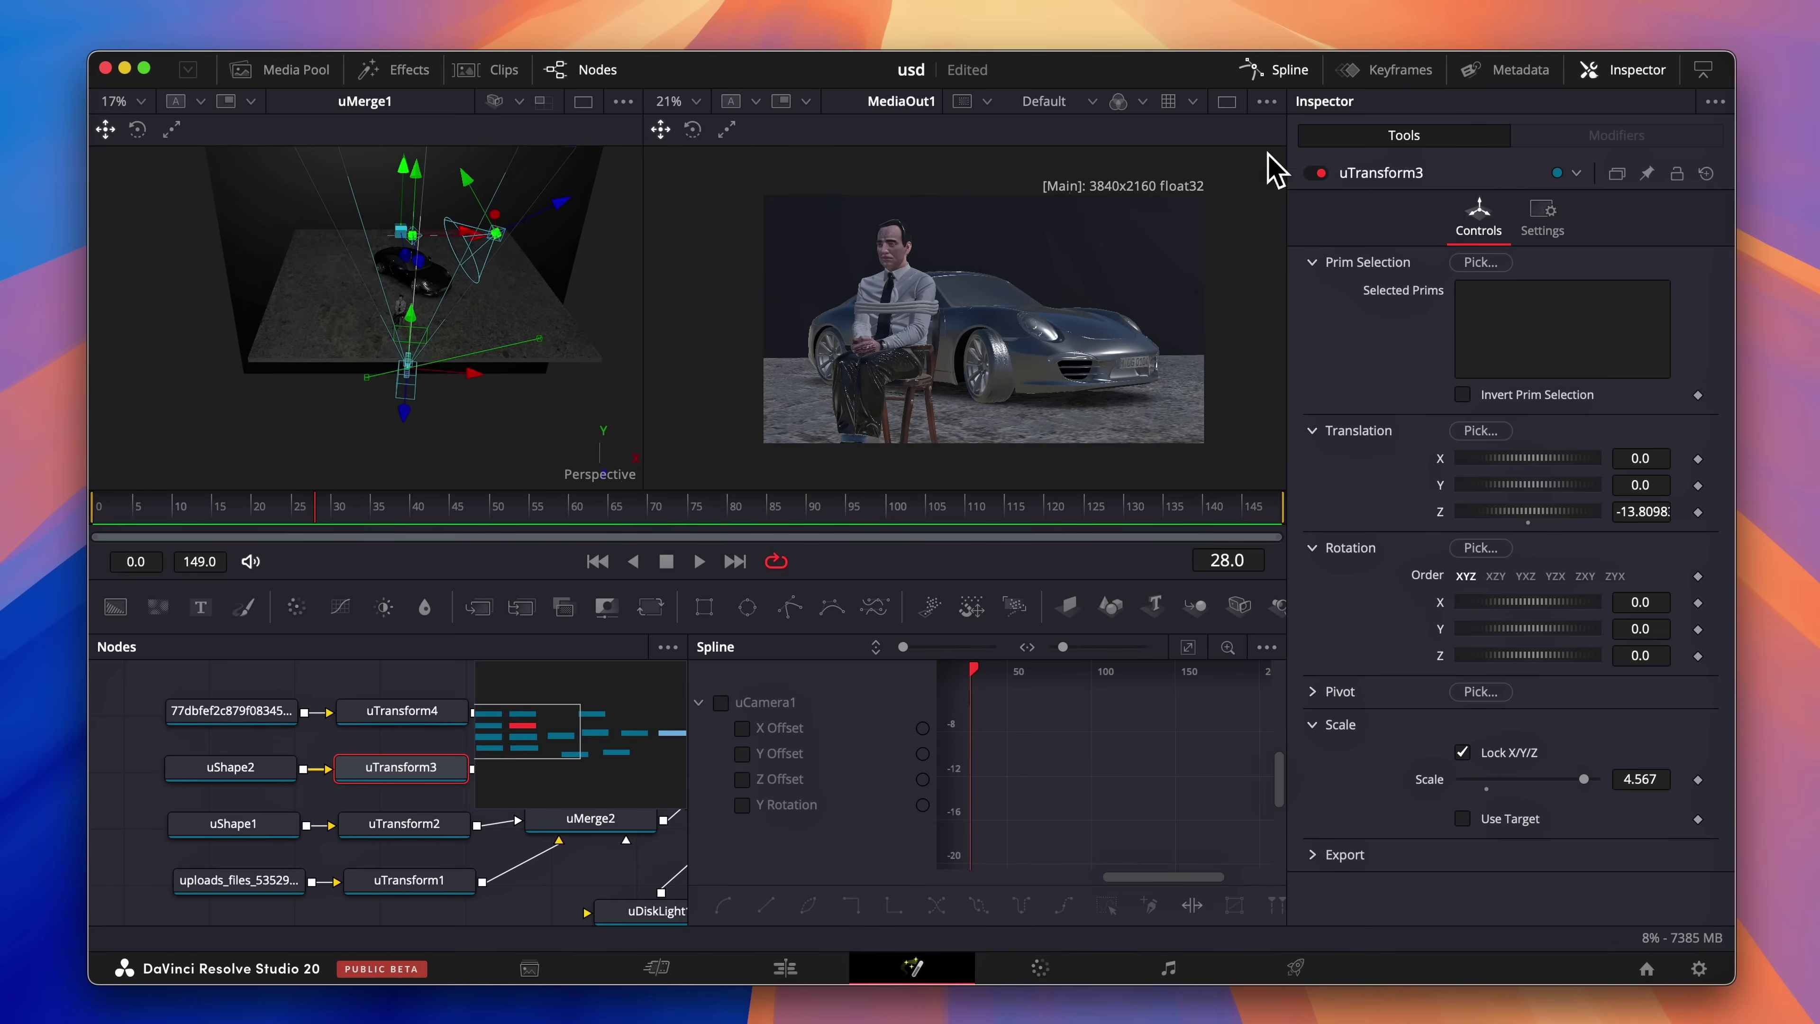
{"action": "left_click", "coordinate": [722, 703]}
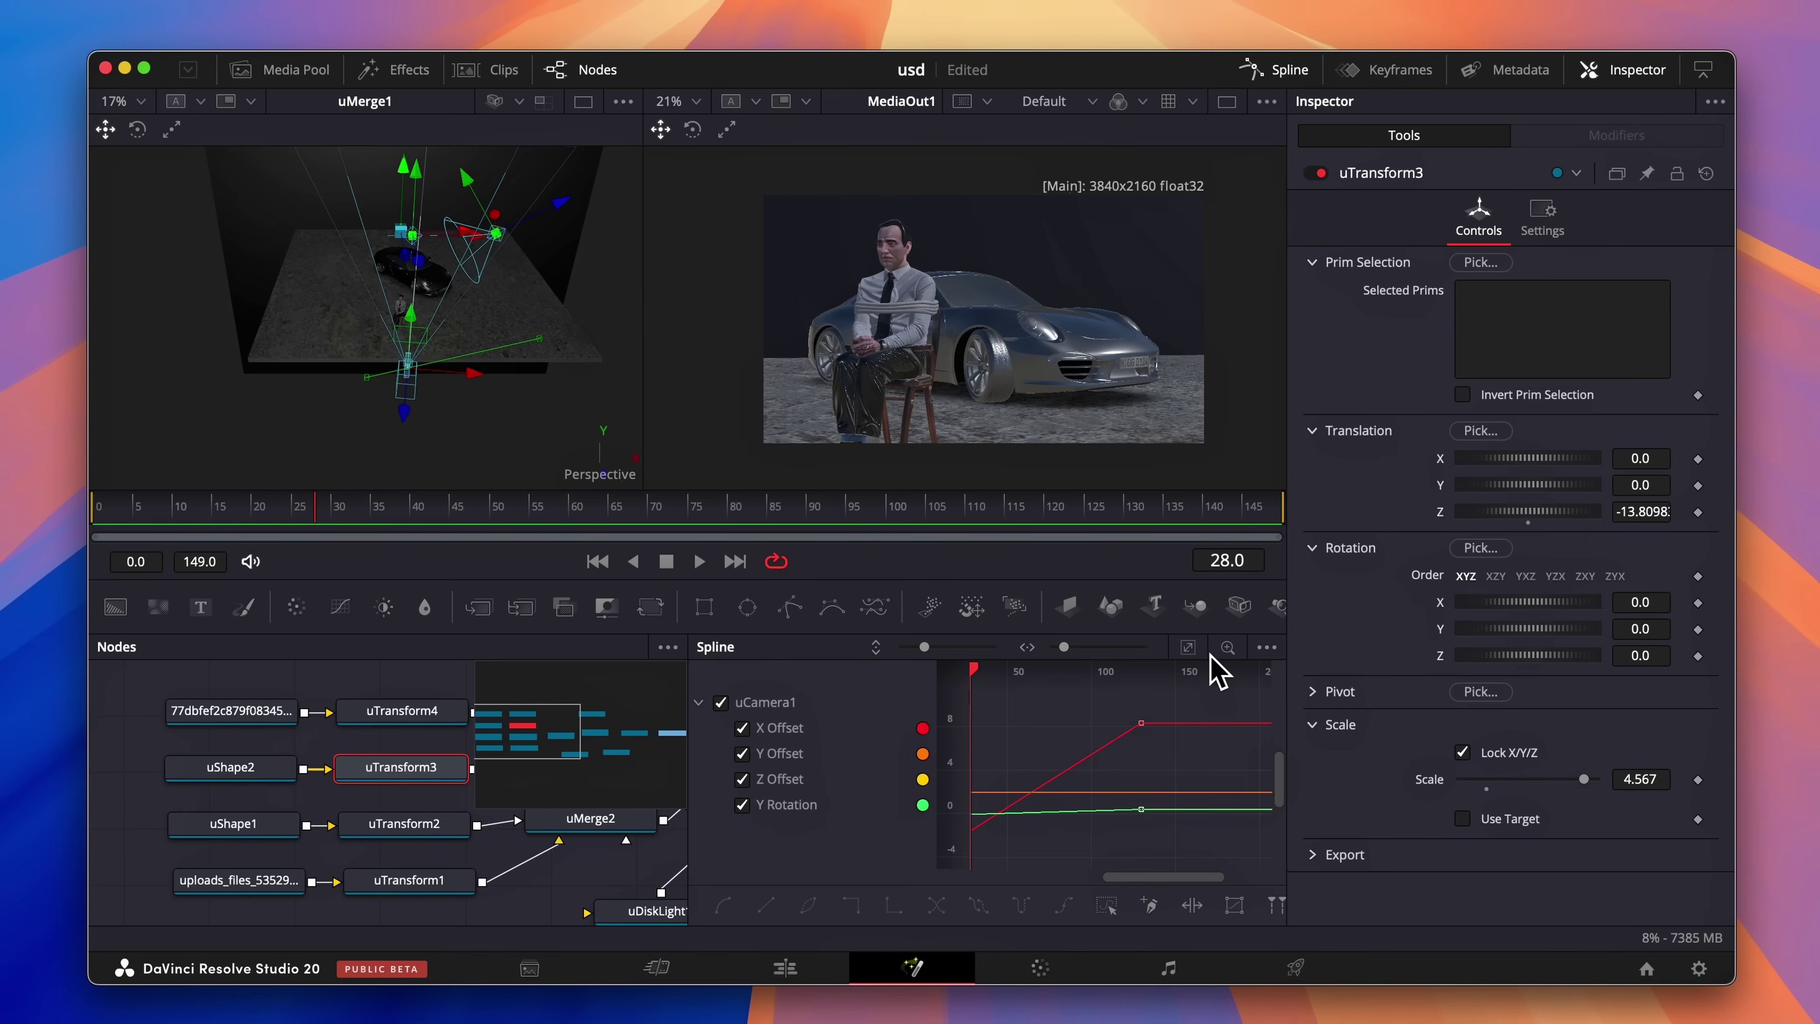
{"action": "left_click", "coordinate": [1191, 649]}
{"action": "left_click_drag", "start_coordinate": [1241, 696], "coordinate": [1005, 875]}
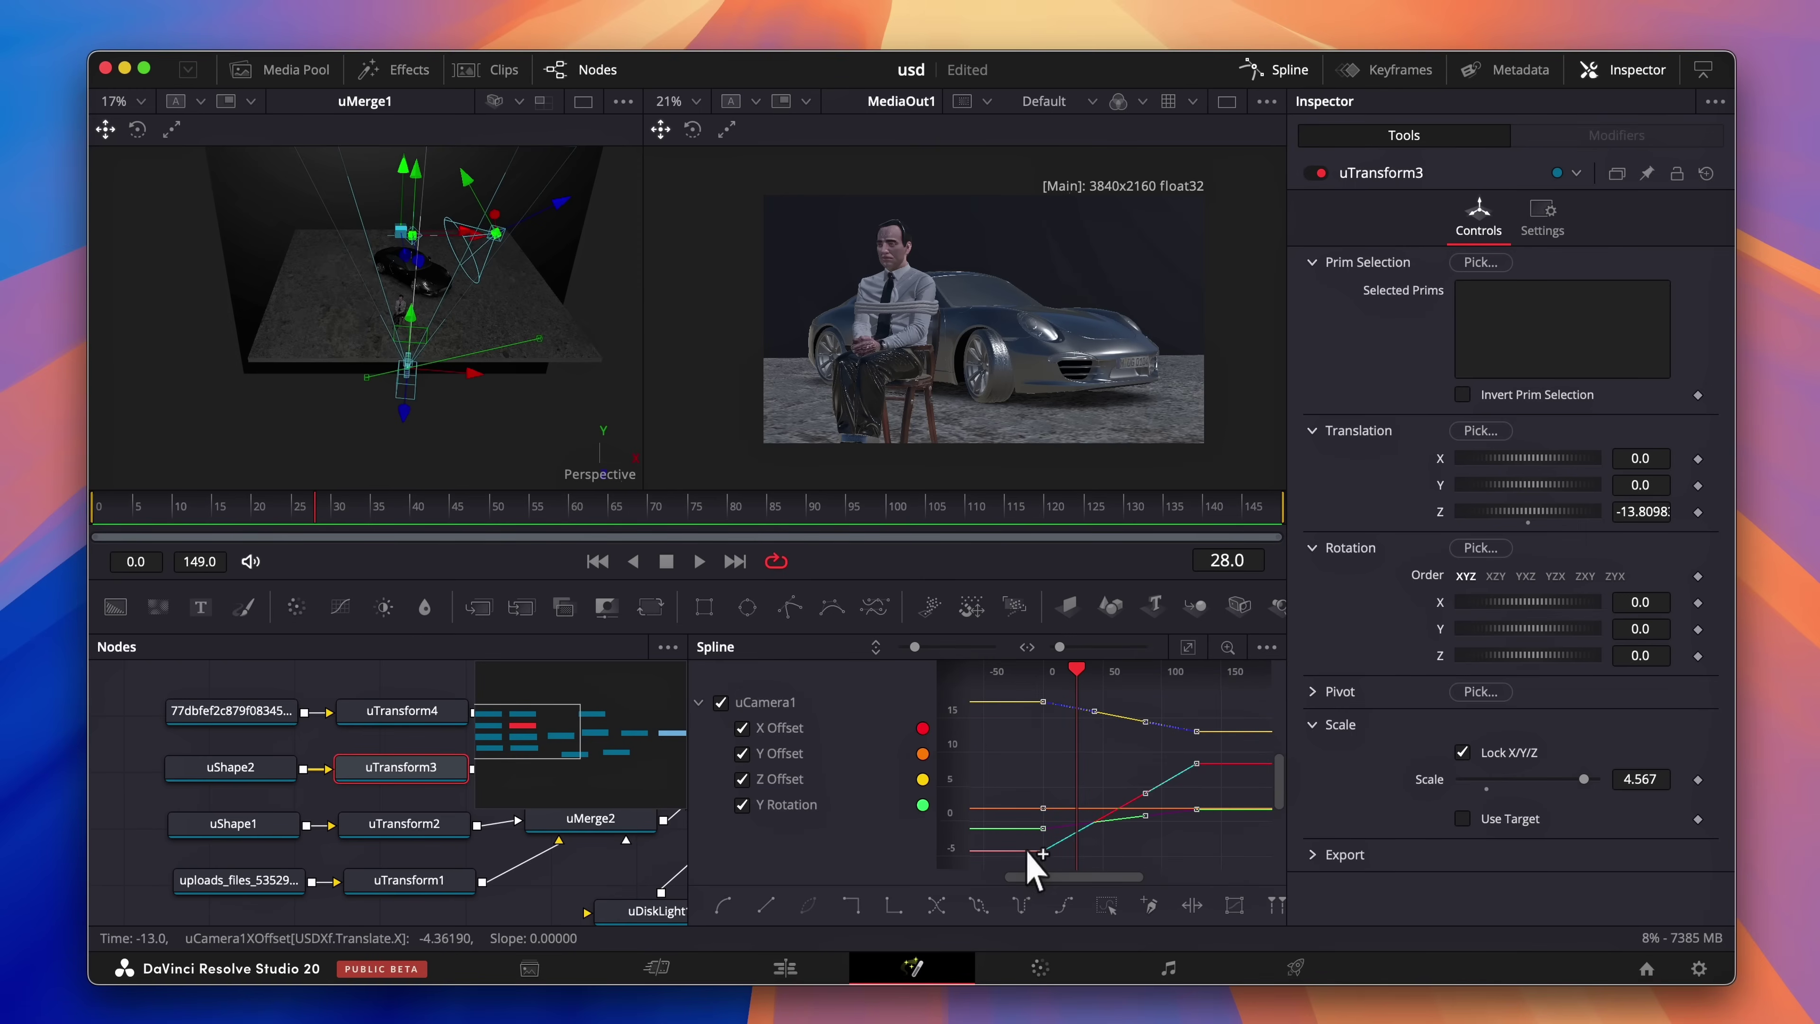
{"action": "key", "text": "shift+s"}
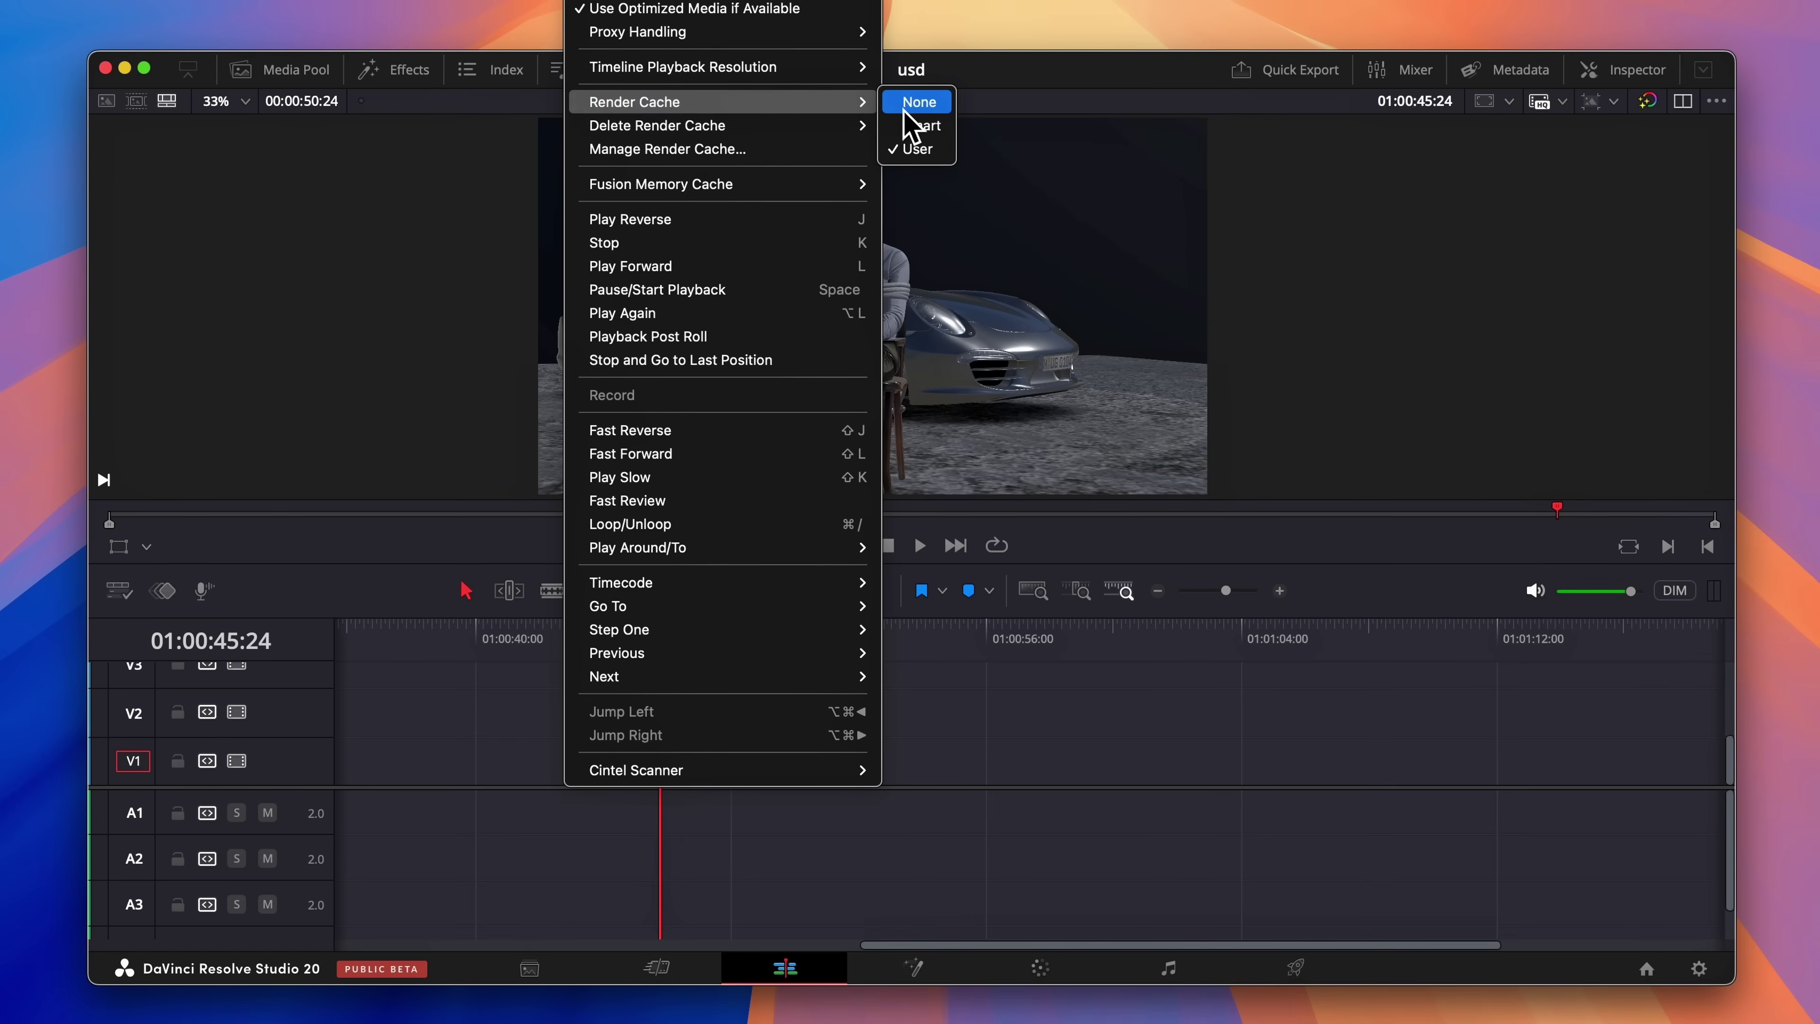
On the Edit page, add an adjustment clip on V2 above the Fusion composition, matching its length
{"action": "left_click", "coordinate": [981, 696]}
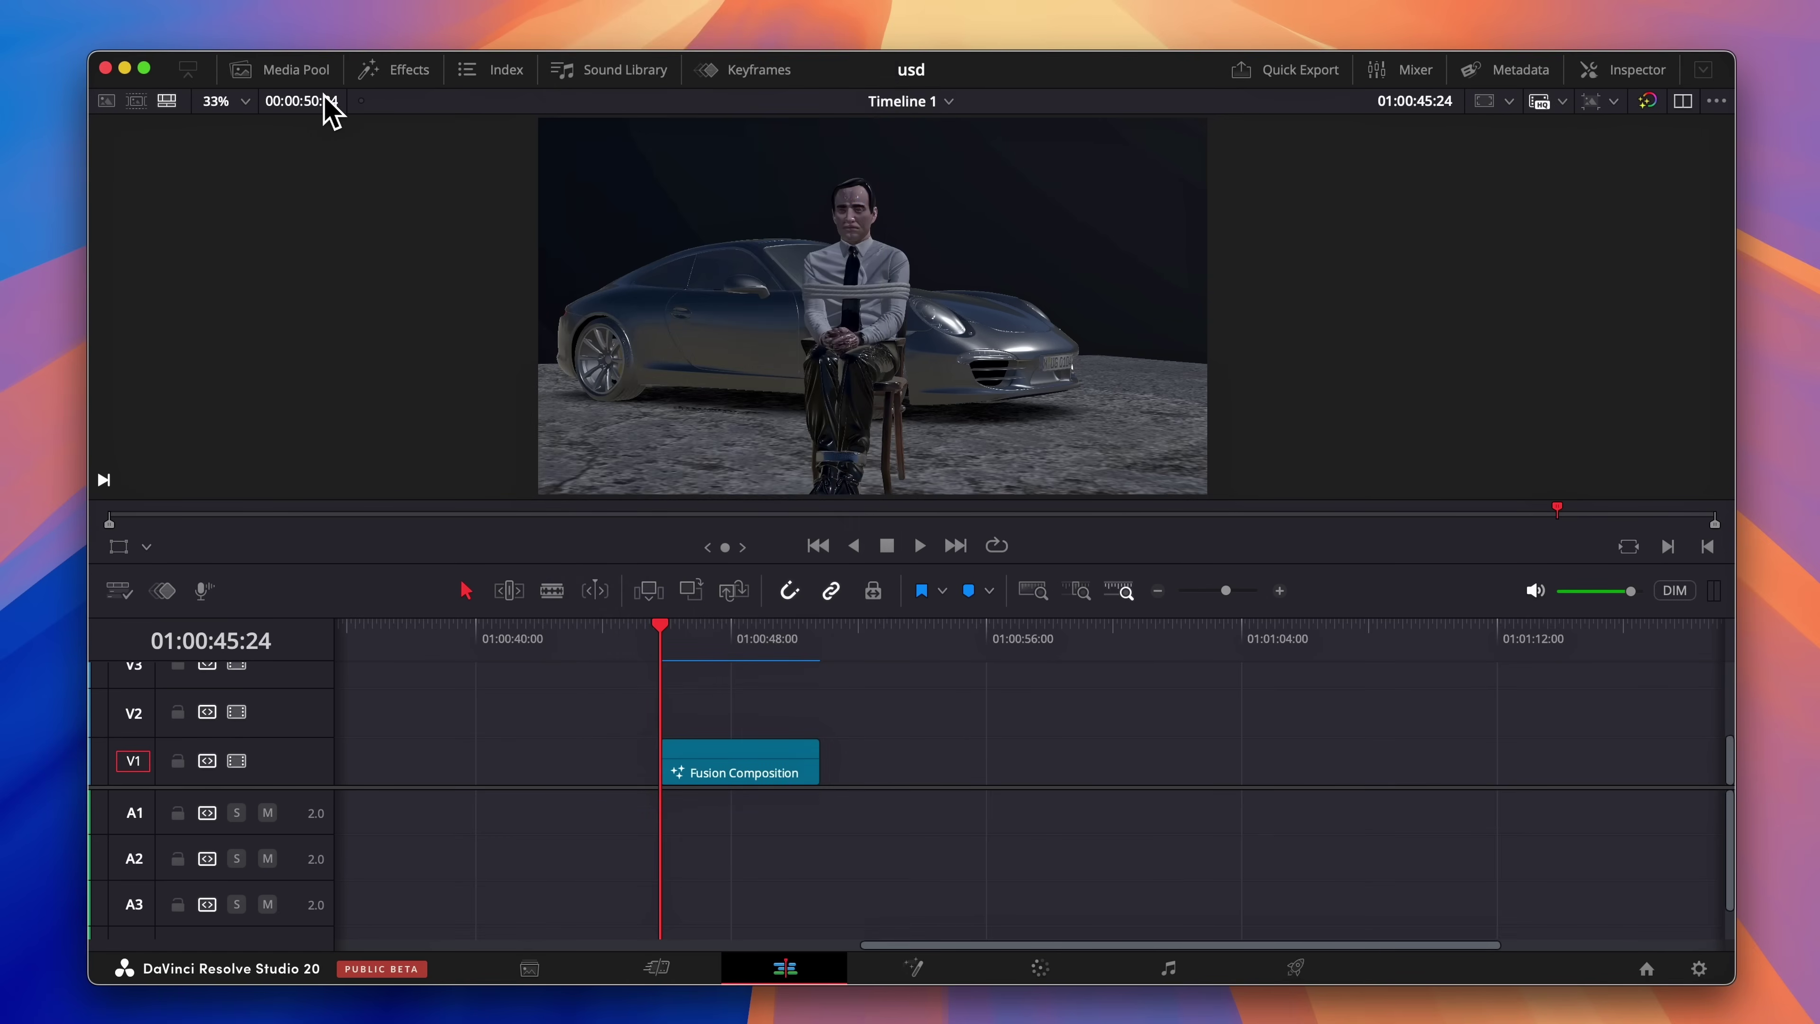
{"action": "left_click", "coordinate": [412, 76]}
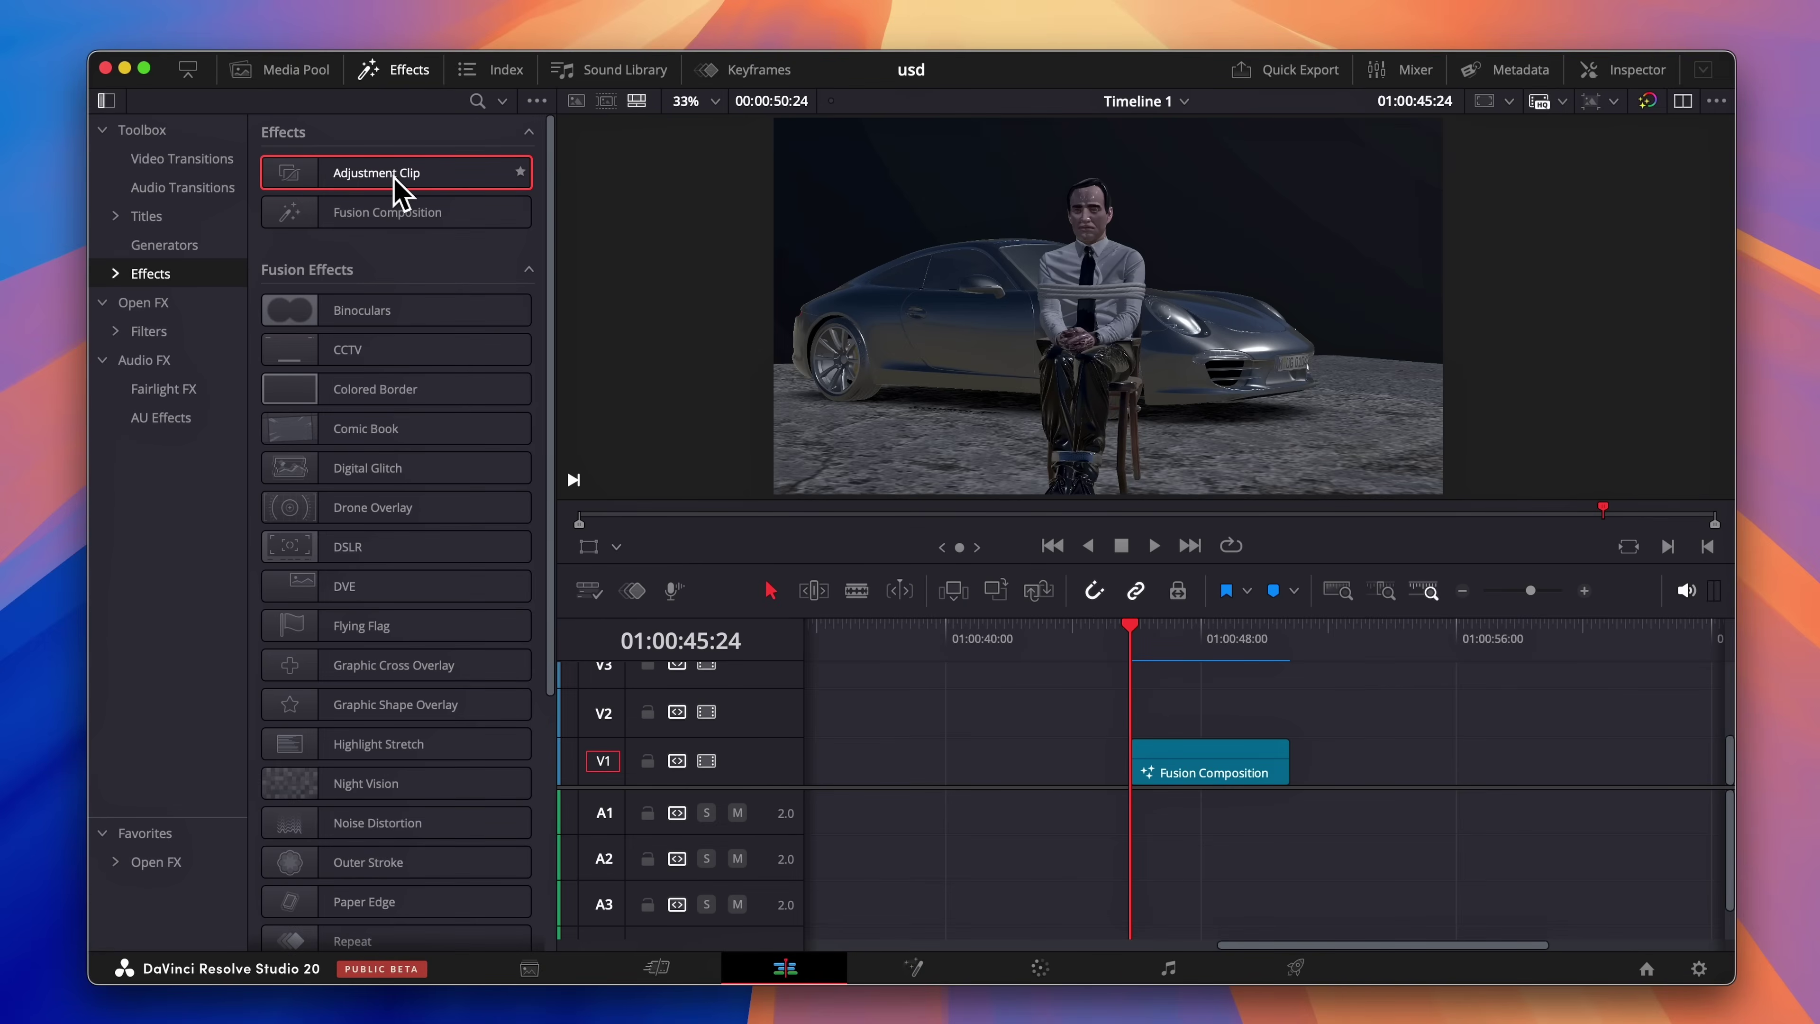
{"action": "left_click_drag", "start_coordinate": [395, 181], "coordinate": [1212, 733]}
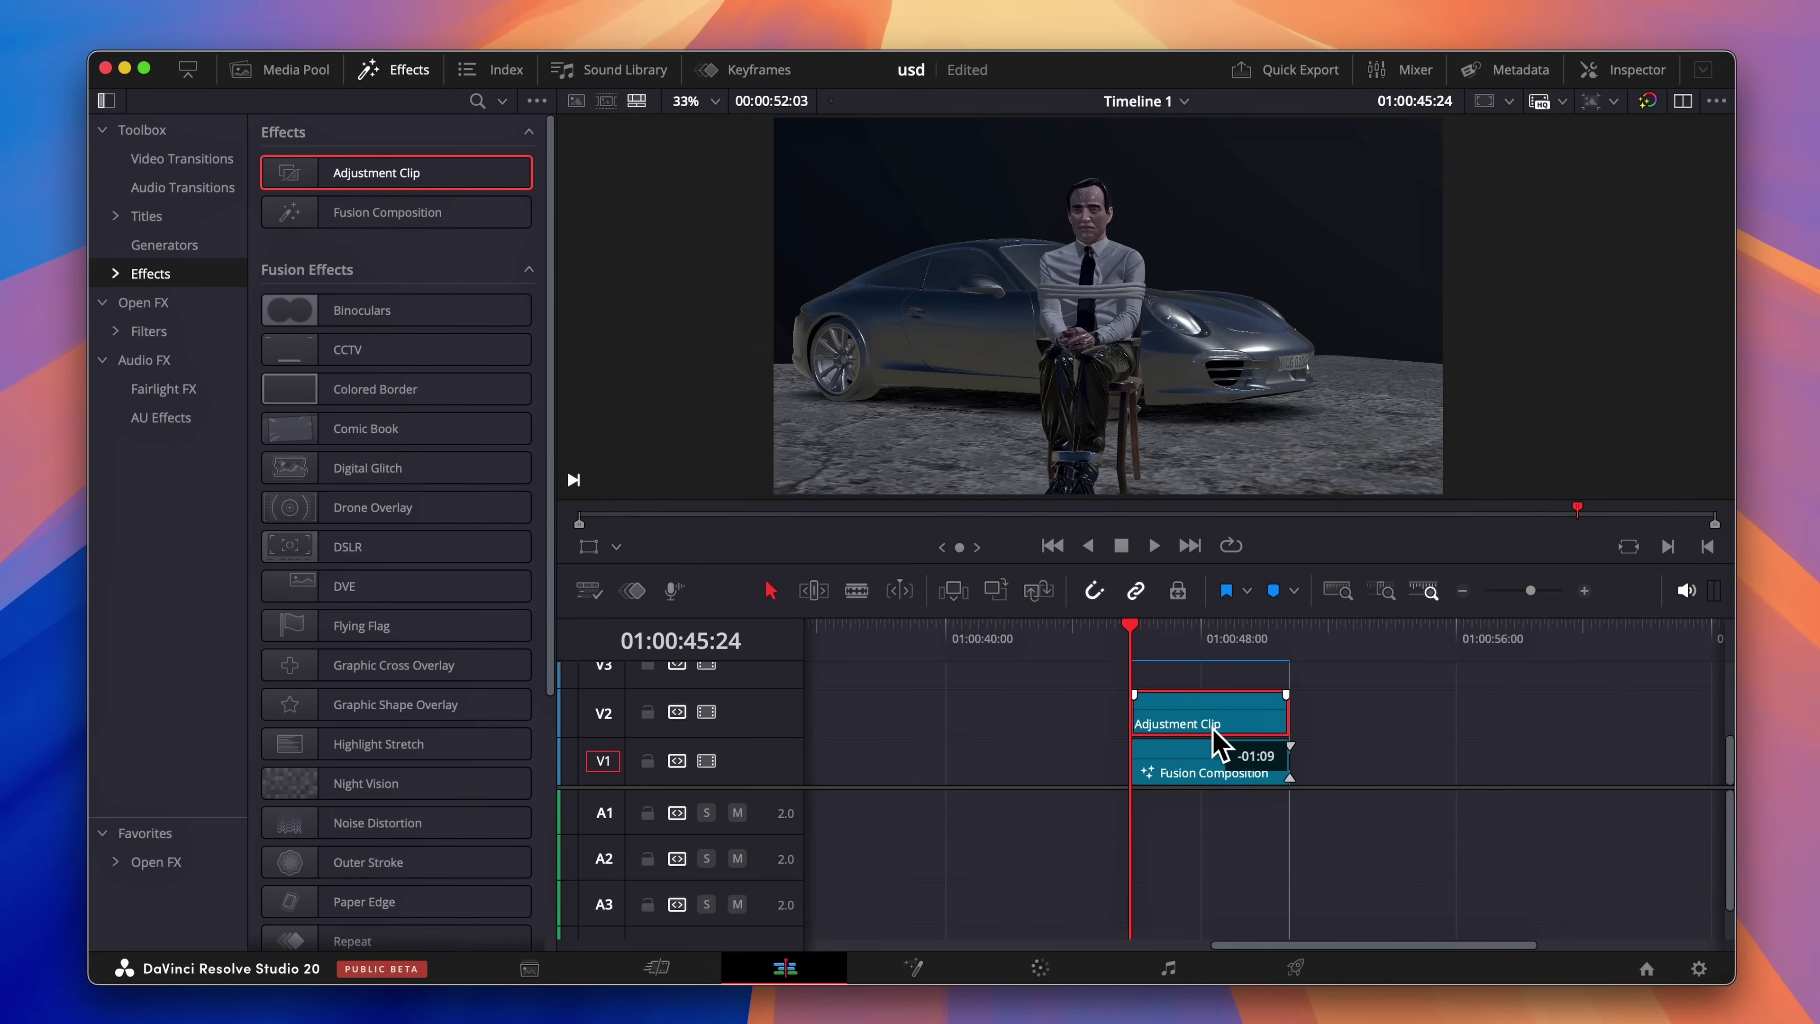
{"action": "left_click", "coordinate": [406, 71]}
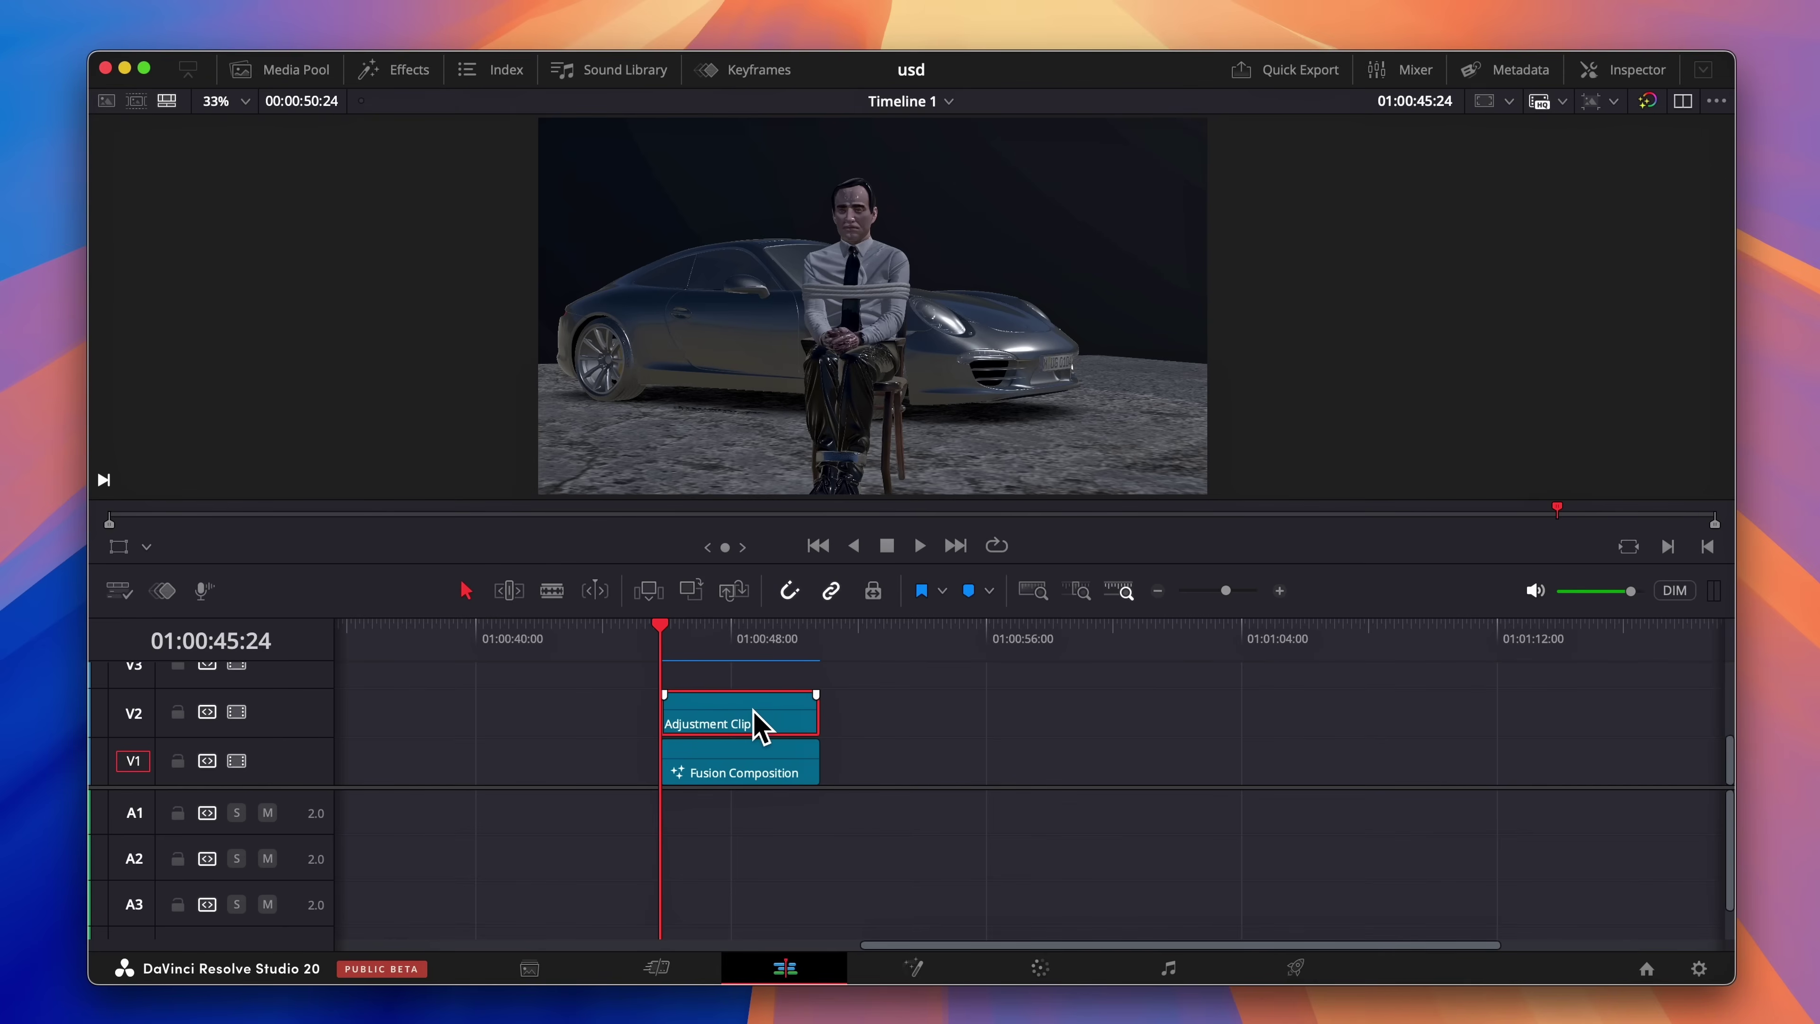
Apply a Vignette to the adjustment clip with size 0.620 and softness 0.736
{"action": "left_click", "coordinate": [1041, 969]}
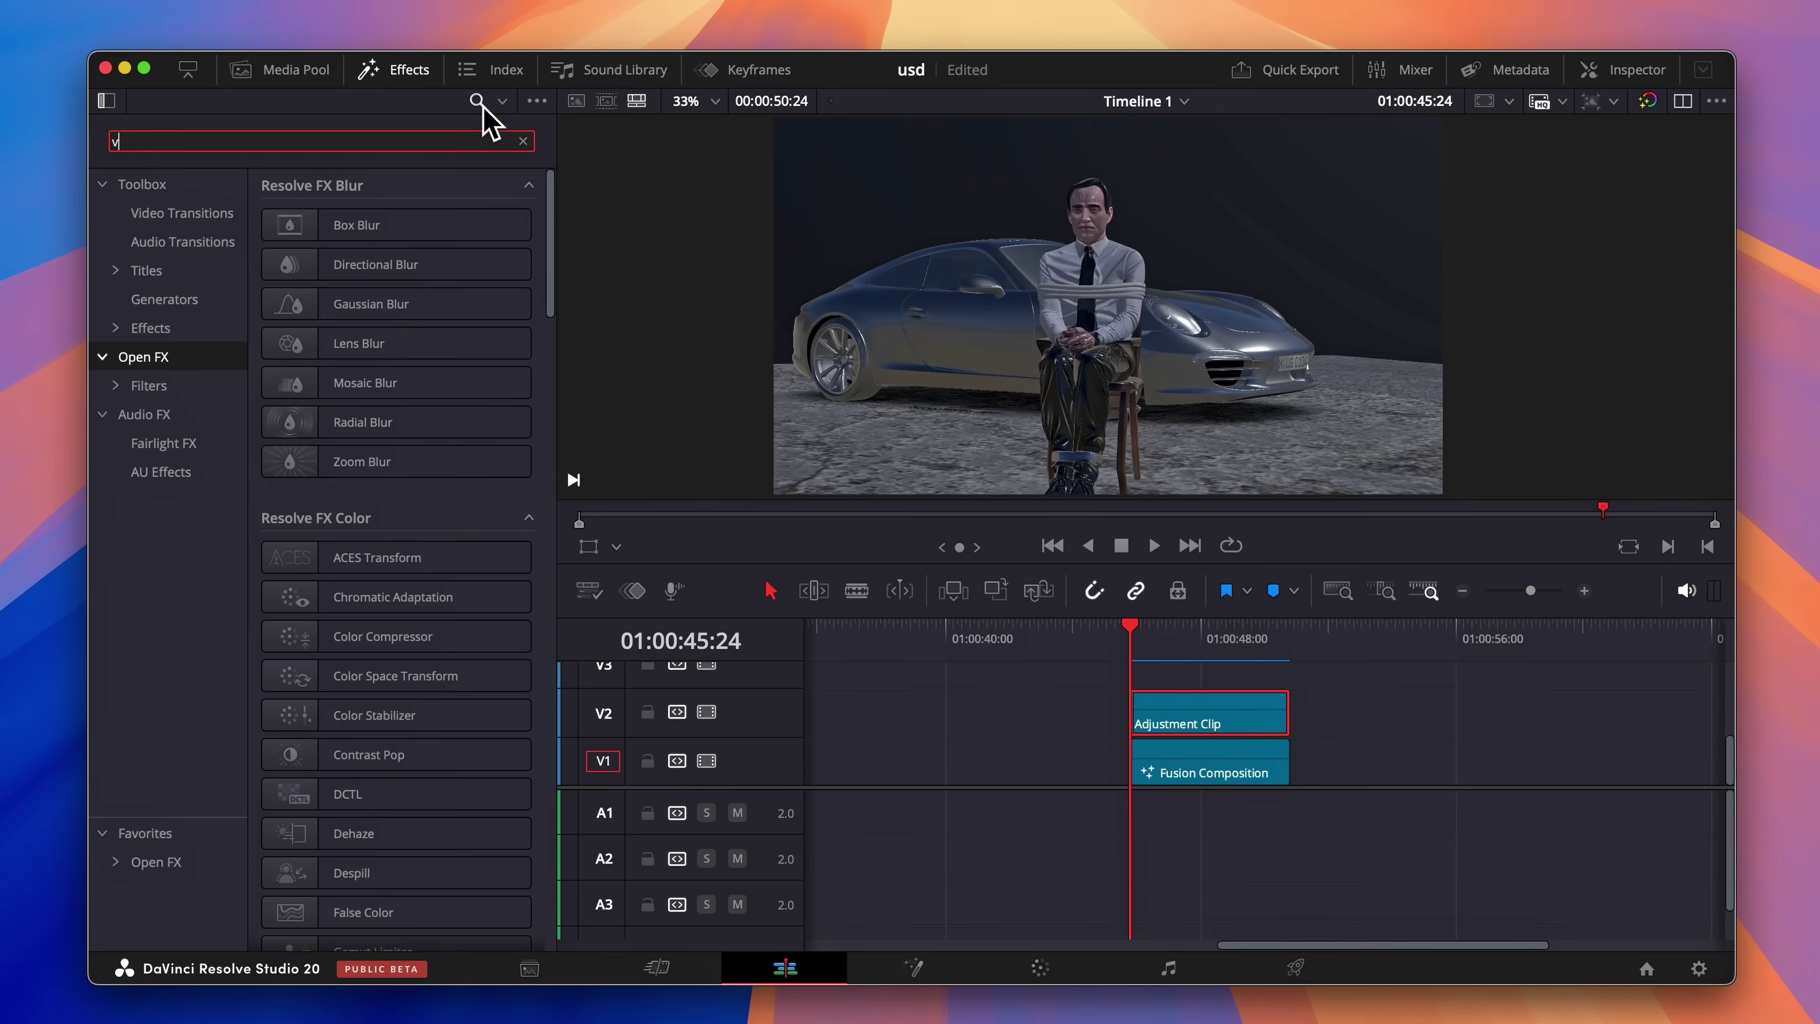
{"action": "type", "text": "i"}
{"action": "left_click_drag", "start_coordinate": [407, 229], "coordinate": [1218, 711]}
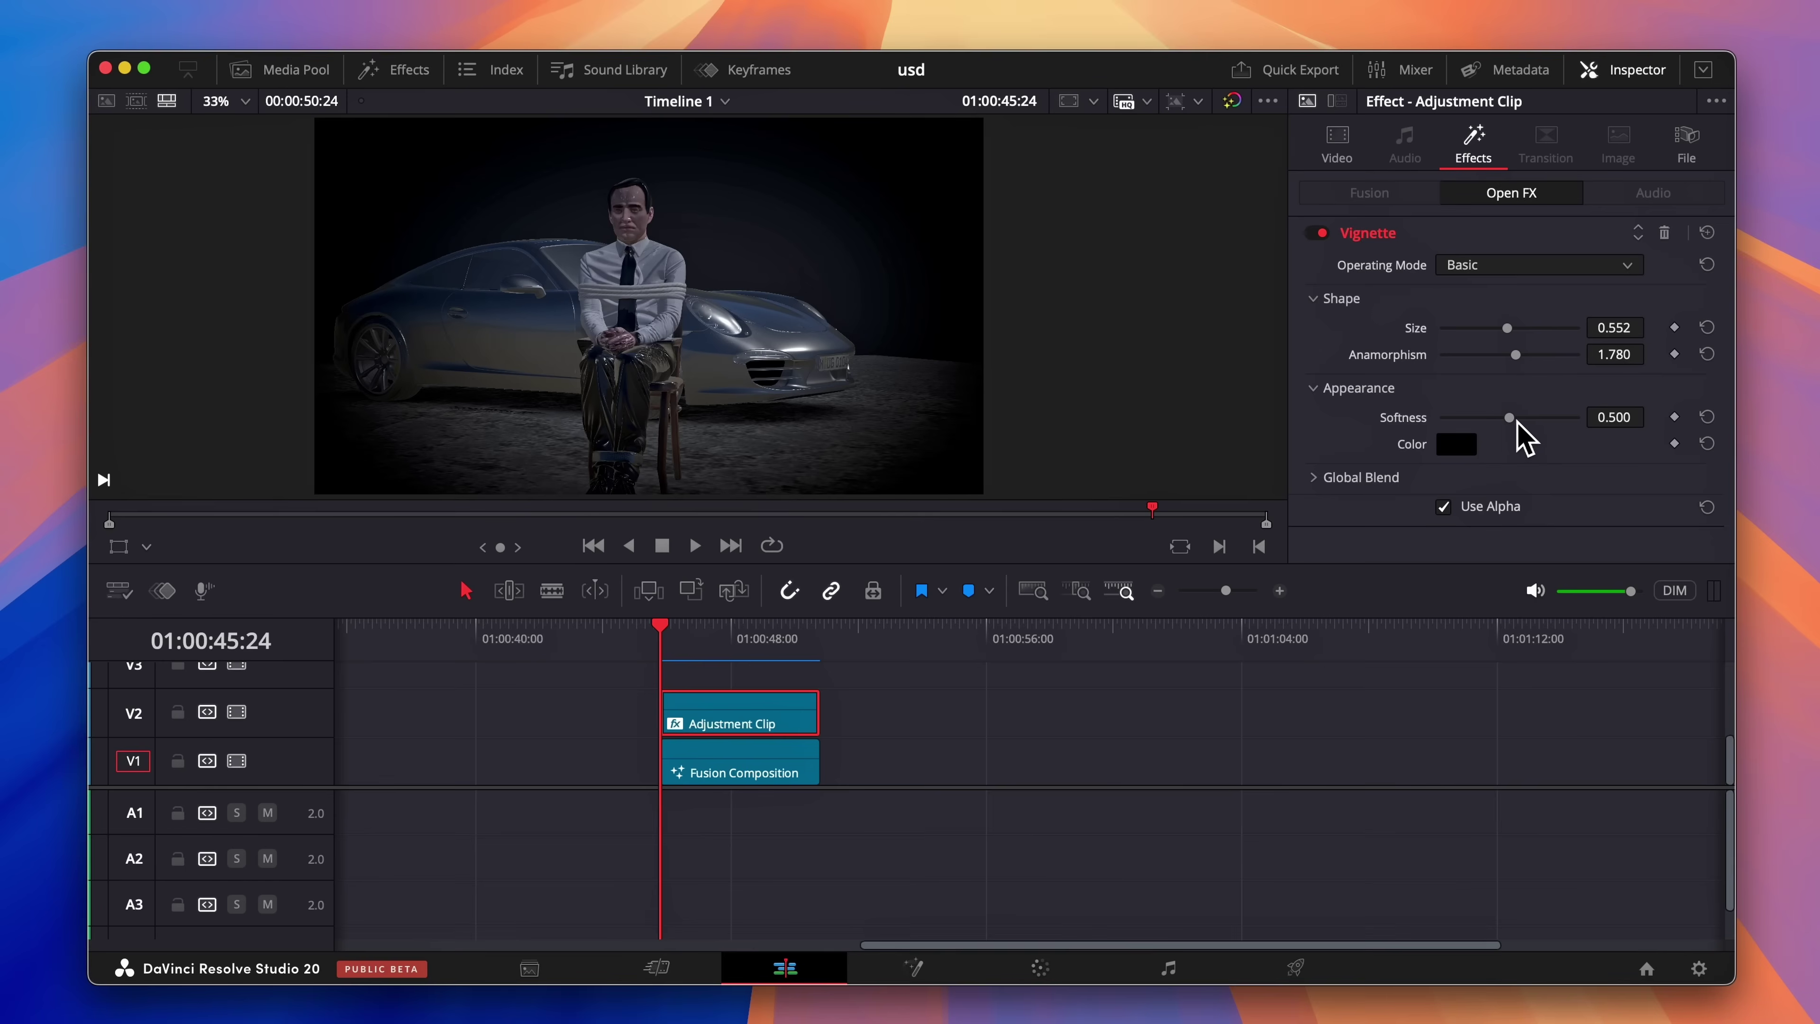
{"action": "left_click_drag", "start_coordinate": [1512, 417], "coordinate": [1547, 426]}
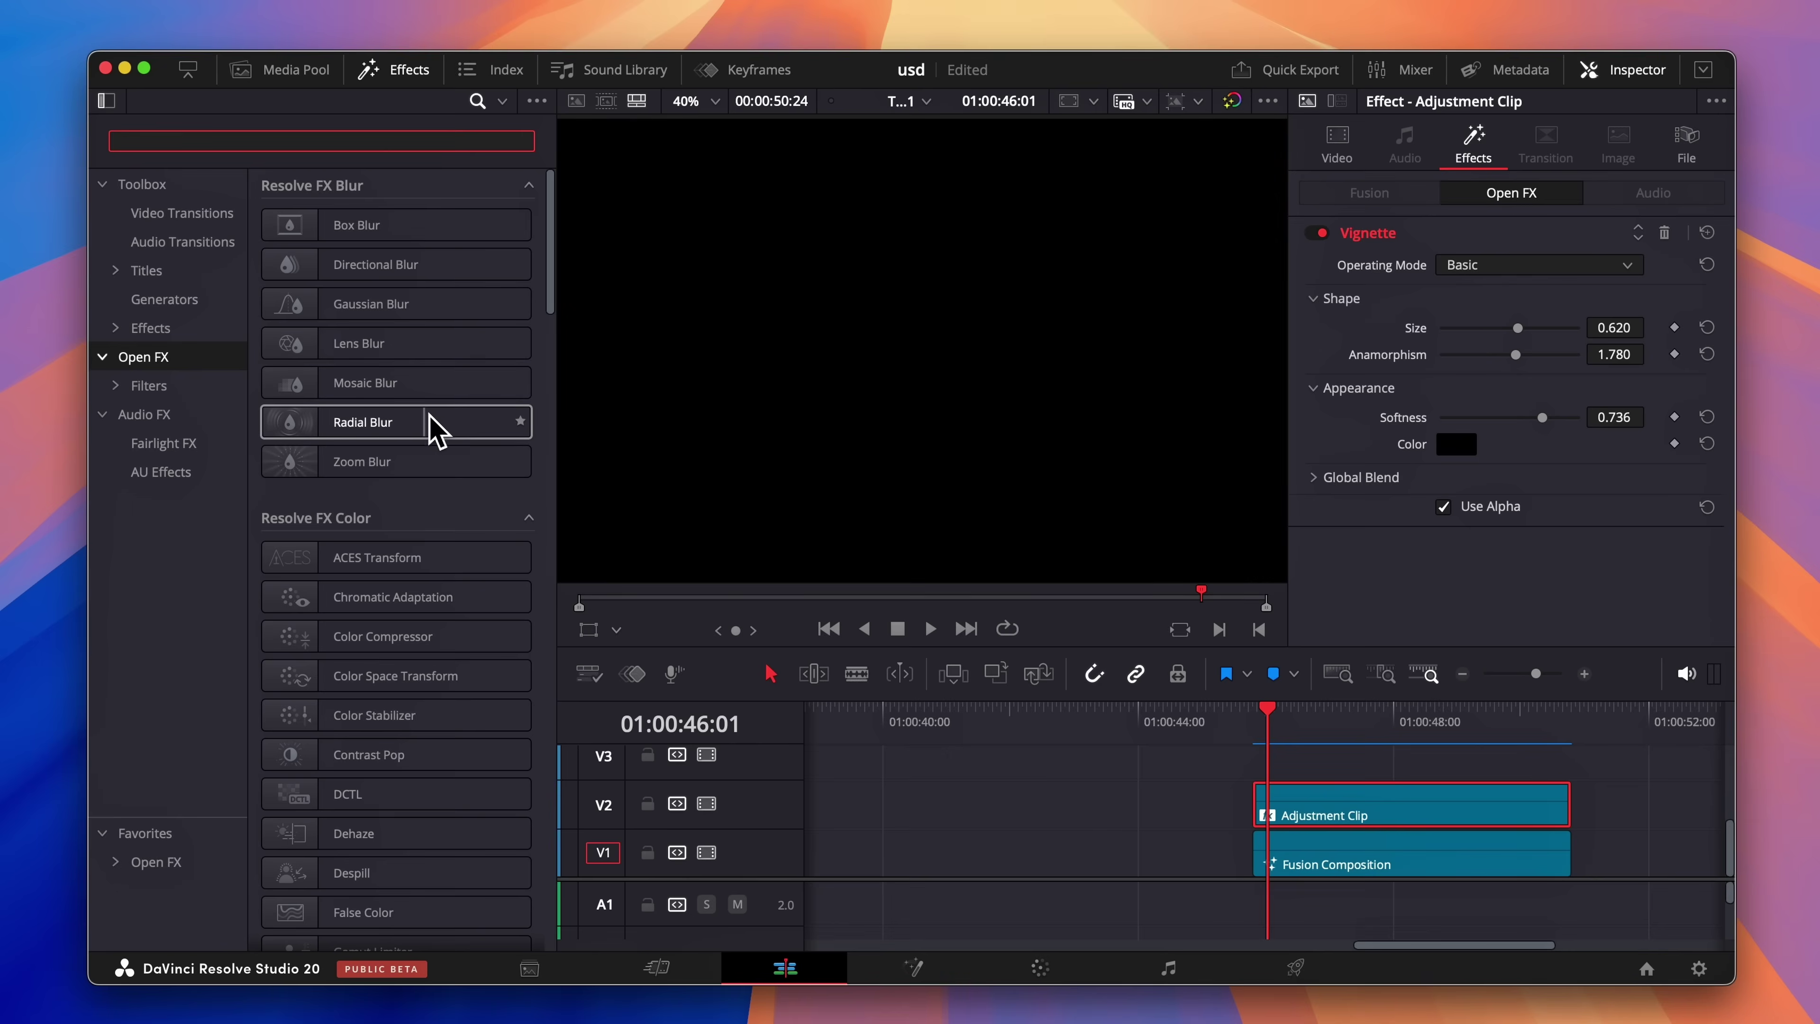
Add Radial Blur and Edge Detect to the adjustment clip, and increase the Edge Detect blur
{"action": "left_click_drag", "start_coordinate": [430, 429], "coordinate": [1372, 817]}
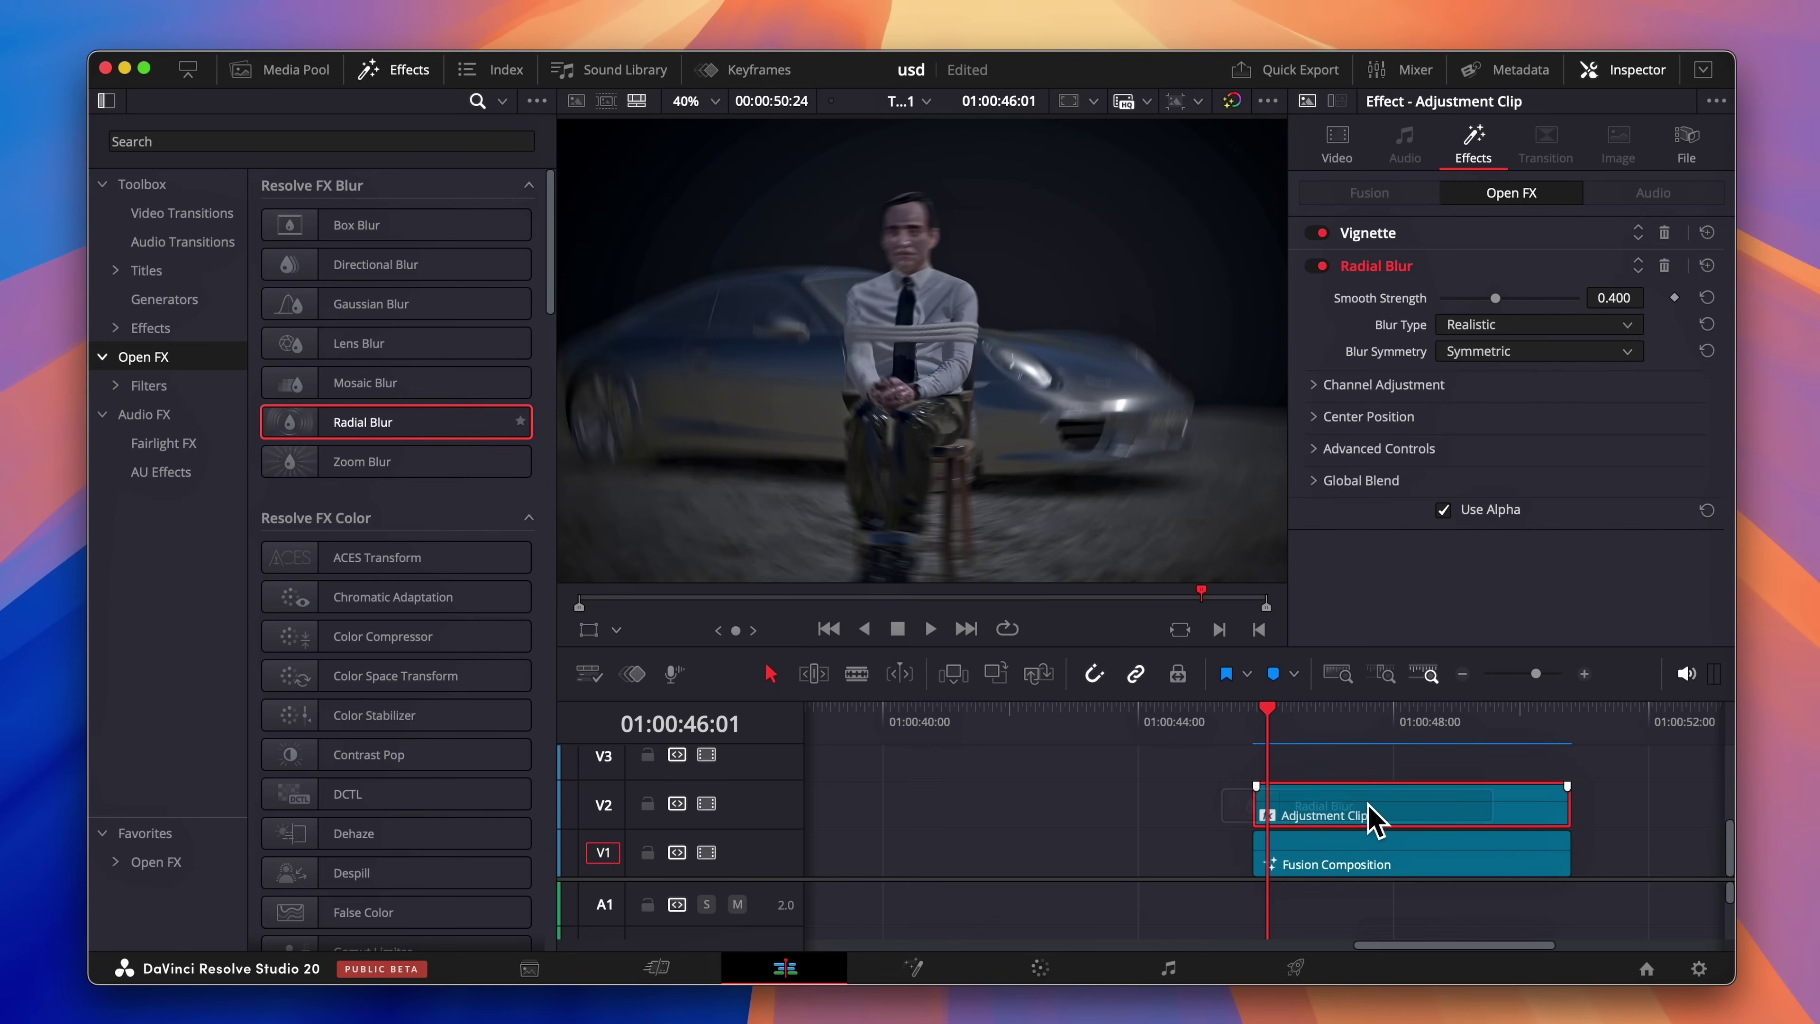
{"action": "left_click_drag", "start_coordinate": [394, 314], "coordinate": [1354, 806]}
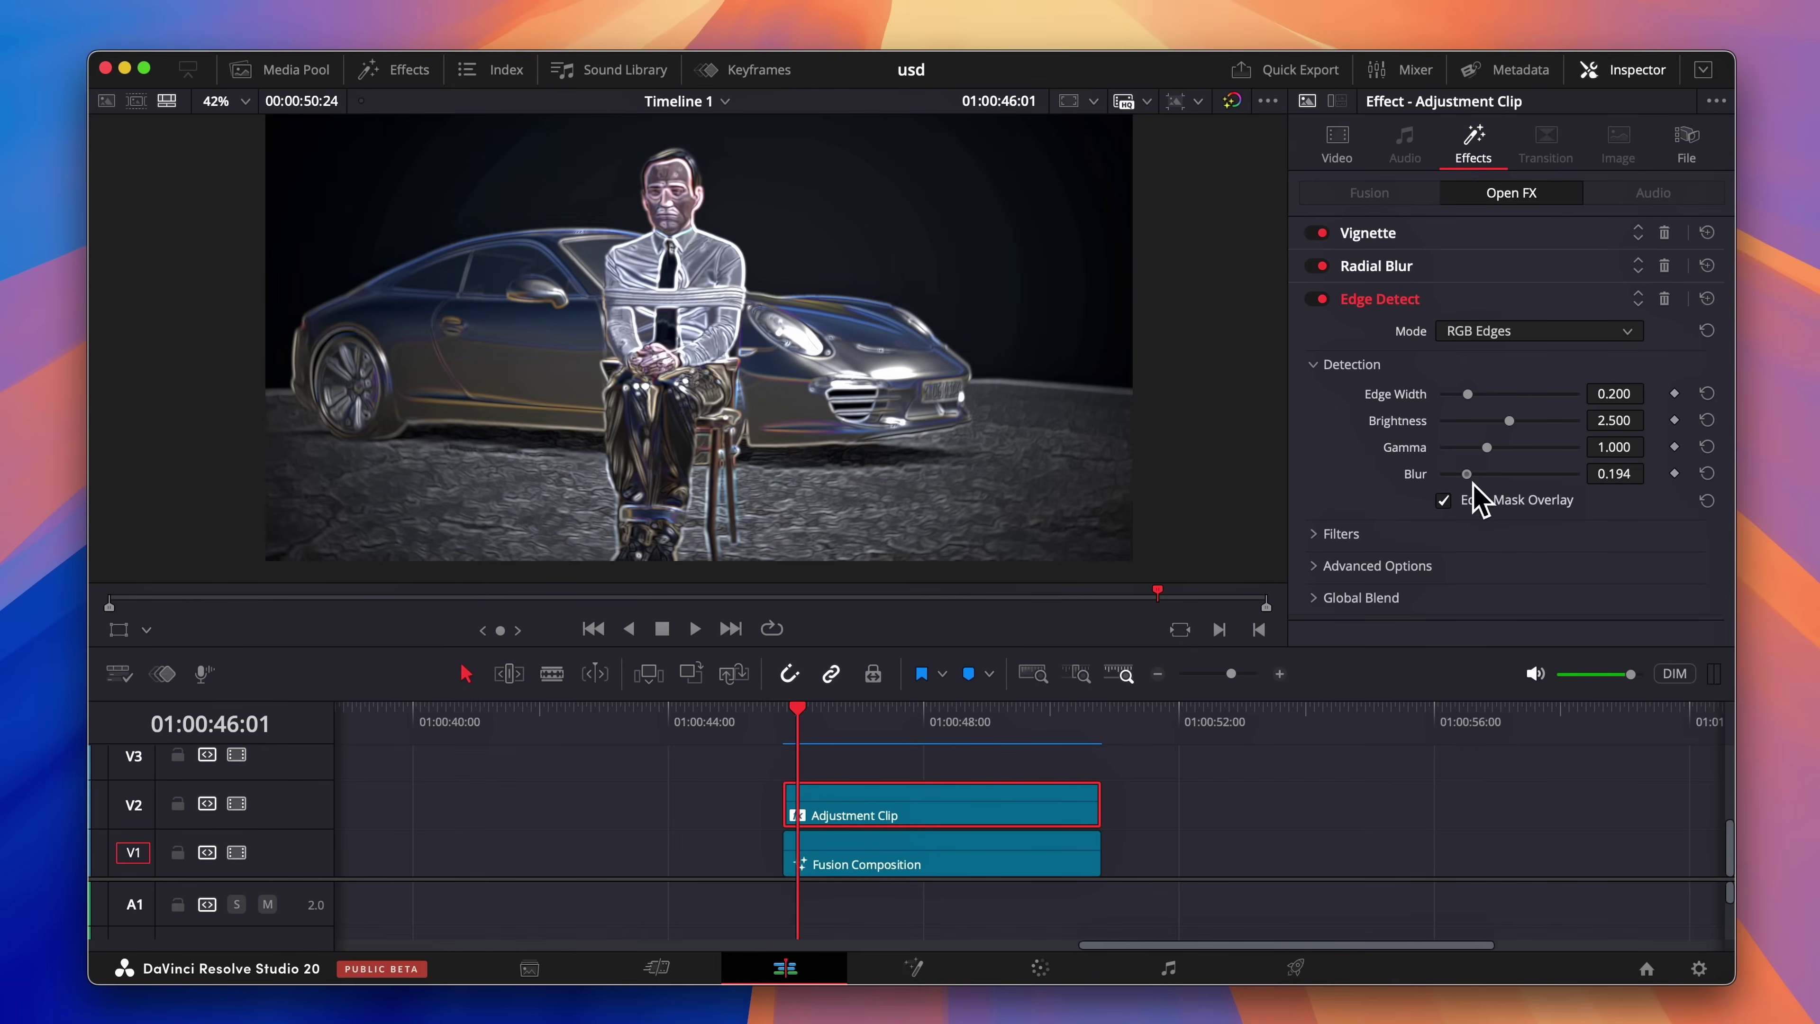
{"action": "left_click_drag", "start_coordinate": [1473, 484], "coordinate": [1504, 486]}
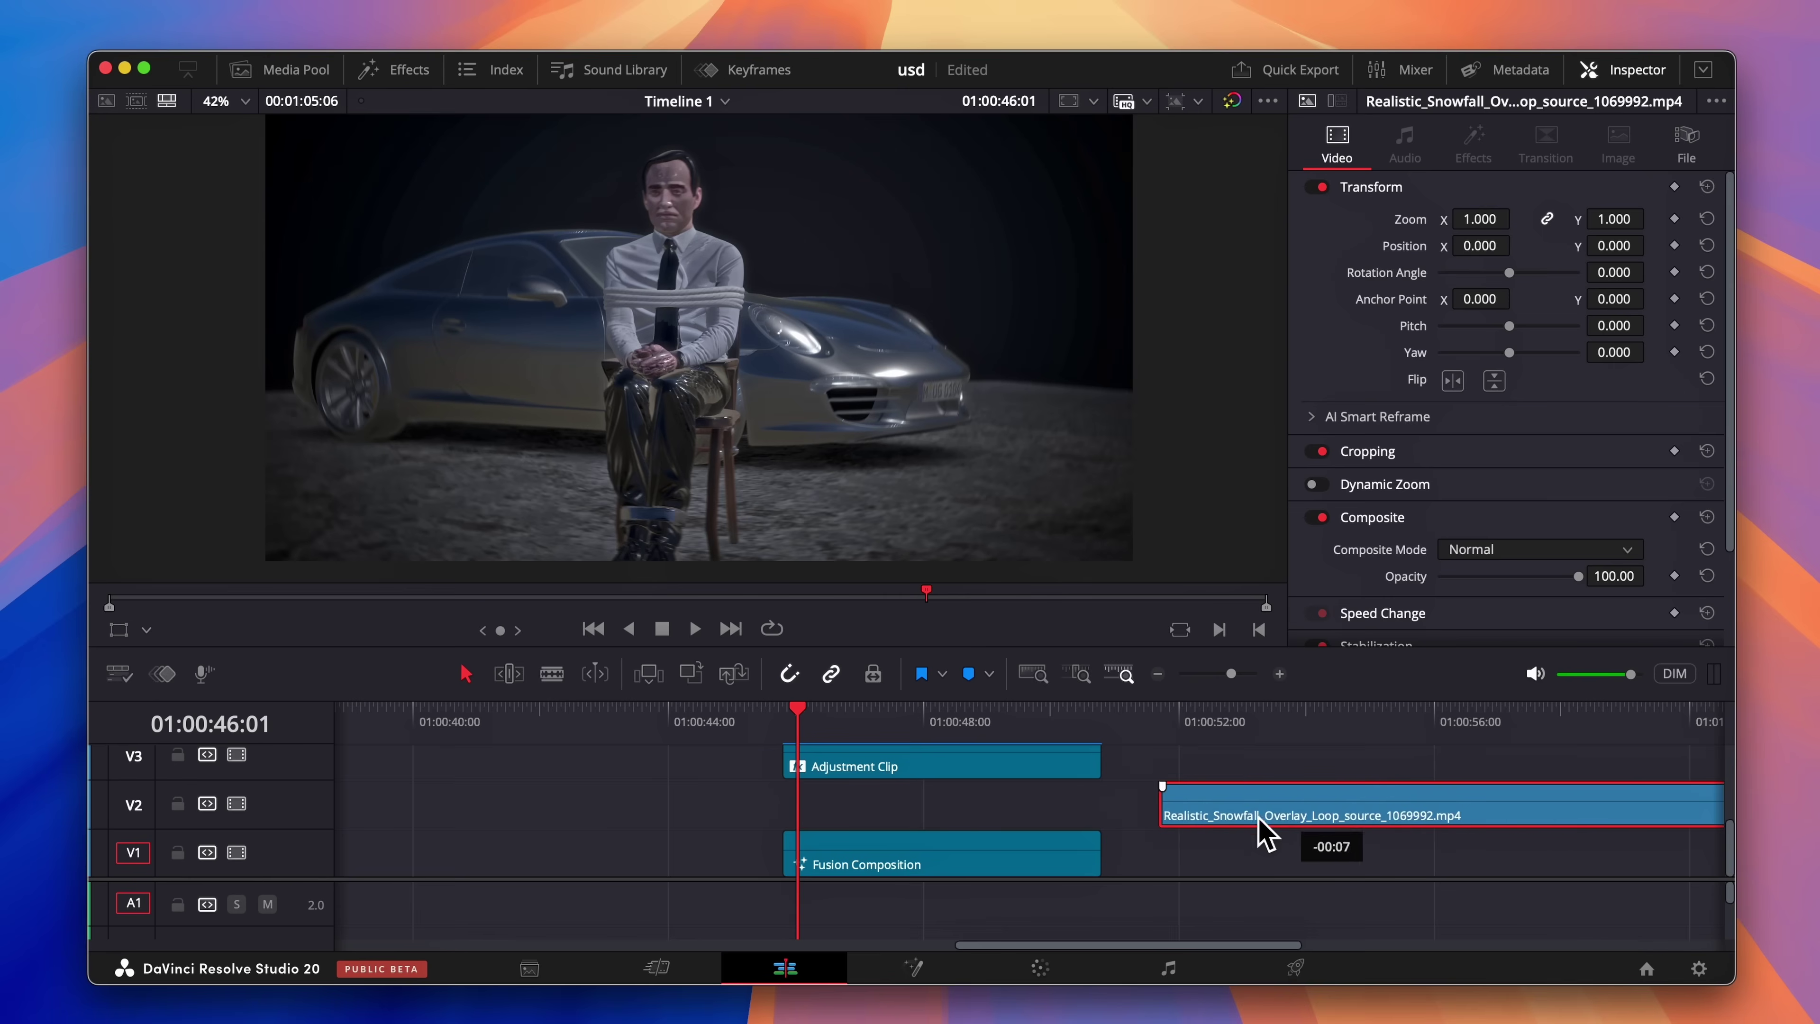
Lay the snowfall overlay clip on V2 over the Fusion composition, set its composite mode to Screen, lower its opacity and play the result
{"action": "left_click_drag", "start_coordinate": [1267, 842], "coordinate": [929, 820]}
{"action": "left_click_drag", "start_coordinate": [930, 821], "coordinate": [930, 821]}
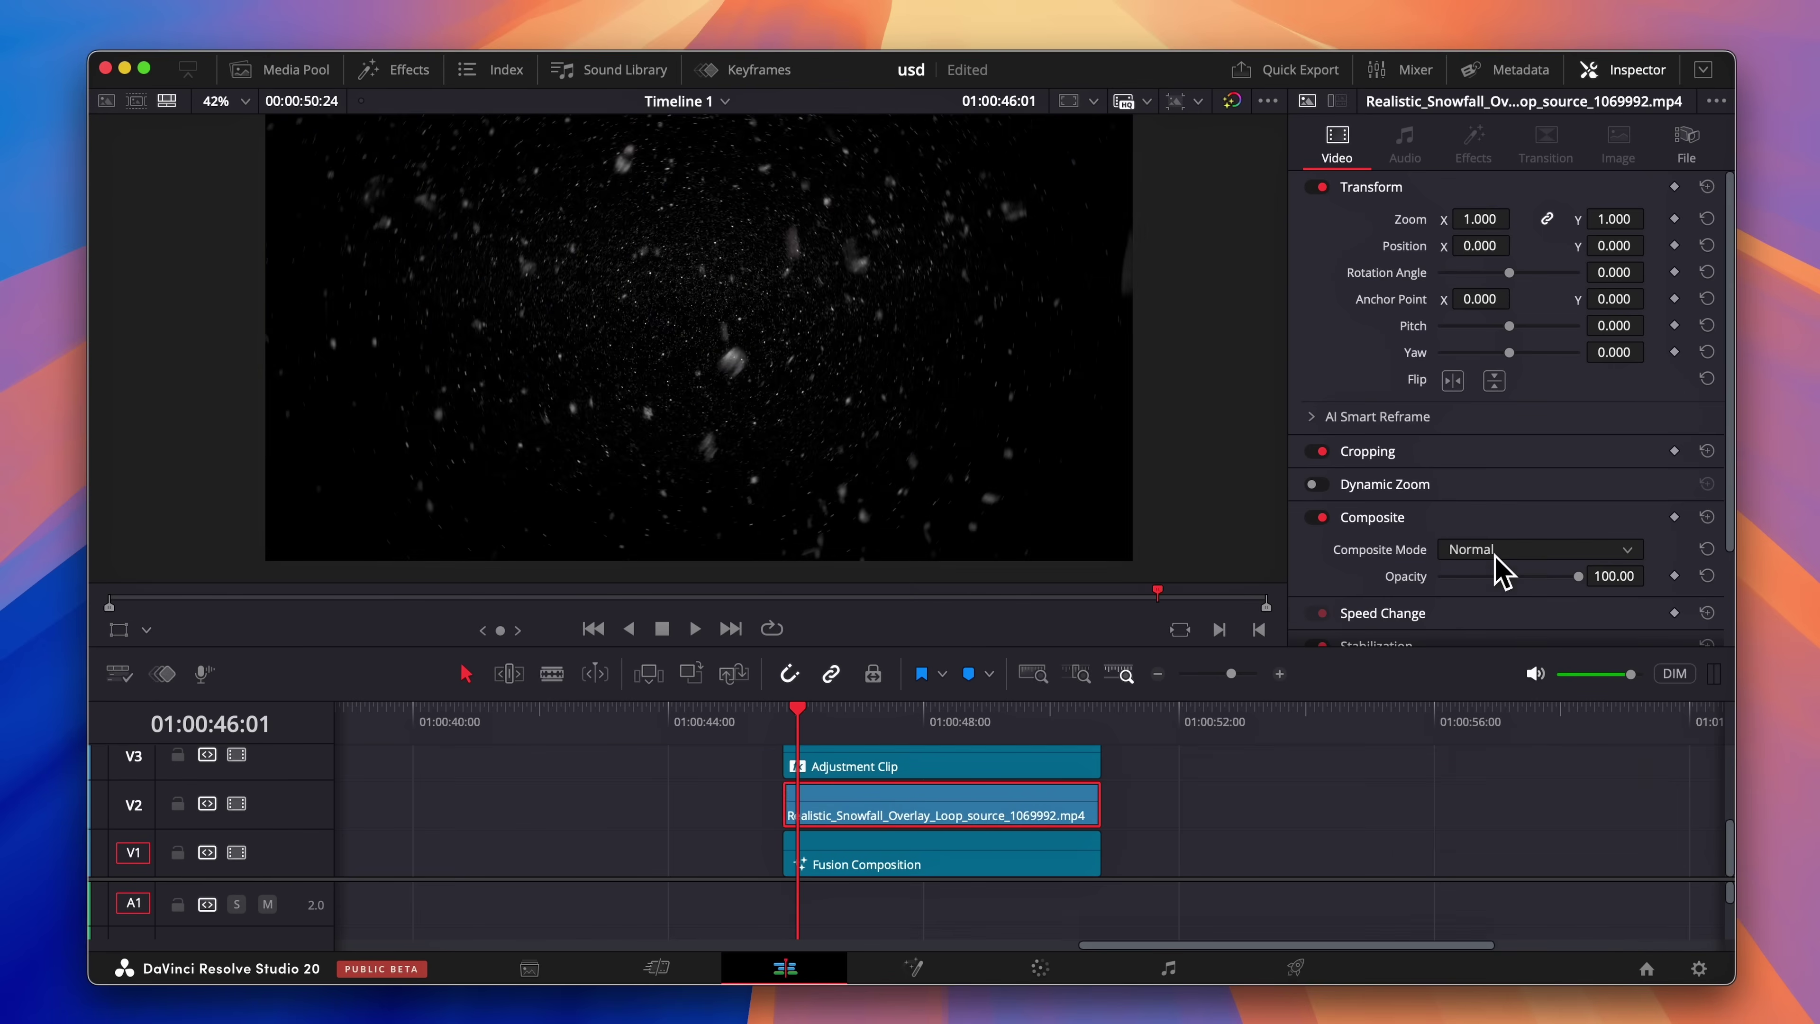
{"action": "left_click", "coordinate": [1505, 551]}
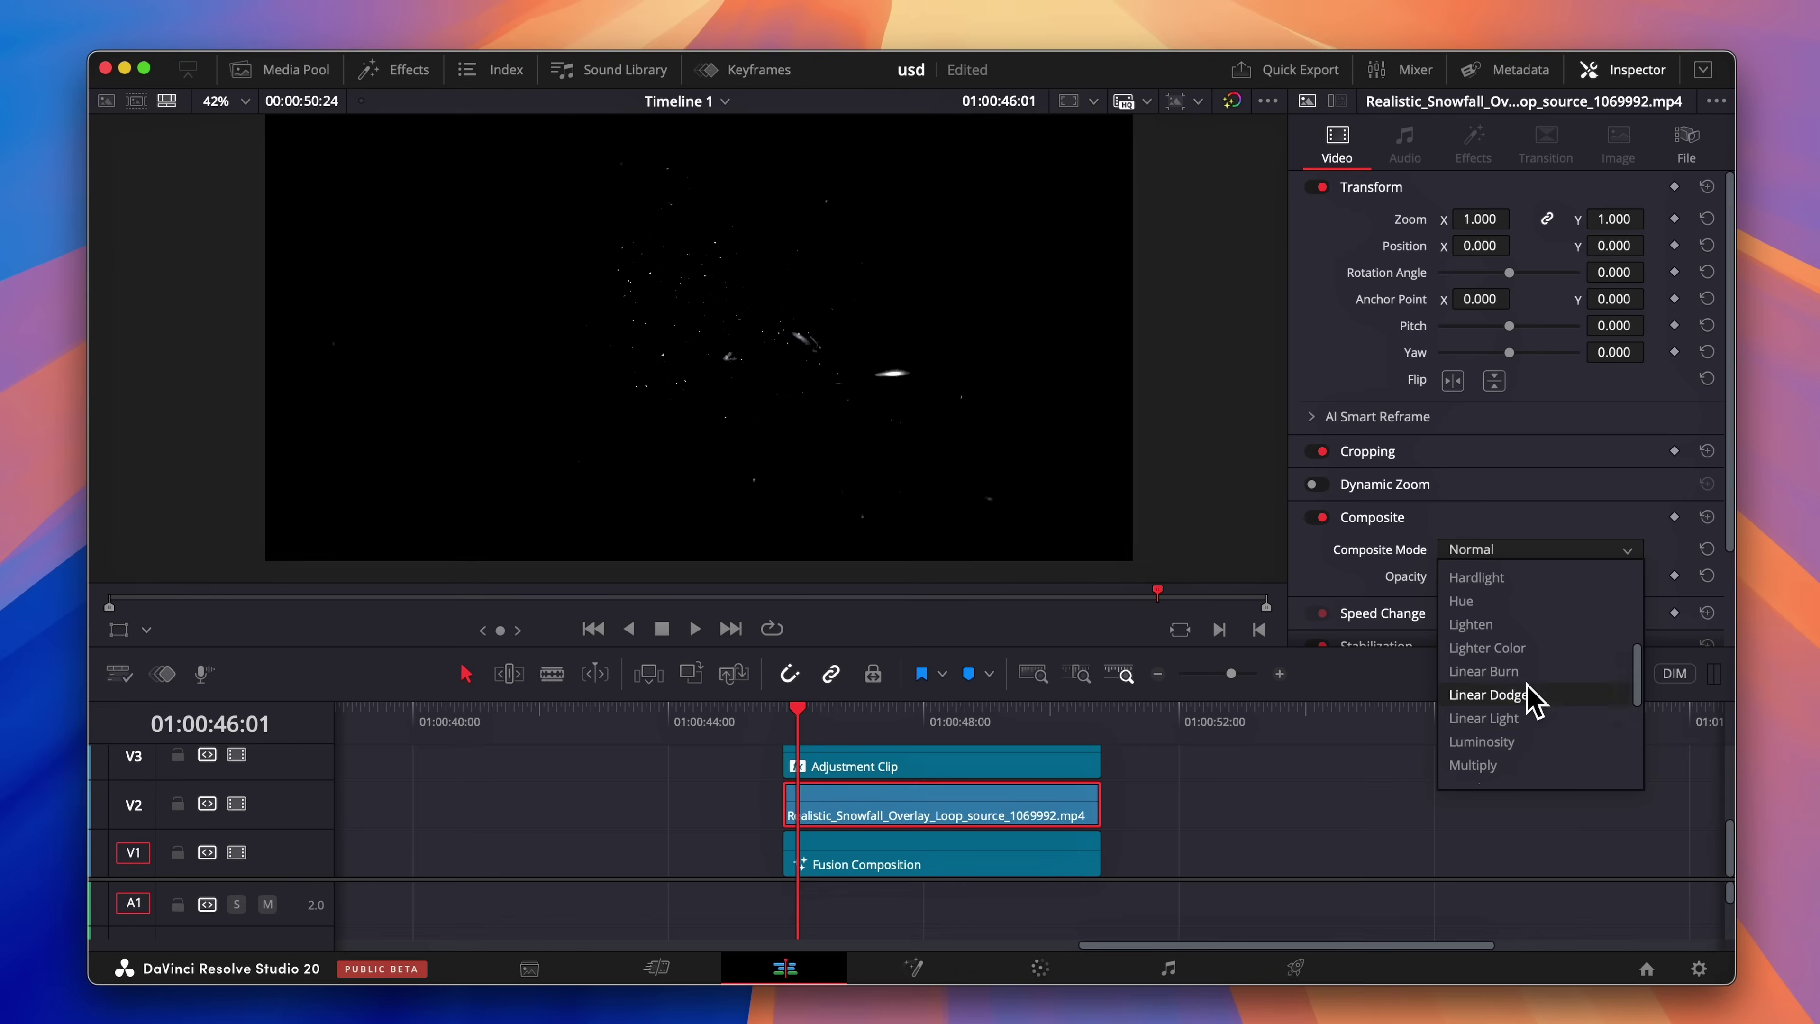
{"action": "left_click", "coordinate": [1524, 654]}
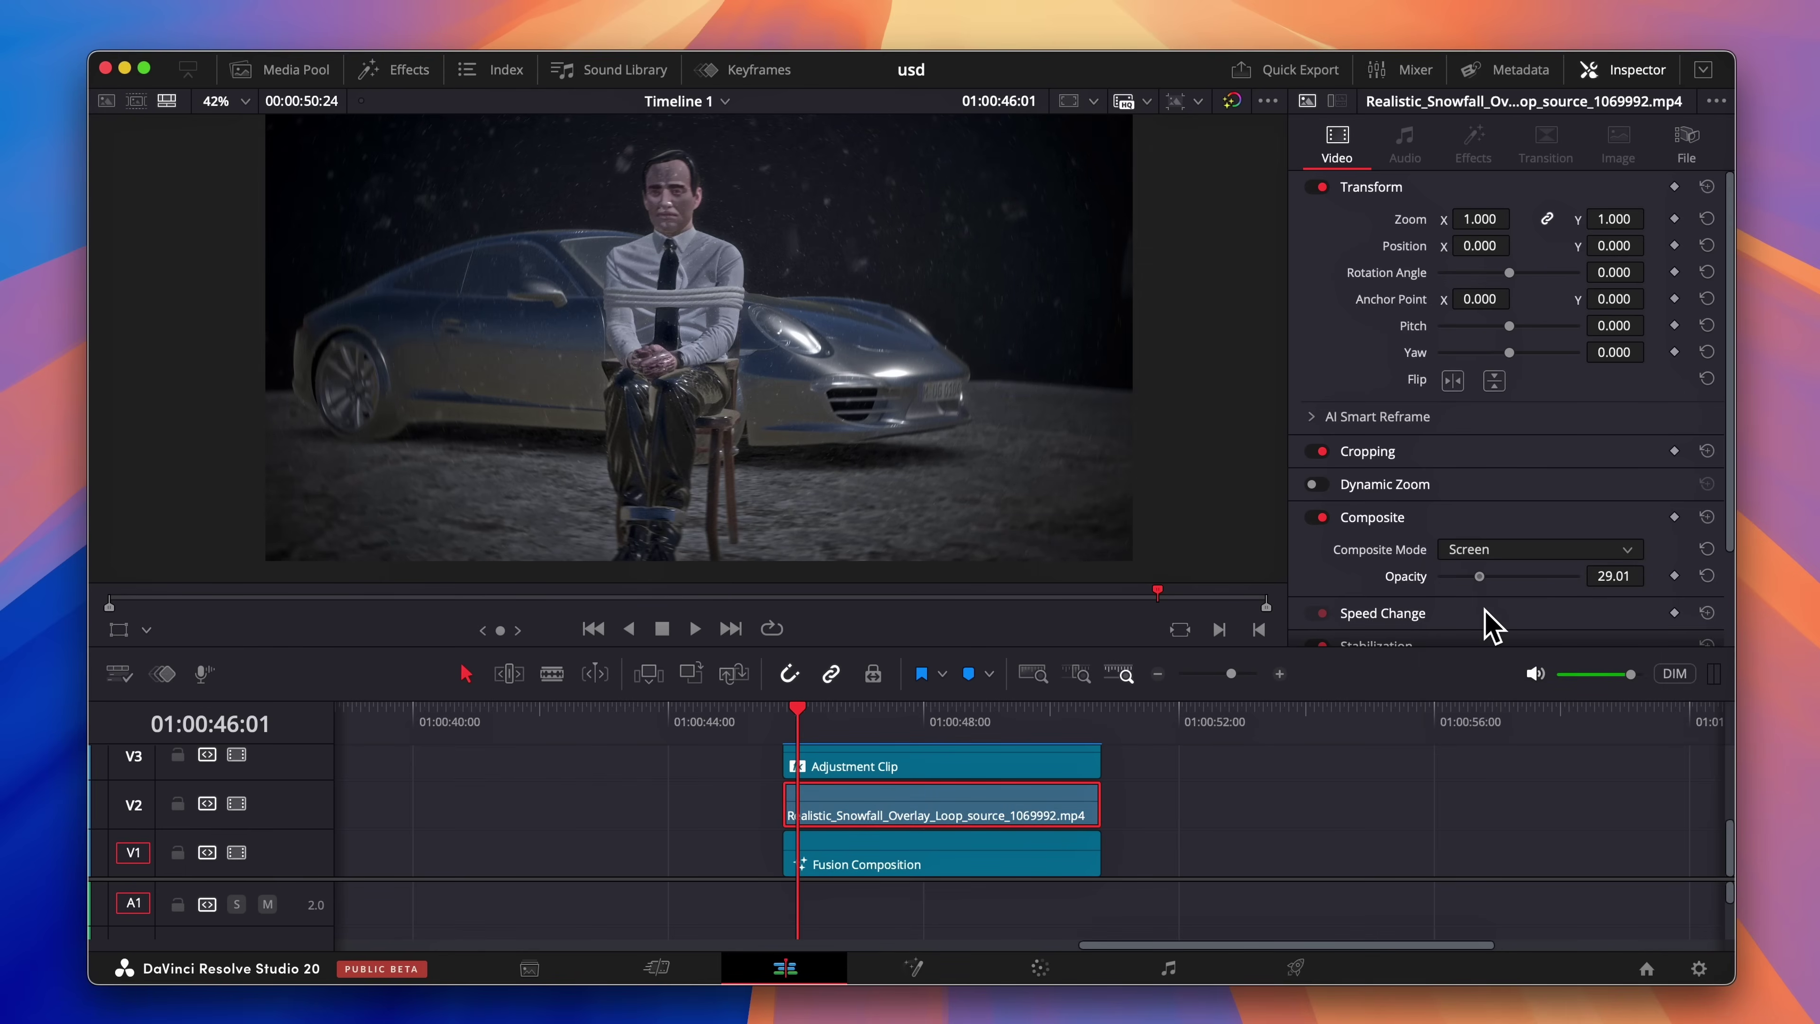
{"action": "left_click_drag", "start_coordinate": [1485, 626], "coordinate": [1464, 626]}
{"action": "left_click", "coordinate": [694, 628]}
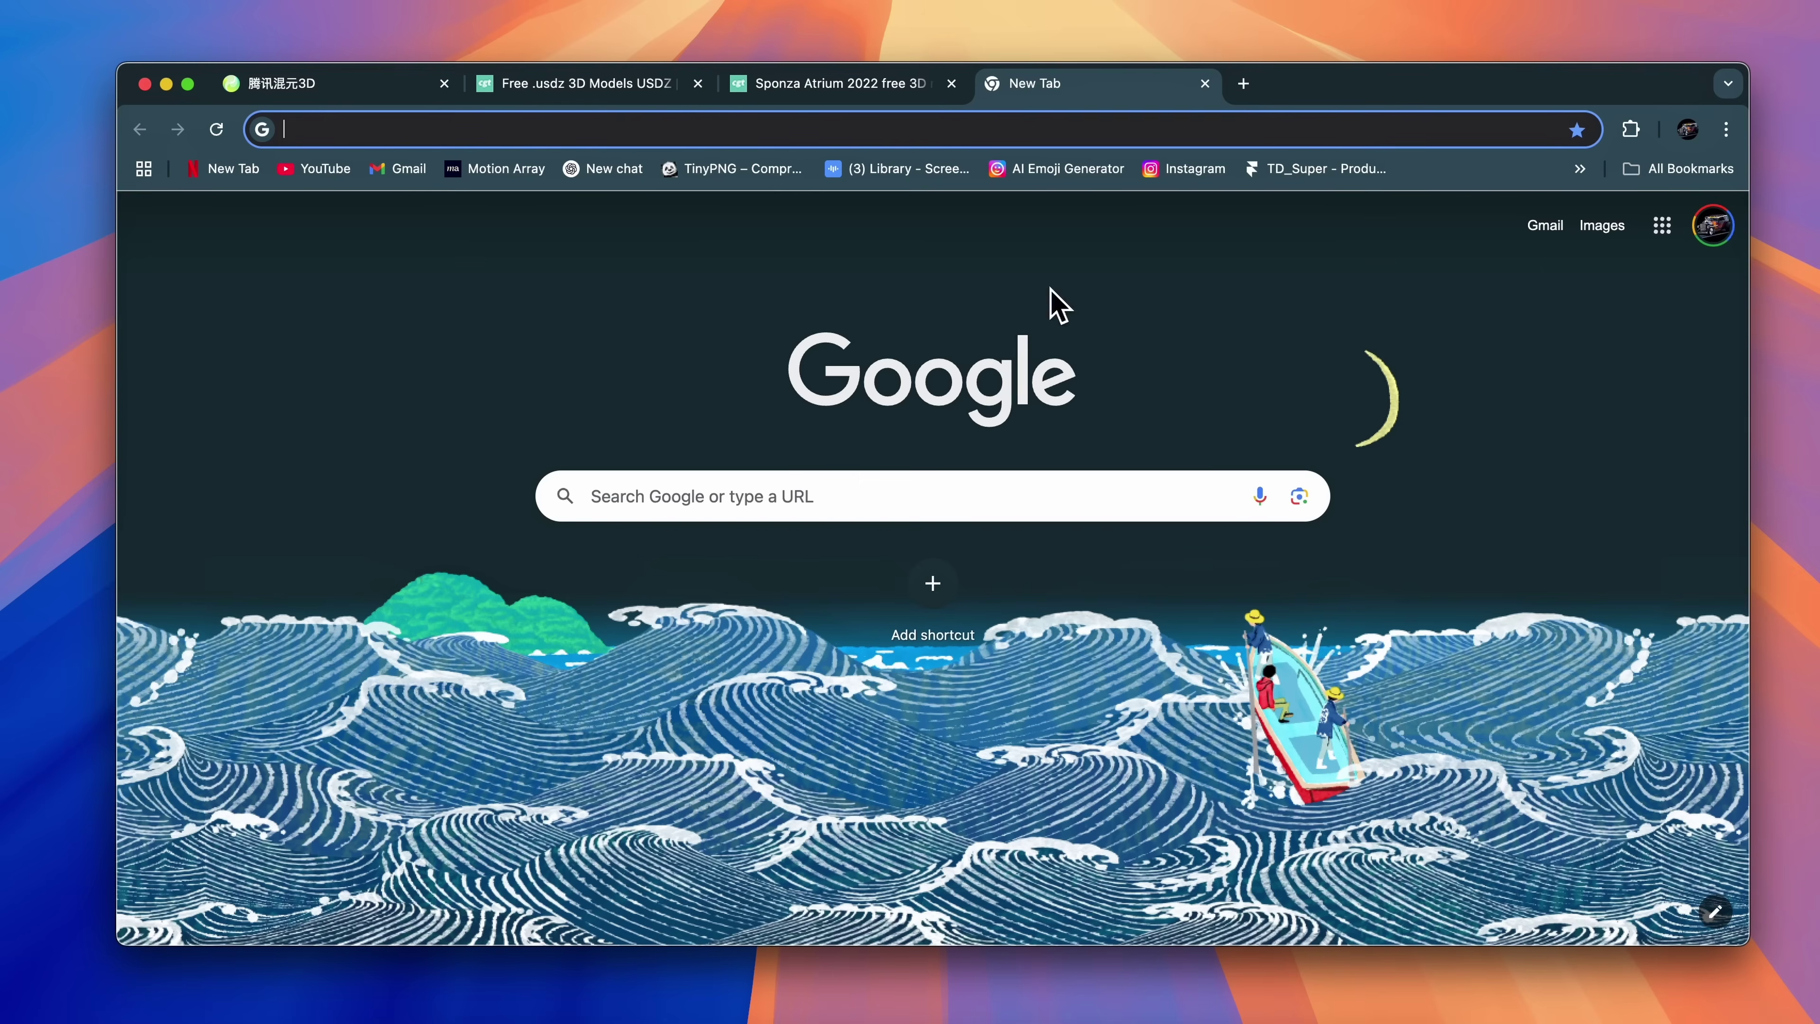
Switch to the Tencent Hunyuan 3D page in the browser, translate it to English and browse its Inspiration Square models
{"action": "left_click", "coordinate": [336, 89]}
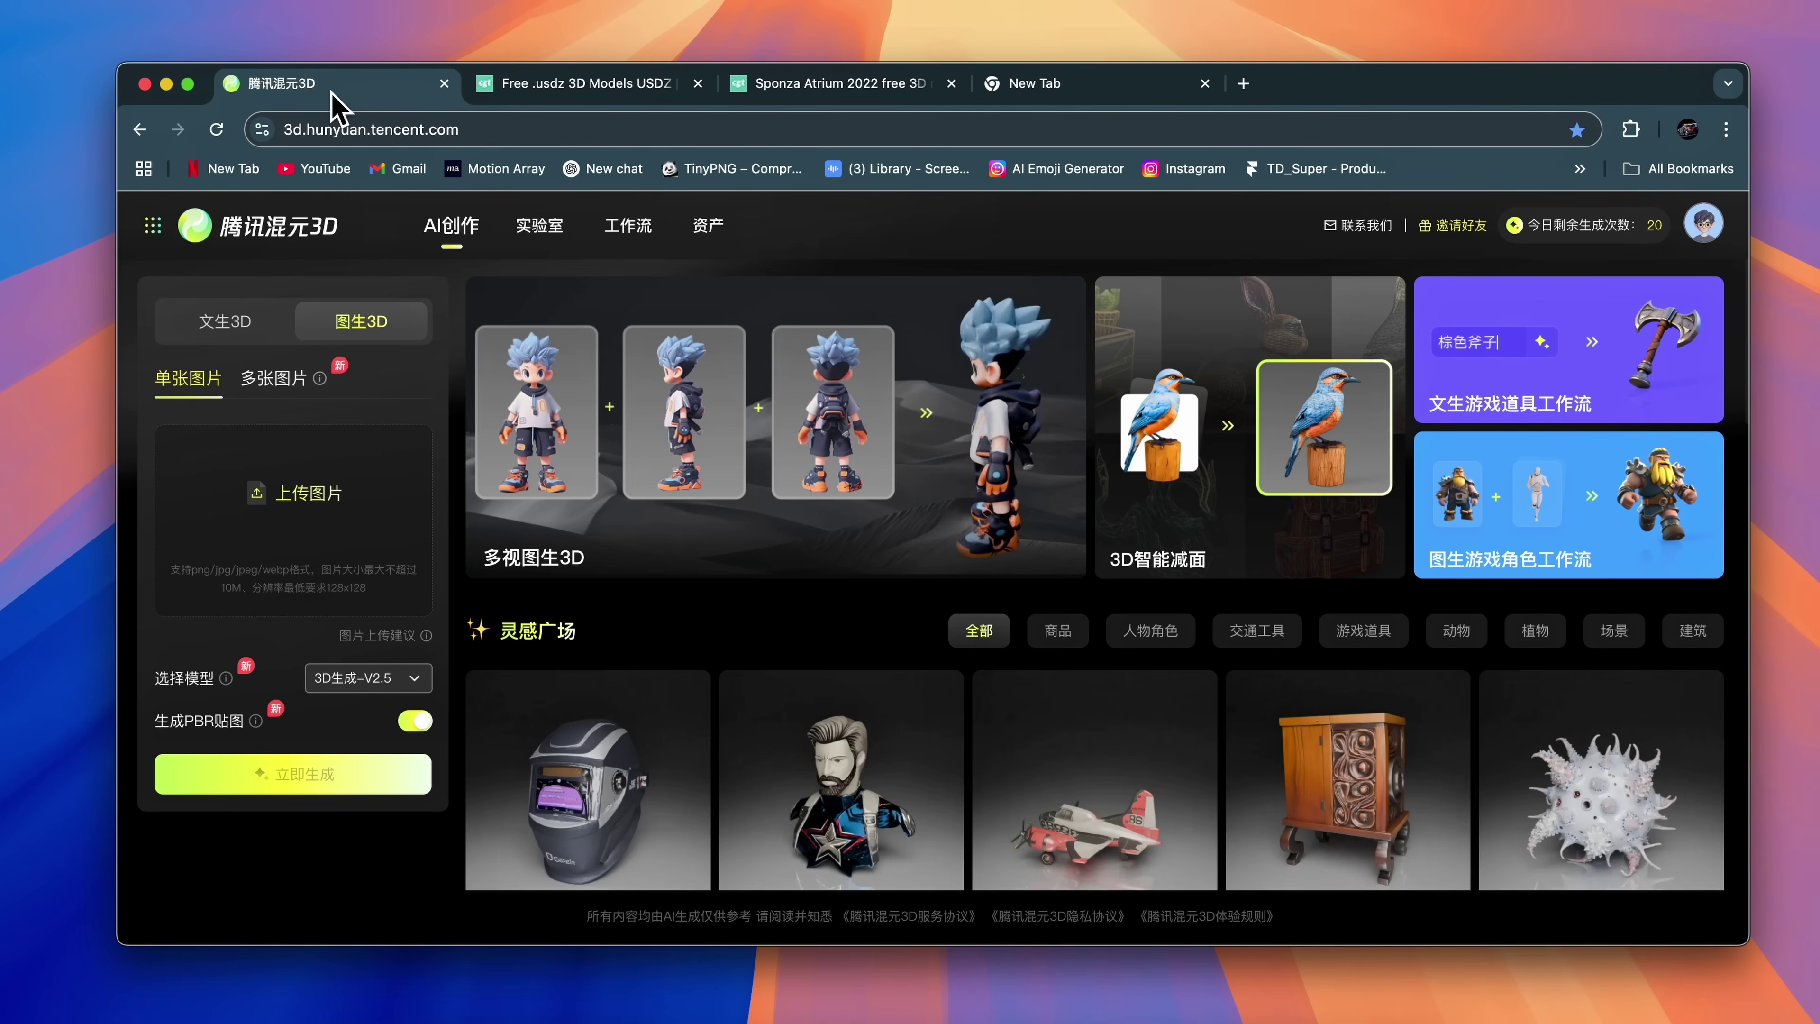
{"action": "right_click", "coordinate": [334, 880]}
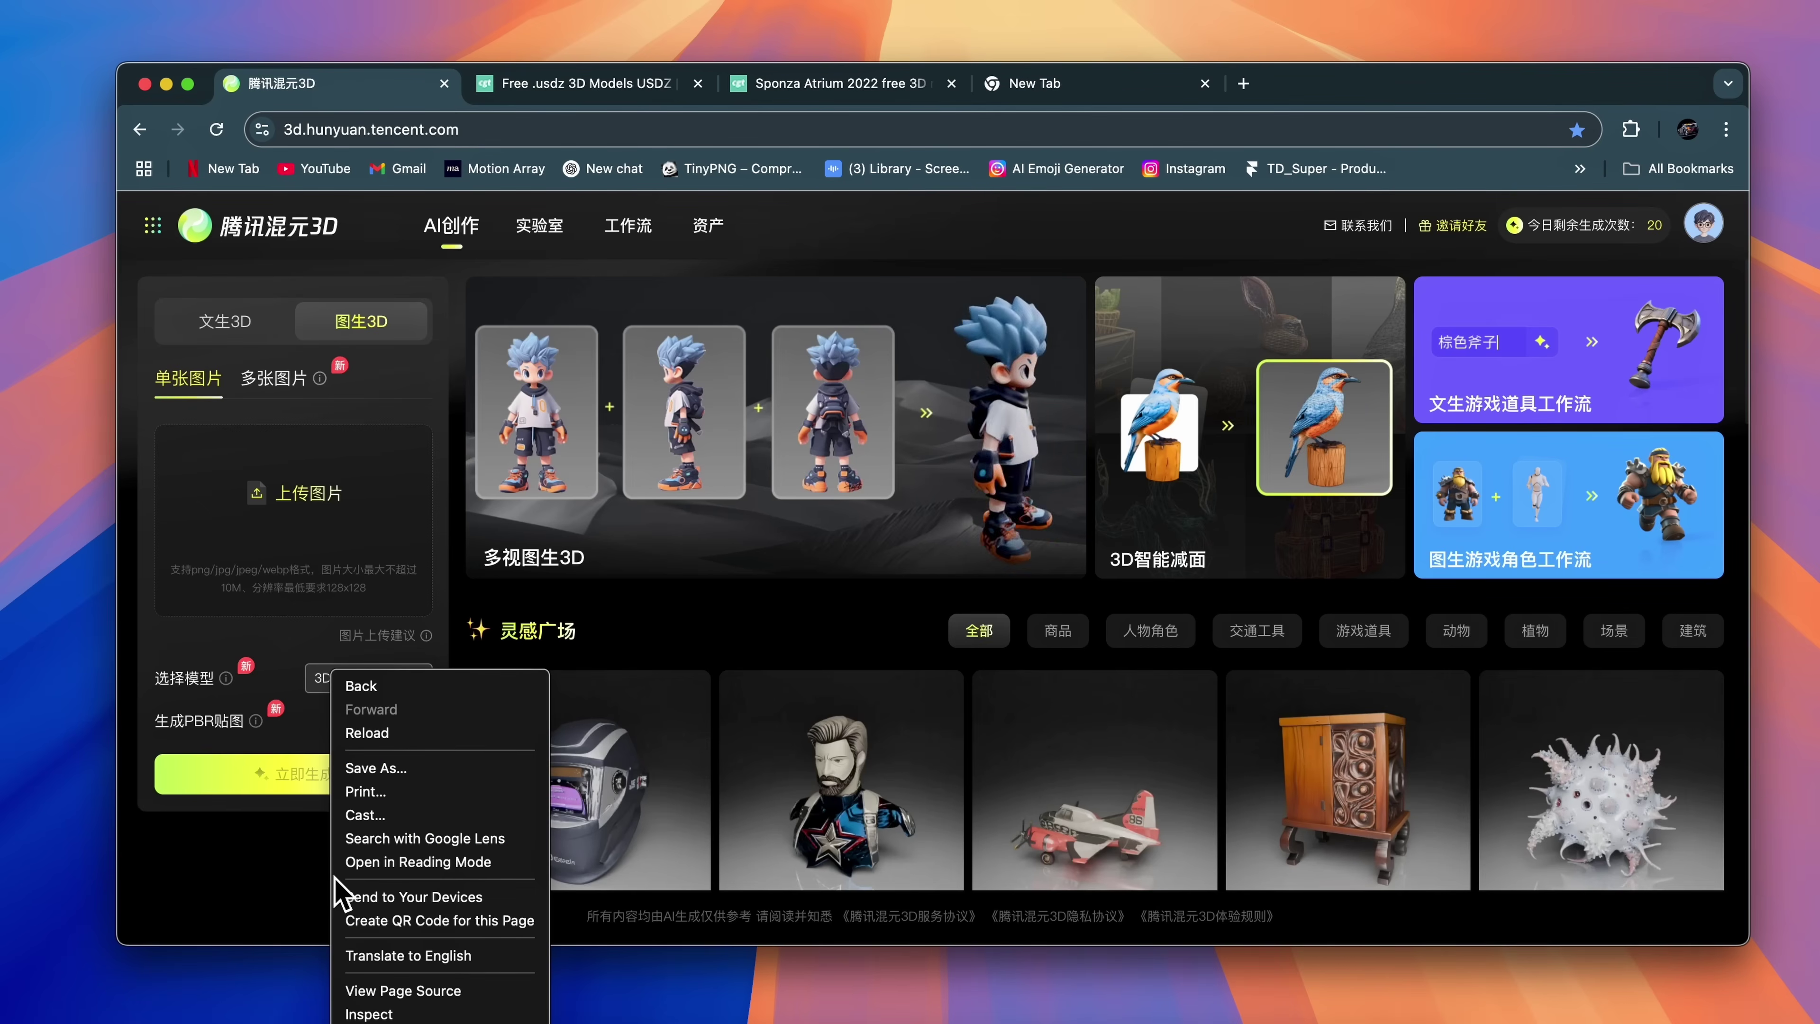
{"action": "left_click", "coordinate": [359, 956]}
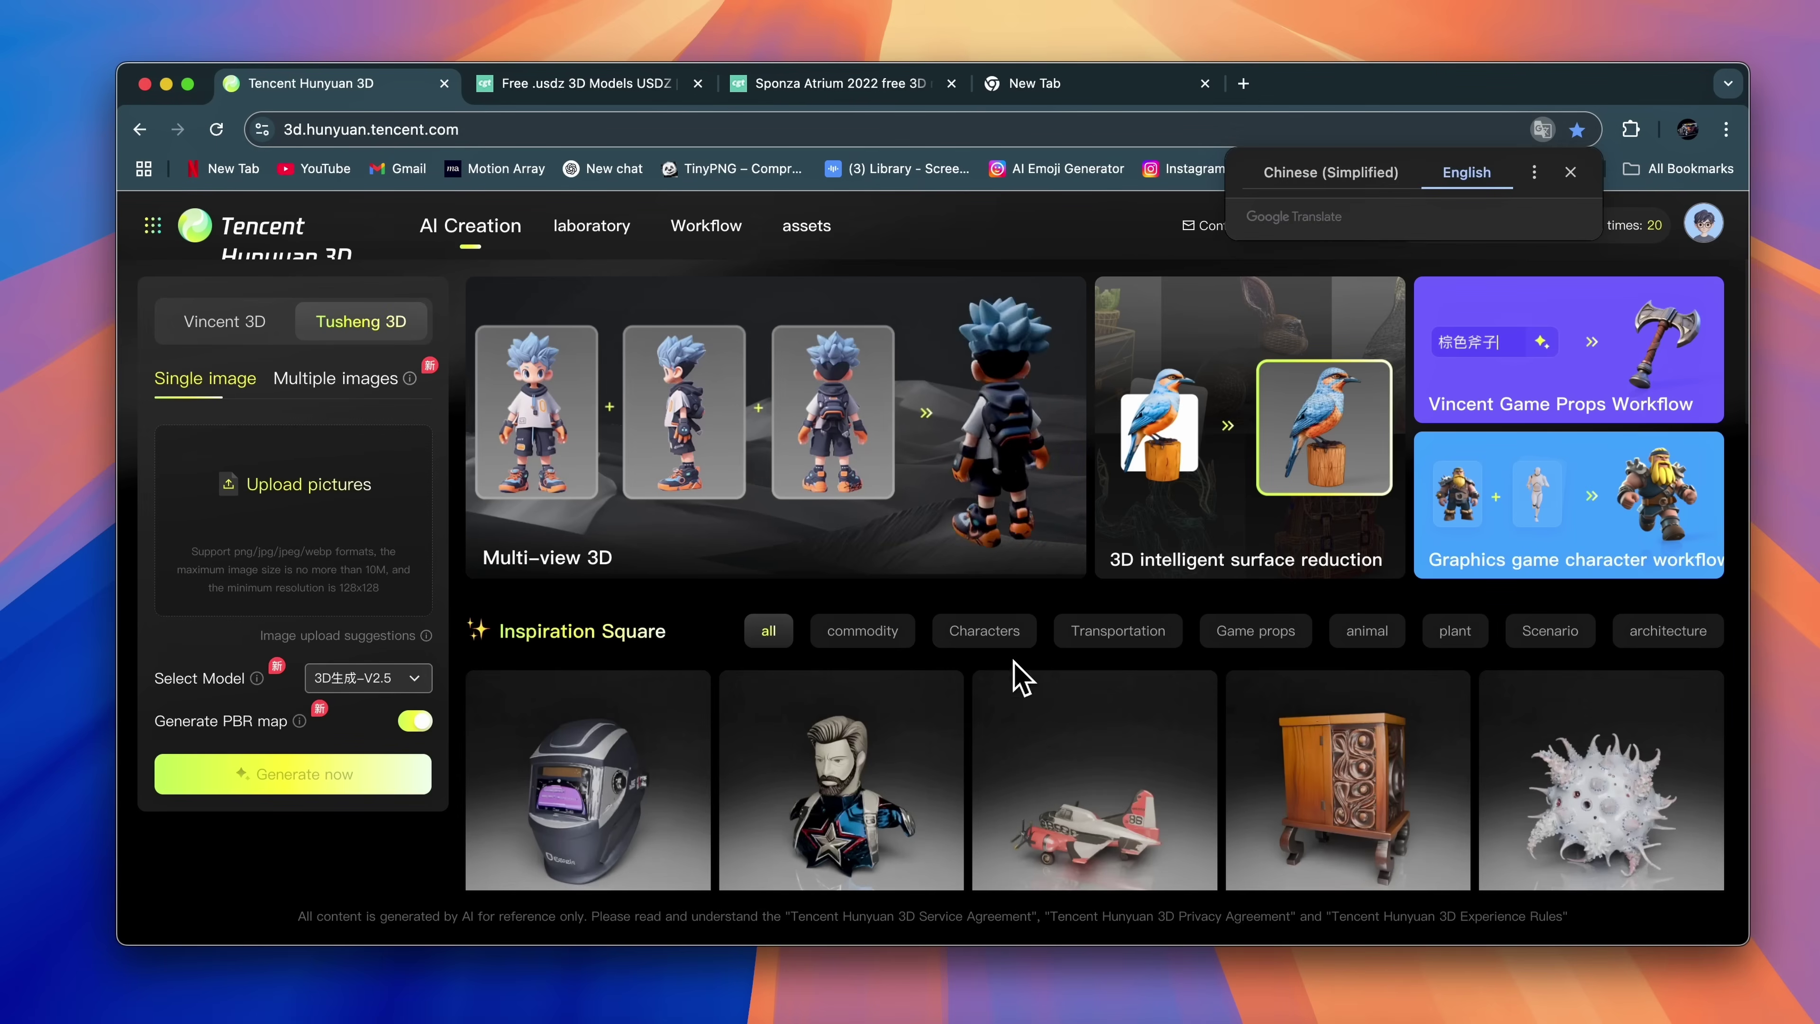
{"action": "scroll", "coordinate": [1046, 745], "scroll_direction": "down", "scroll_amount": 10}
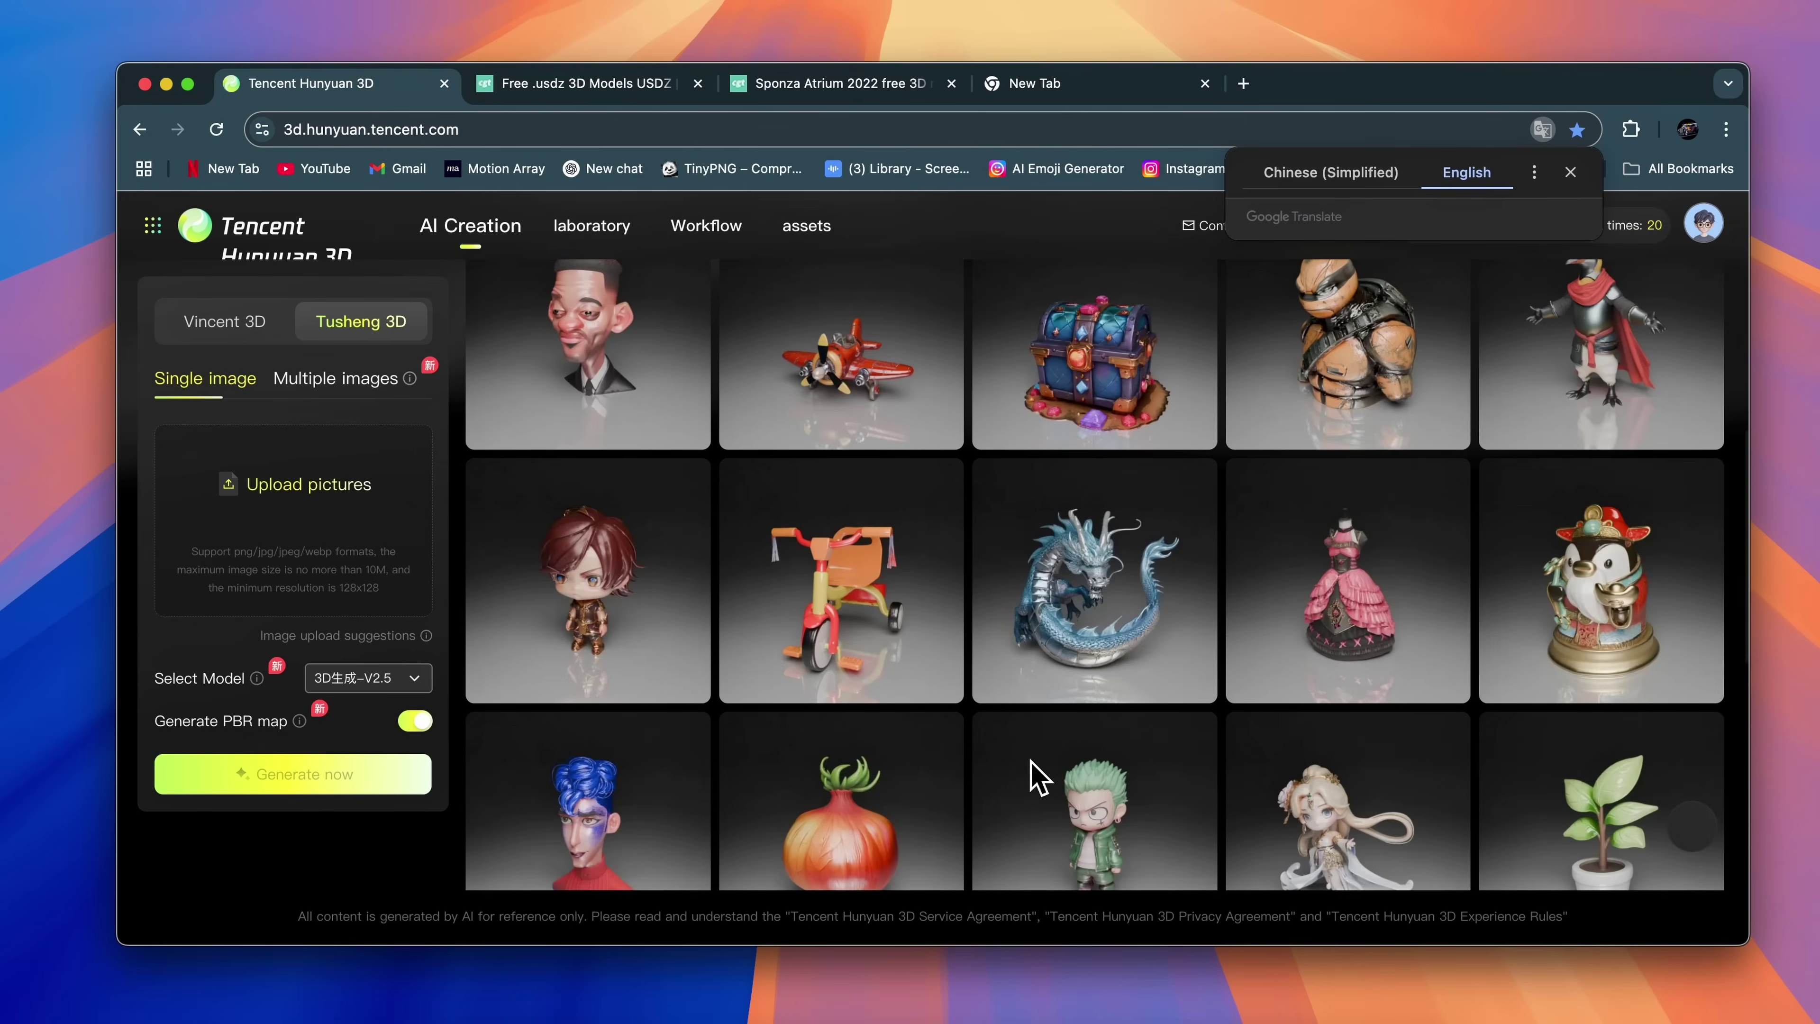
{"action": "scroll", "coordinate": [1060, 760], "scroll_direction": "down", "scroll_amount": 3}
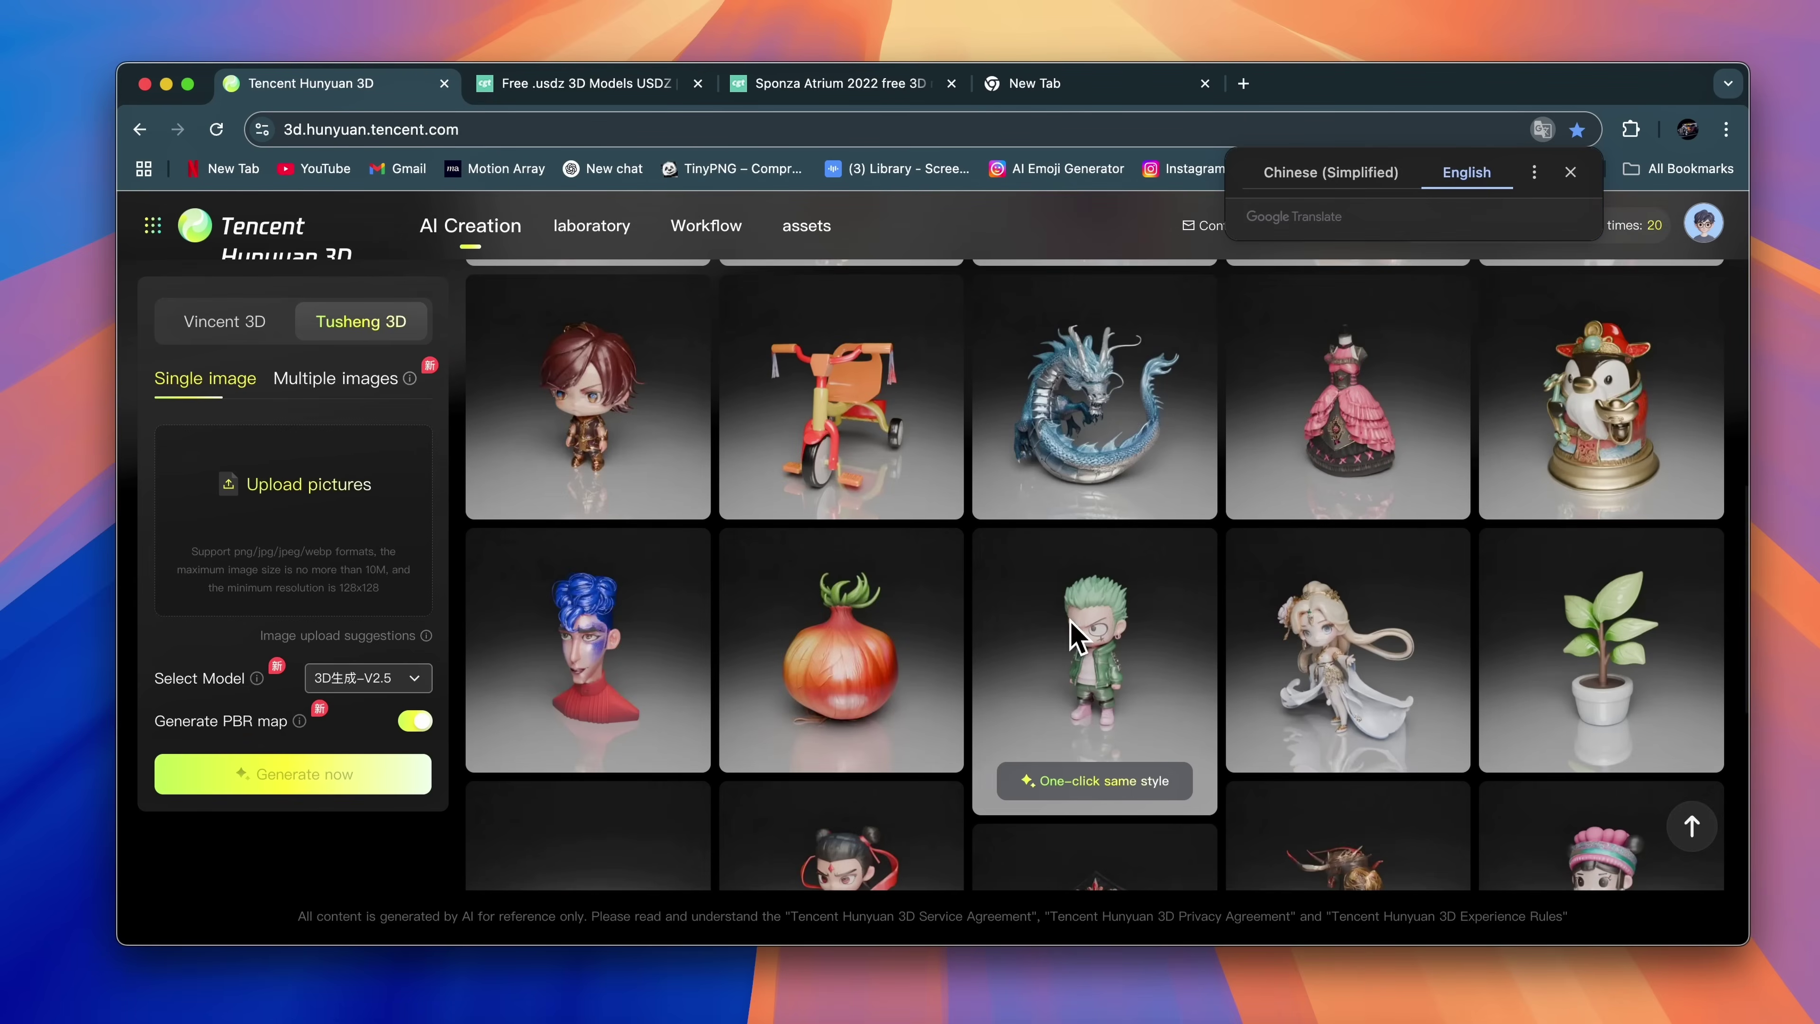
{"action": "scroll", "coordinate": [1075, 635], "scroll_direction": "up", "scroll_amount": 10}
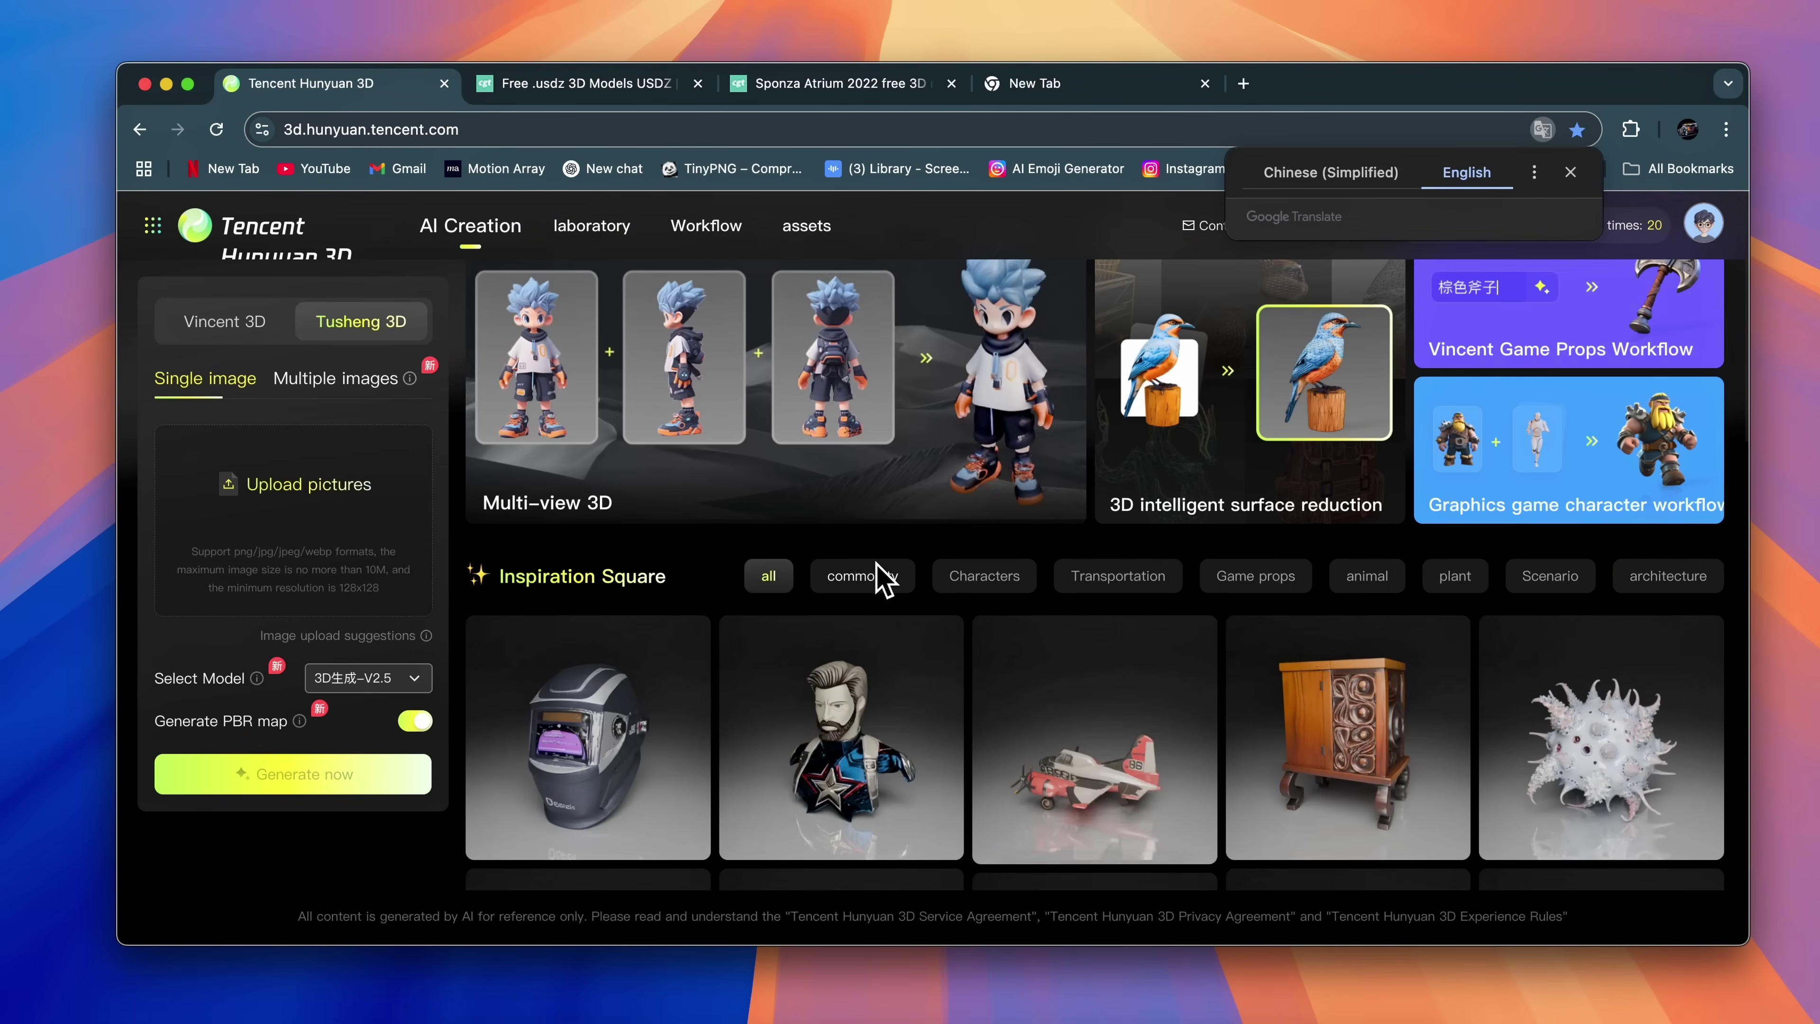
{"action": "scroll", "coordinate": [882, 594], "scroll_direction": "up", "scroll_amount": 2}
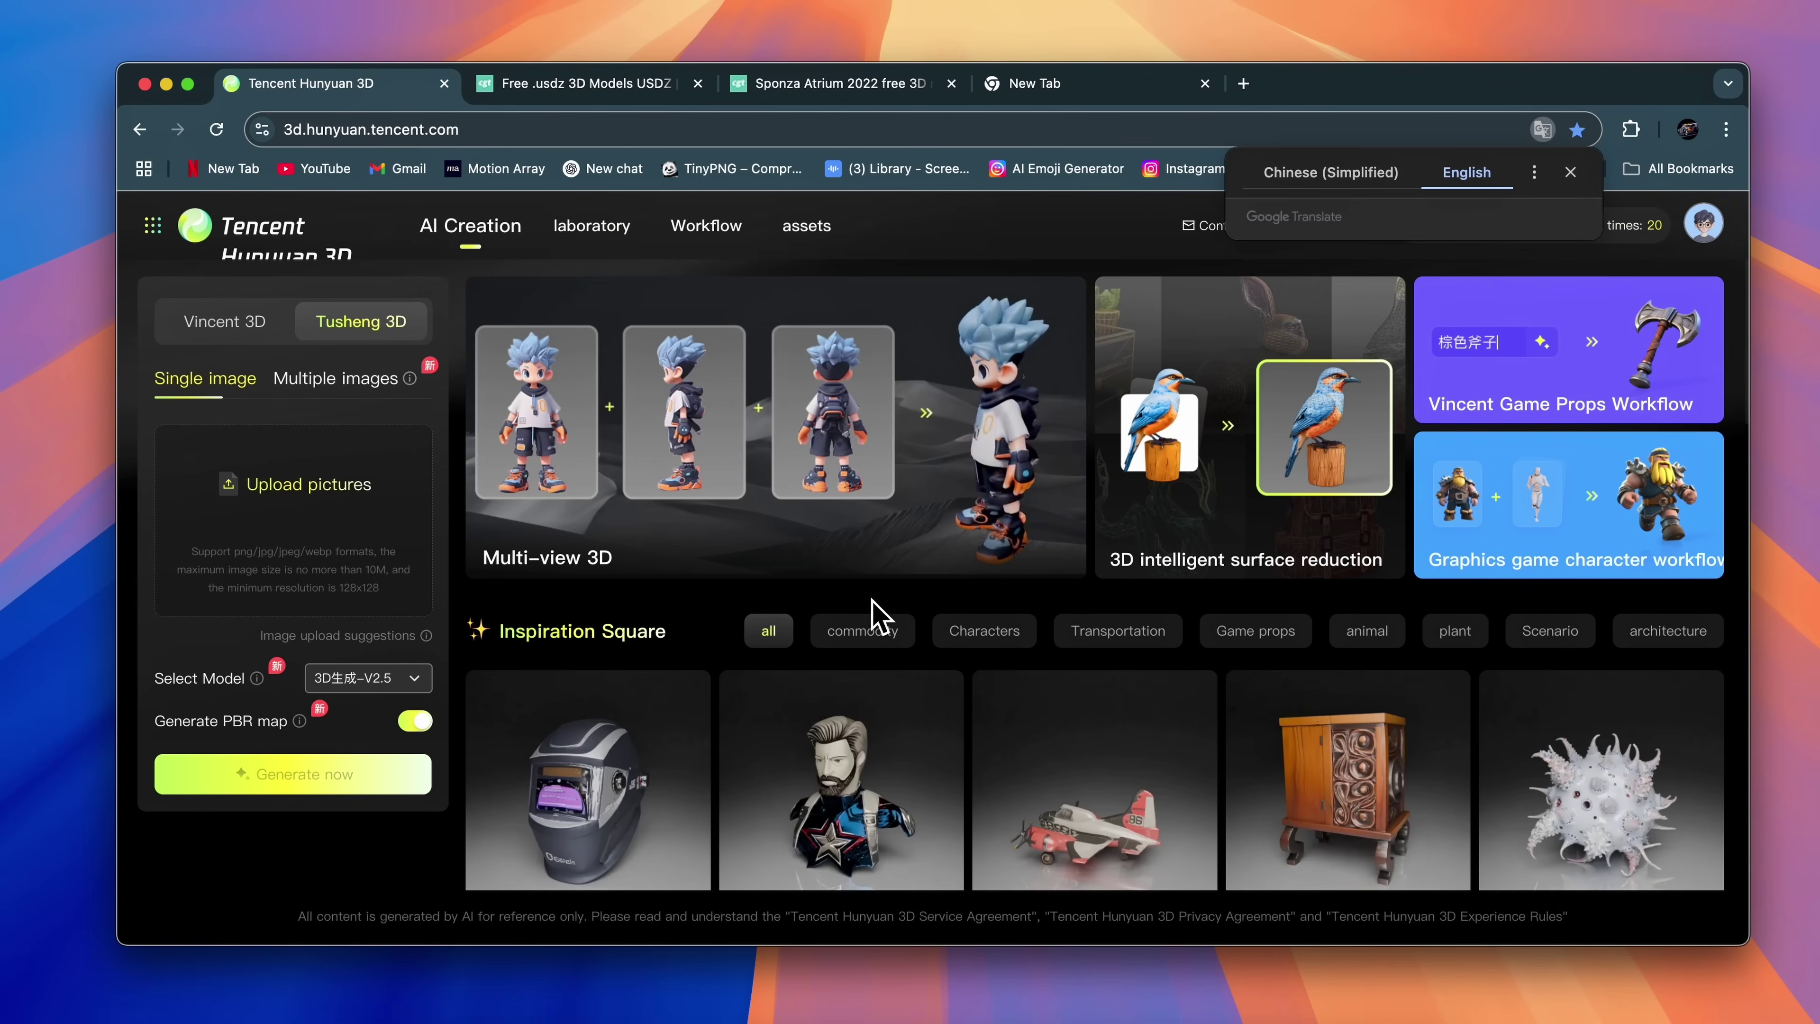
On CGTrader, filter the models to free USDZ files and search for "car"
{"action": "left_click", "coordinate": [585, 89]}
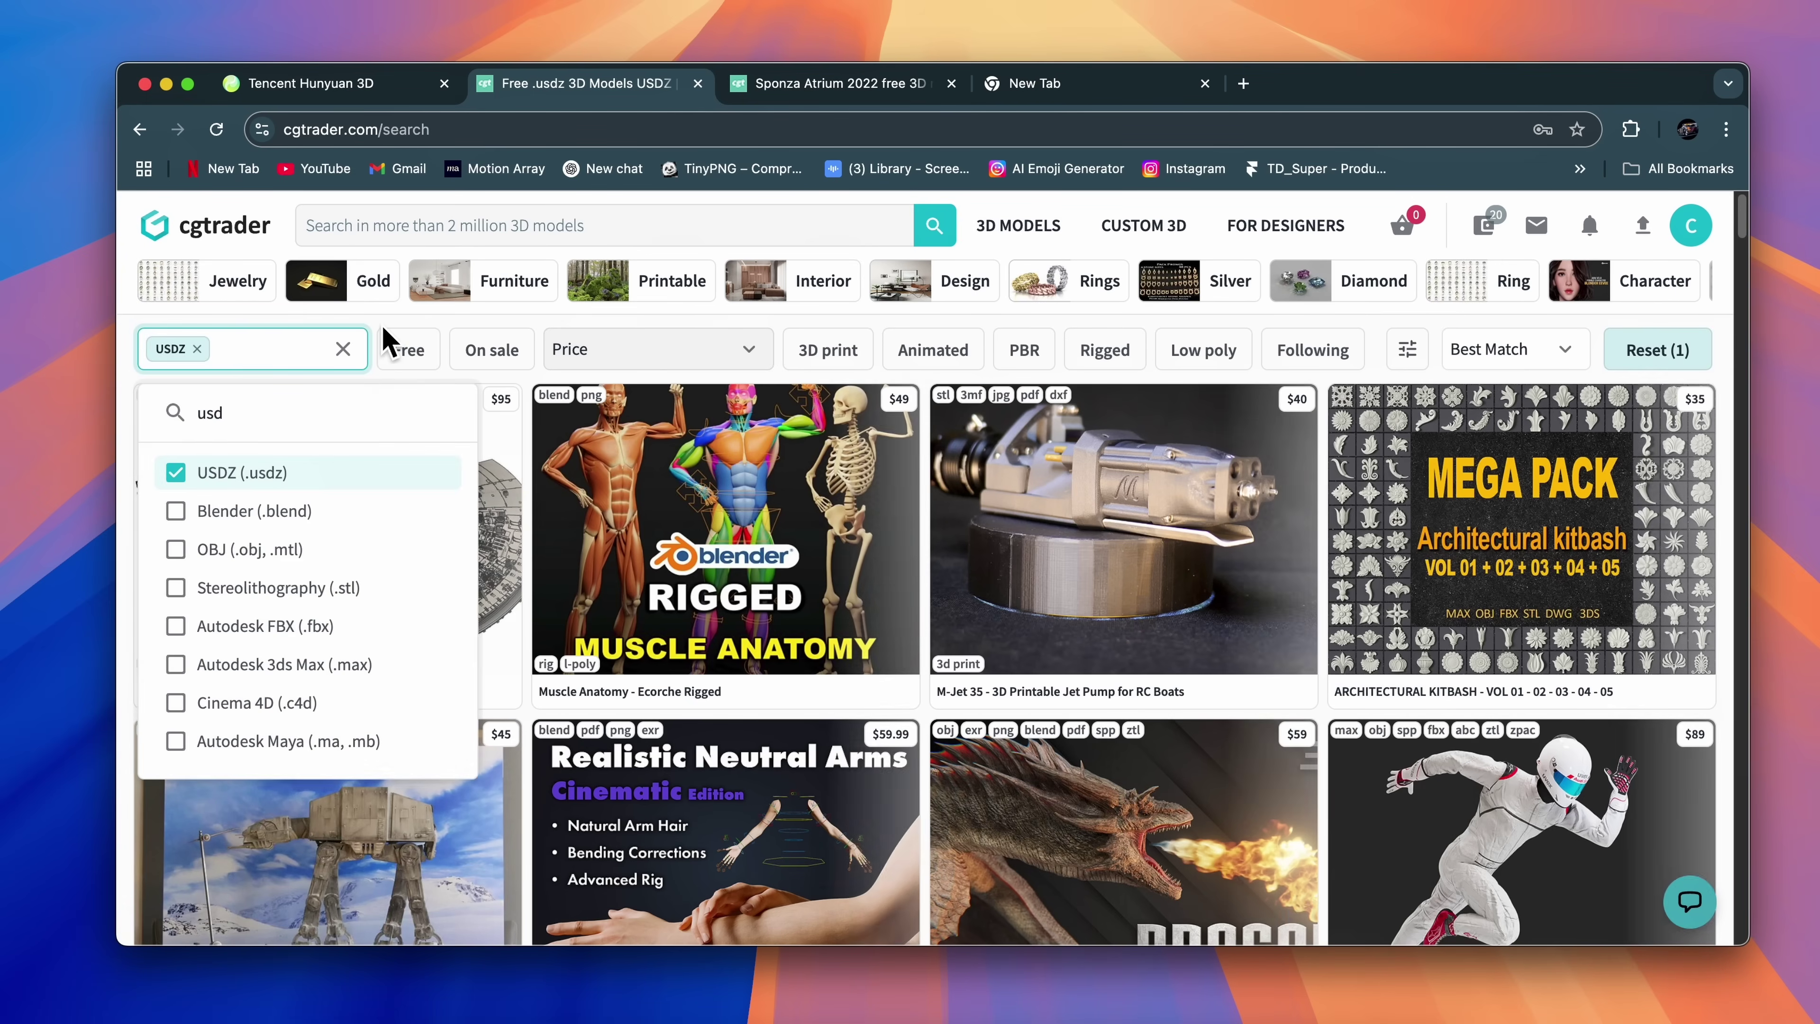
{"action": "left_click", "coordinate": [401, 349]}
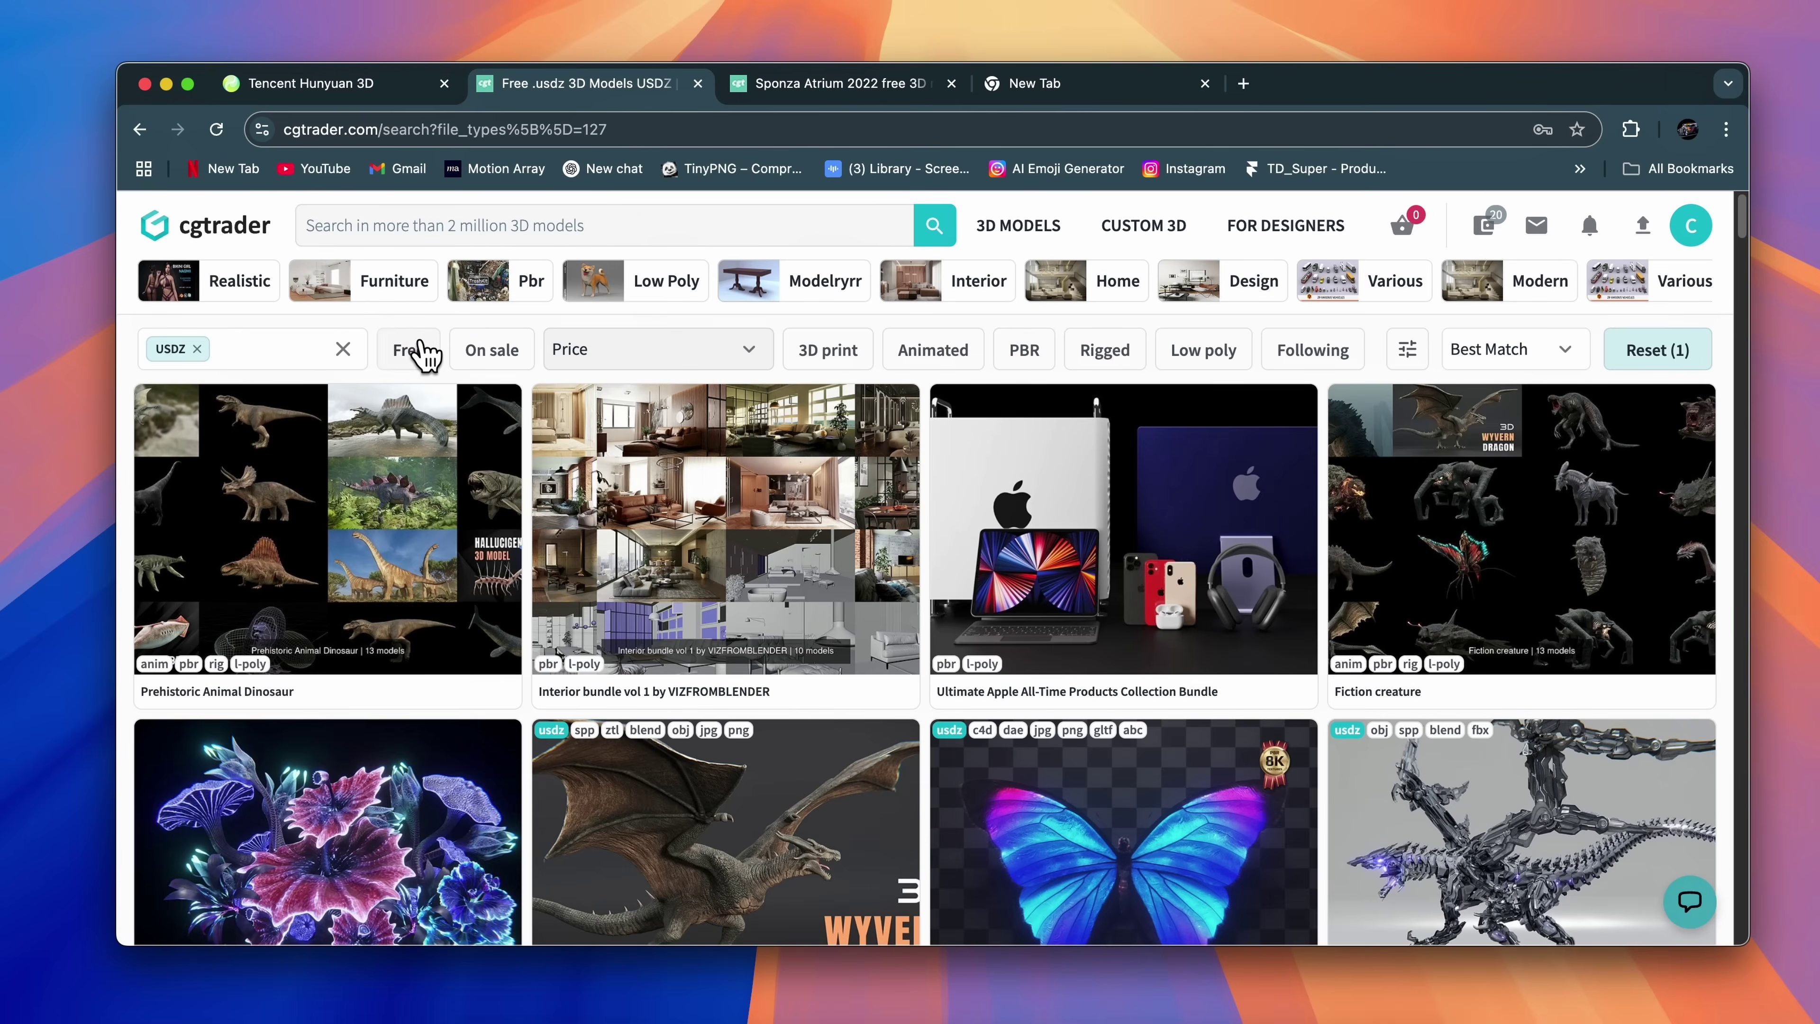
{"action": "left_click", "coordinate": [425, 356]}
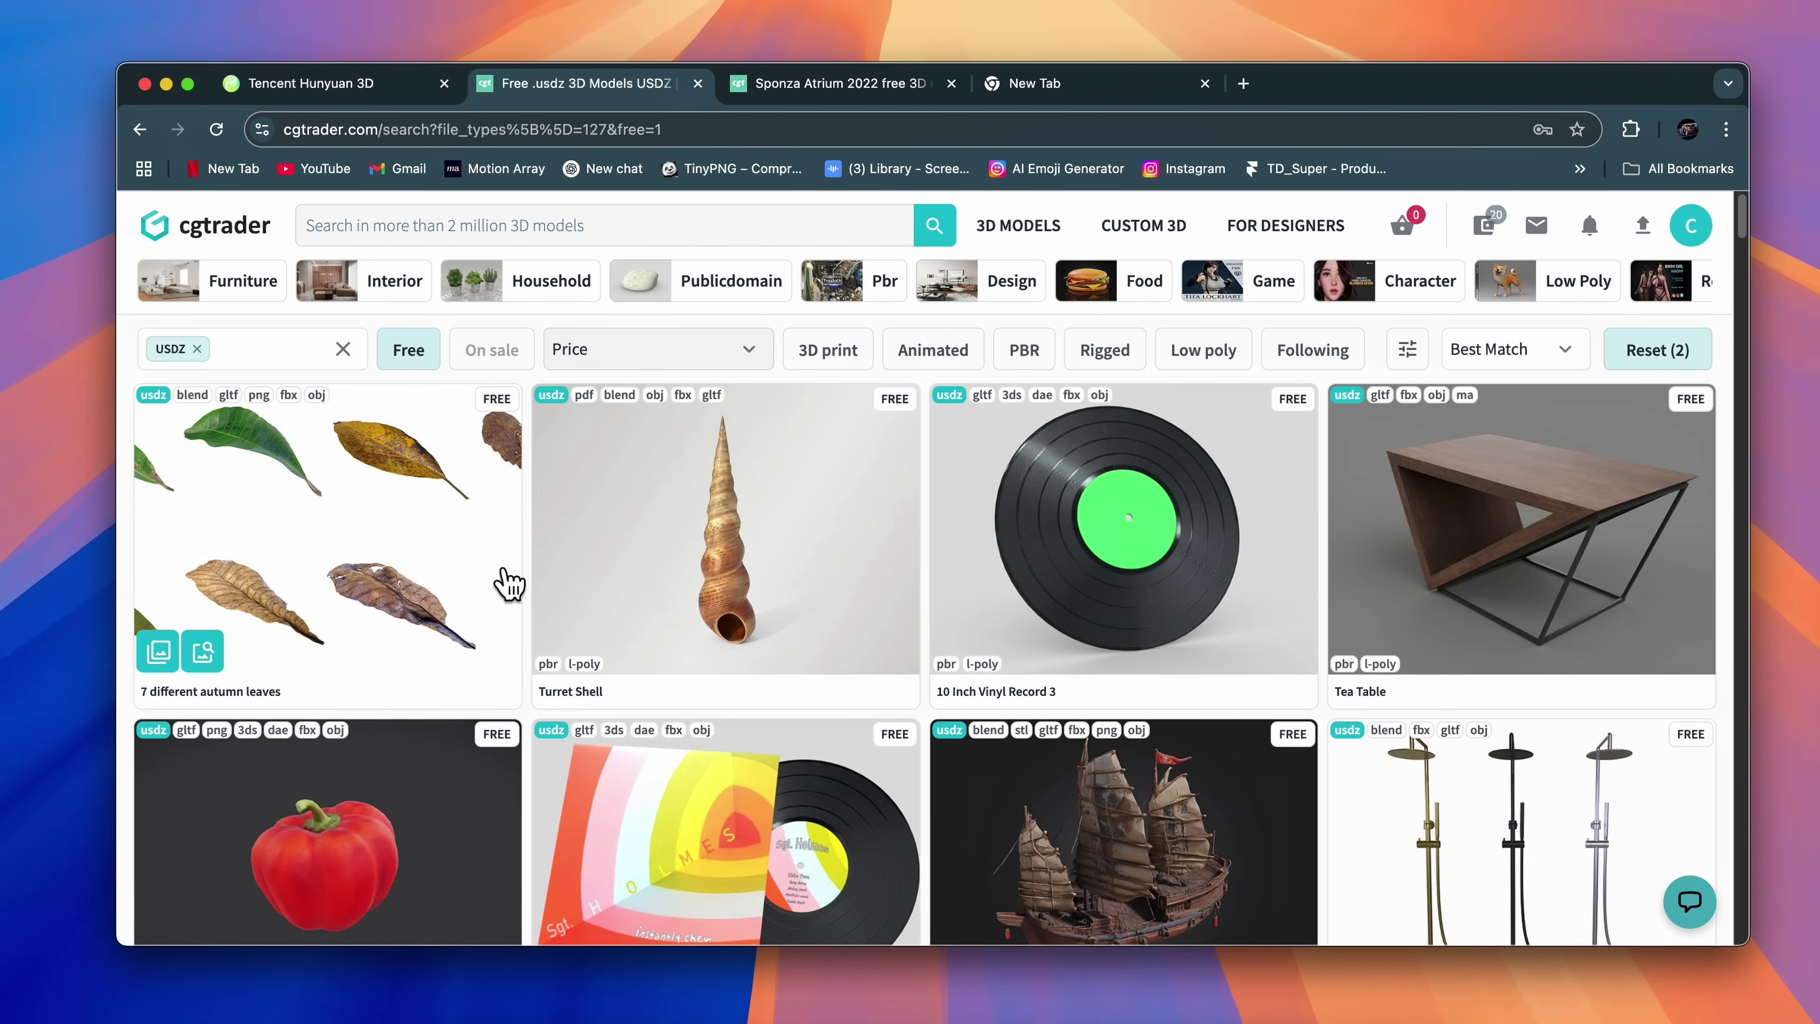
{"action": "left_click", "coordinate": [500, 225]}
{"action": "type", "text": "car"}
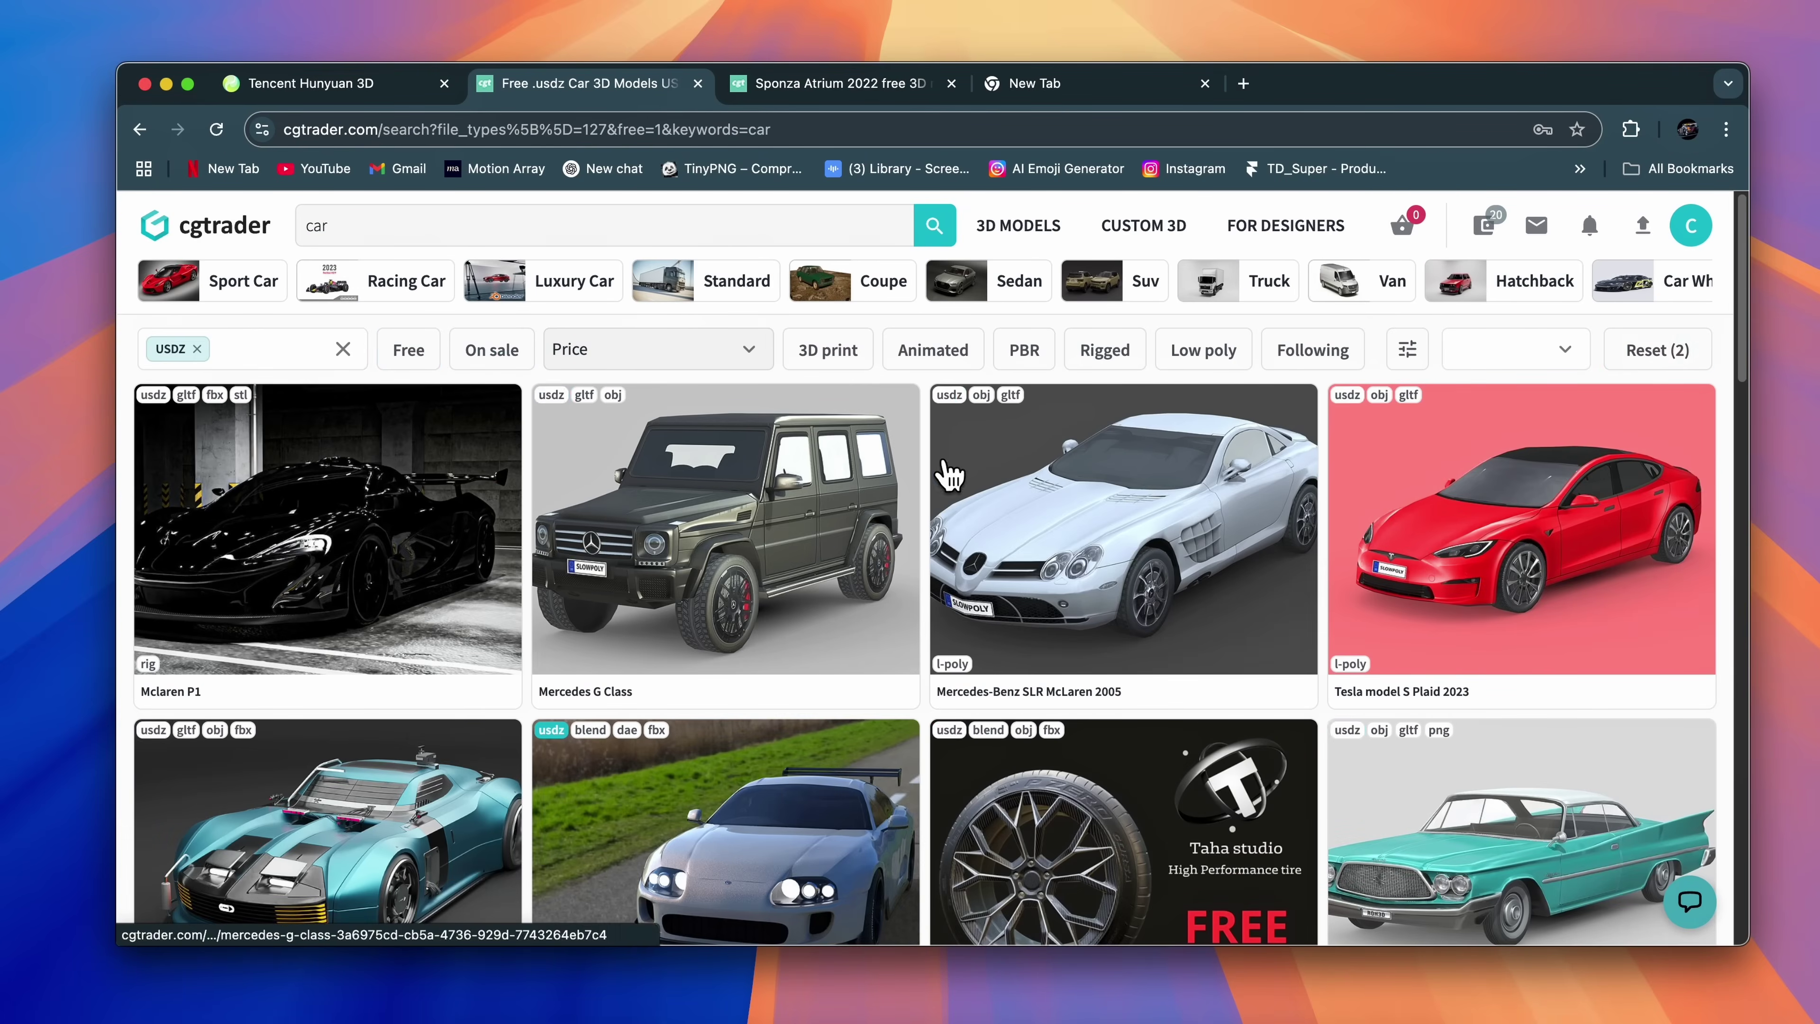
{"action": "scroll", "coordinate": [1747, 512], "scroll_direction": "down", "scroll_amount": 1}
{"action": "scroll", "coordinate": [1753, 527], "scroll_direction": "down", "scroll_amount": 2}
Look through the preview images of the free Sponza Atrium 2022 model on CGTrader
{"action": "left_click", "coordinate": [864, 87]}
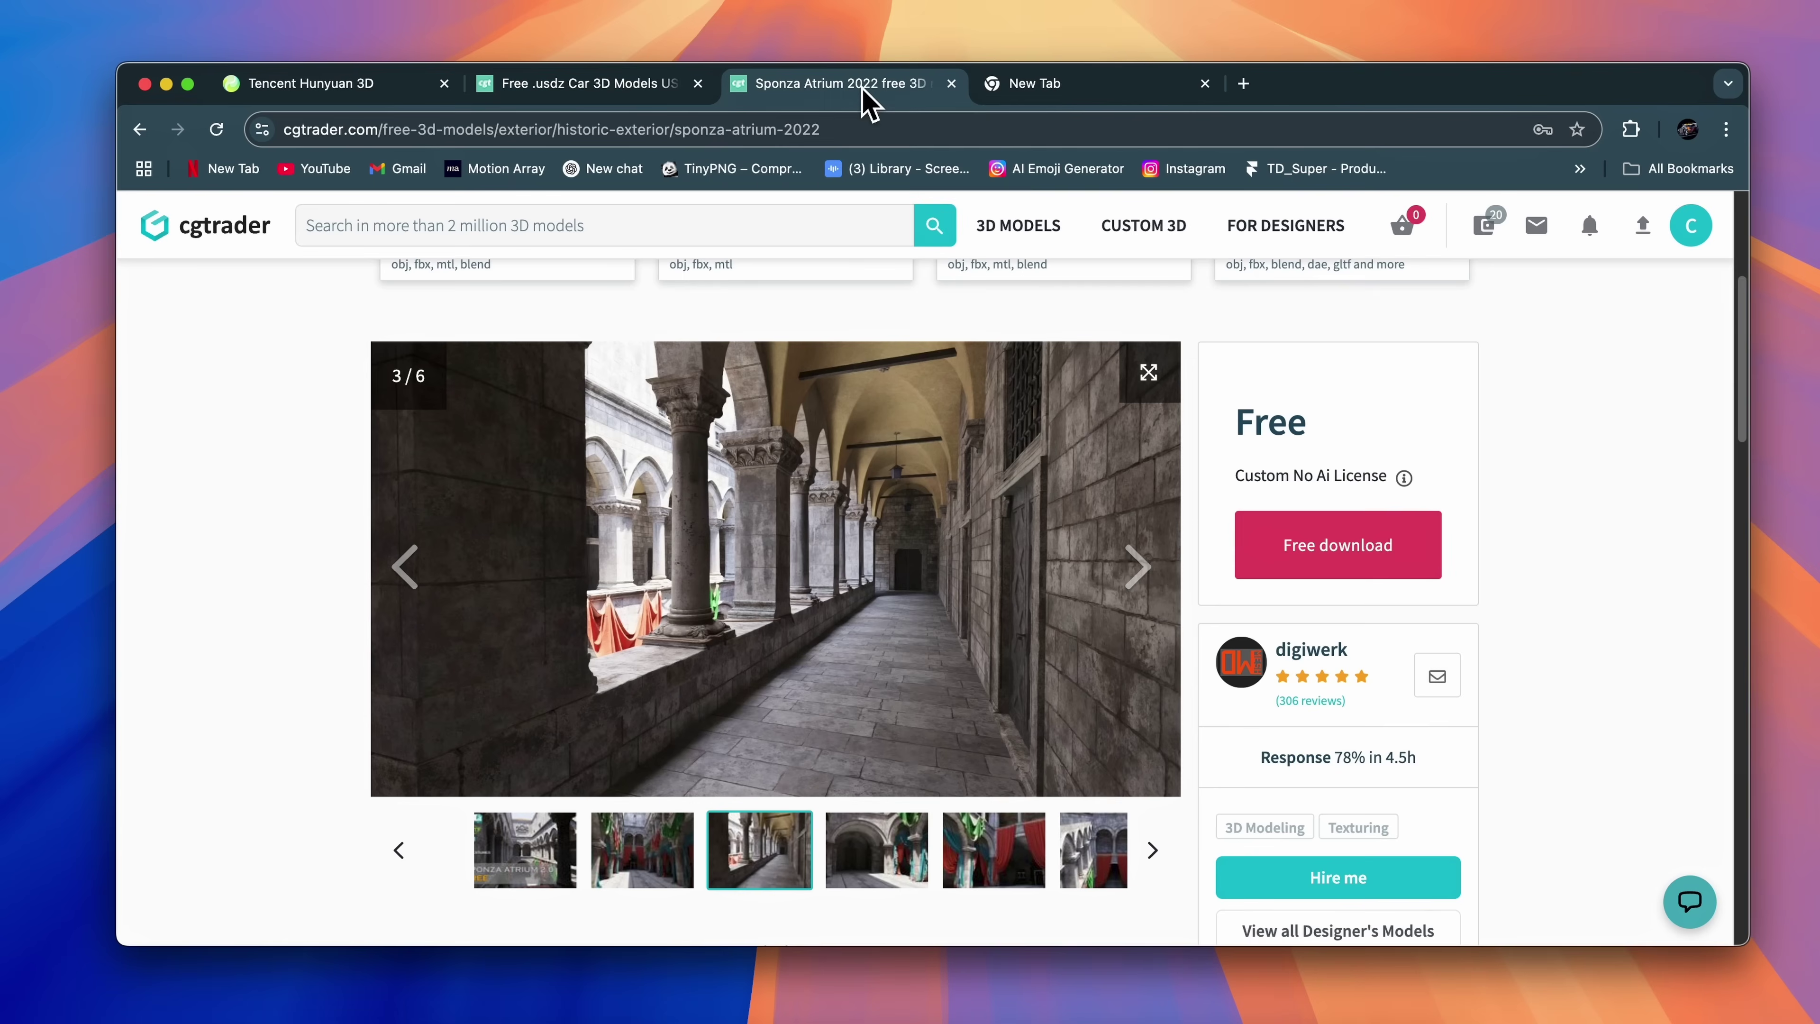
{"action": "left_click", "coordinate": [1139, 567]}
{"action": "left_click", "coordinate": [1141, 569]}
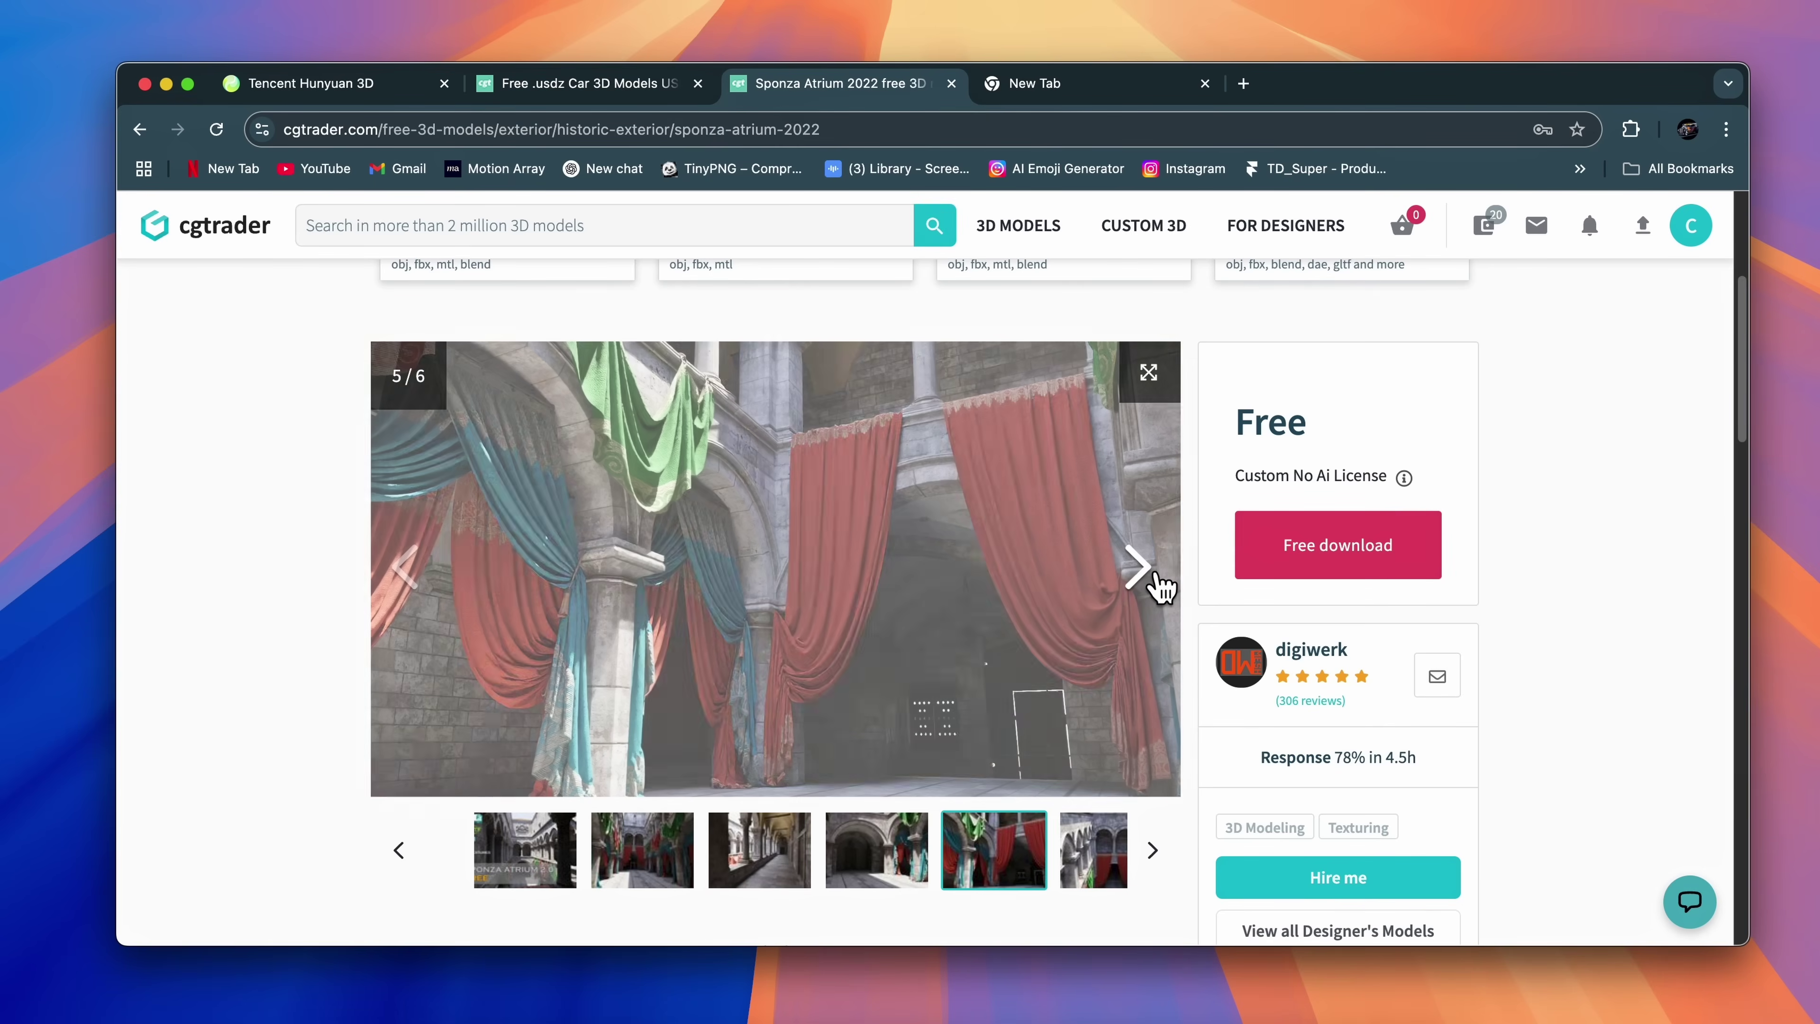
{"action": "left_click", "coordinate": [1144, 573]}
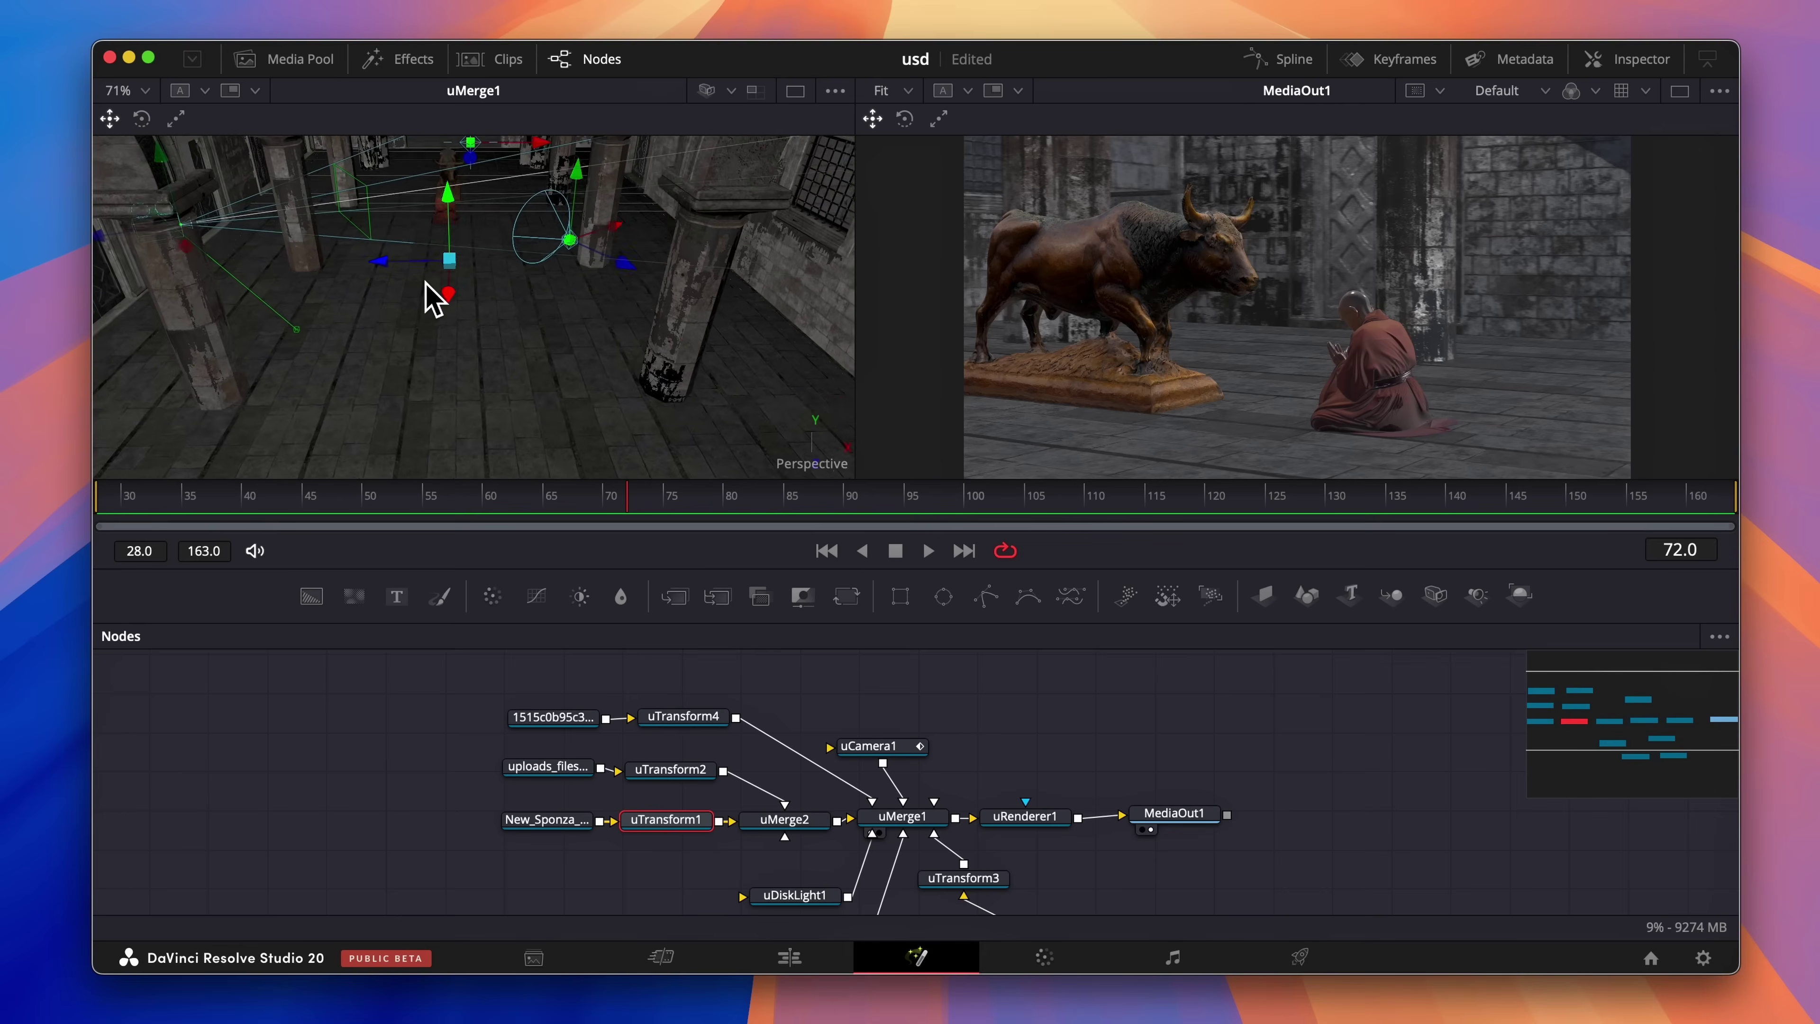
Switch to the Sponza scene in DaVinci Resolve, scrub its camera animation and examine uRenderer1's motion blur settings
{"action": "mouse_move", "coordinate": [426, 296]}
{"action": "left_mouse_down"}
{"action": "mouse_move", "coordinate": [394, 326]}
{"action": "mouse_move", "coordinate": [452, 310]}
{"action": "left_mouse_up"}
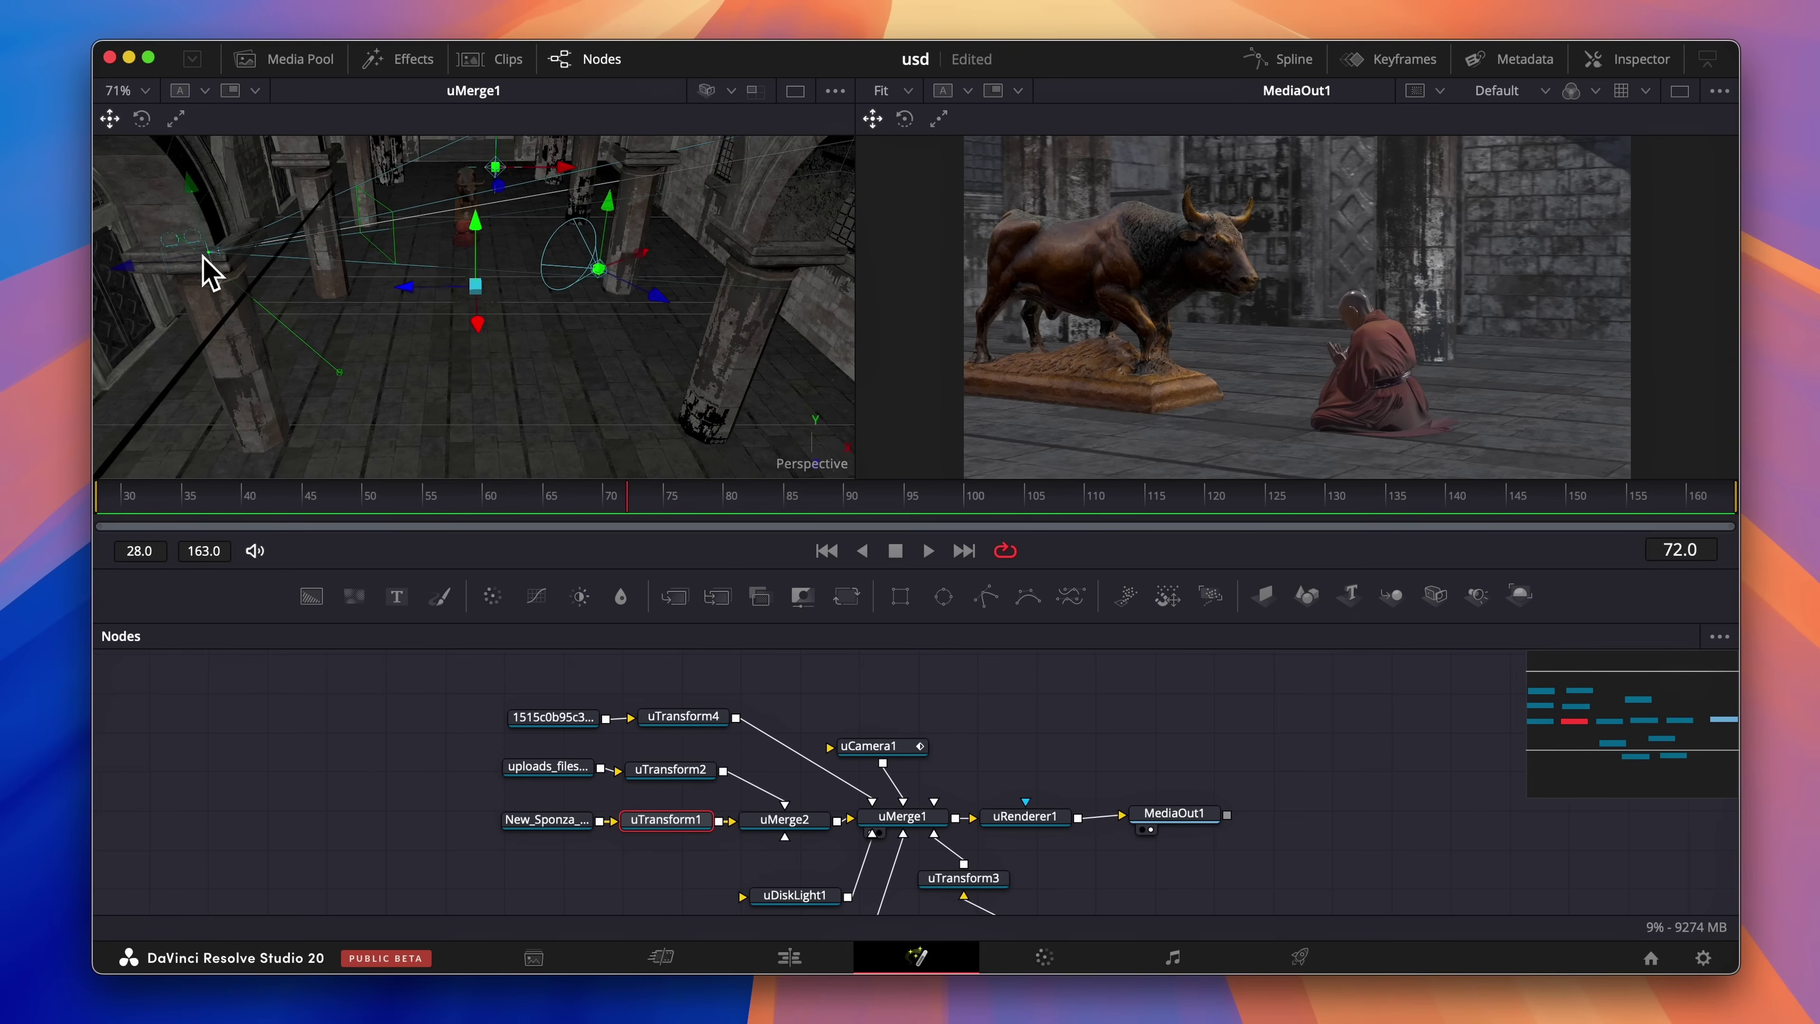
{"action": "left_click_drag", "start_coordinate": [492, 505], "coordinate": [1036, 530]}
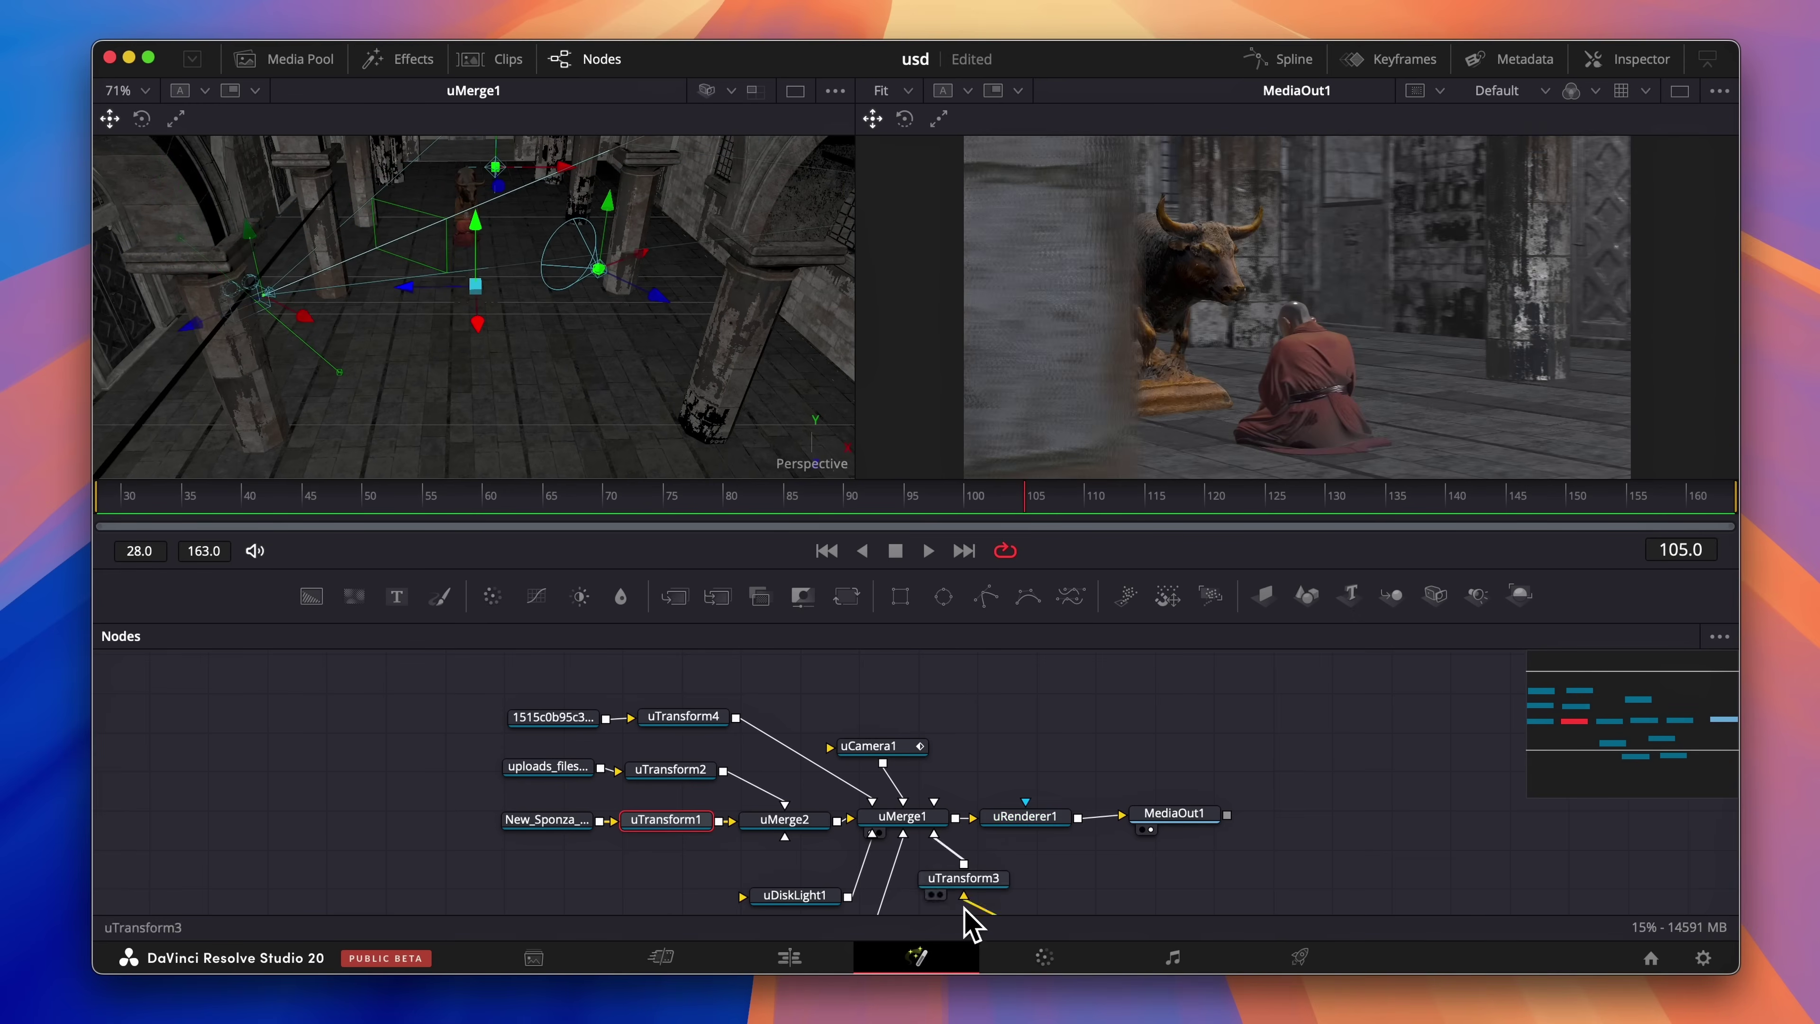
{"action": "left_click", "coordinate": [1025, 817]}
{"action": "left_click", "coordinate": [1626, 59]}
{"action": "left_click", "coordinate": [1576, 267]}
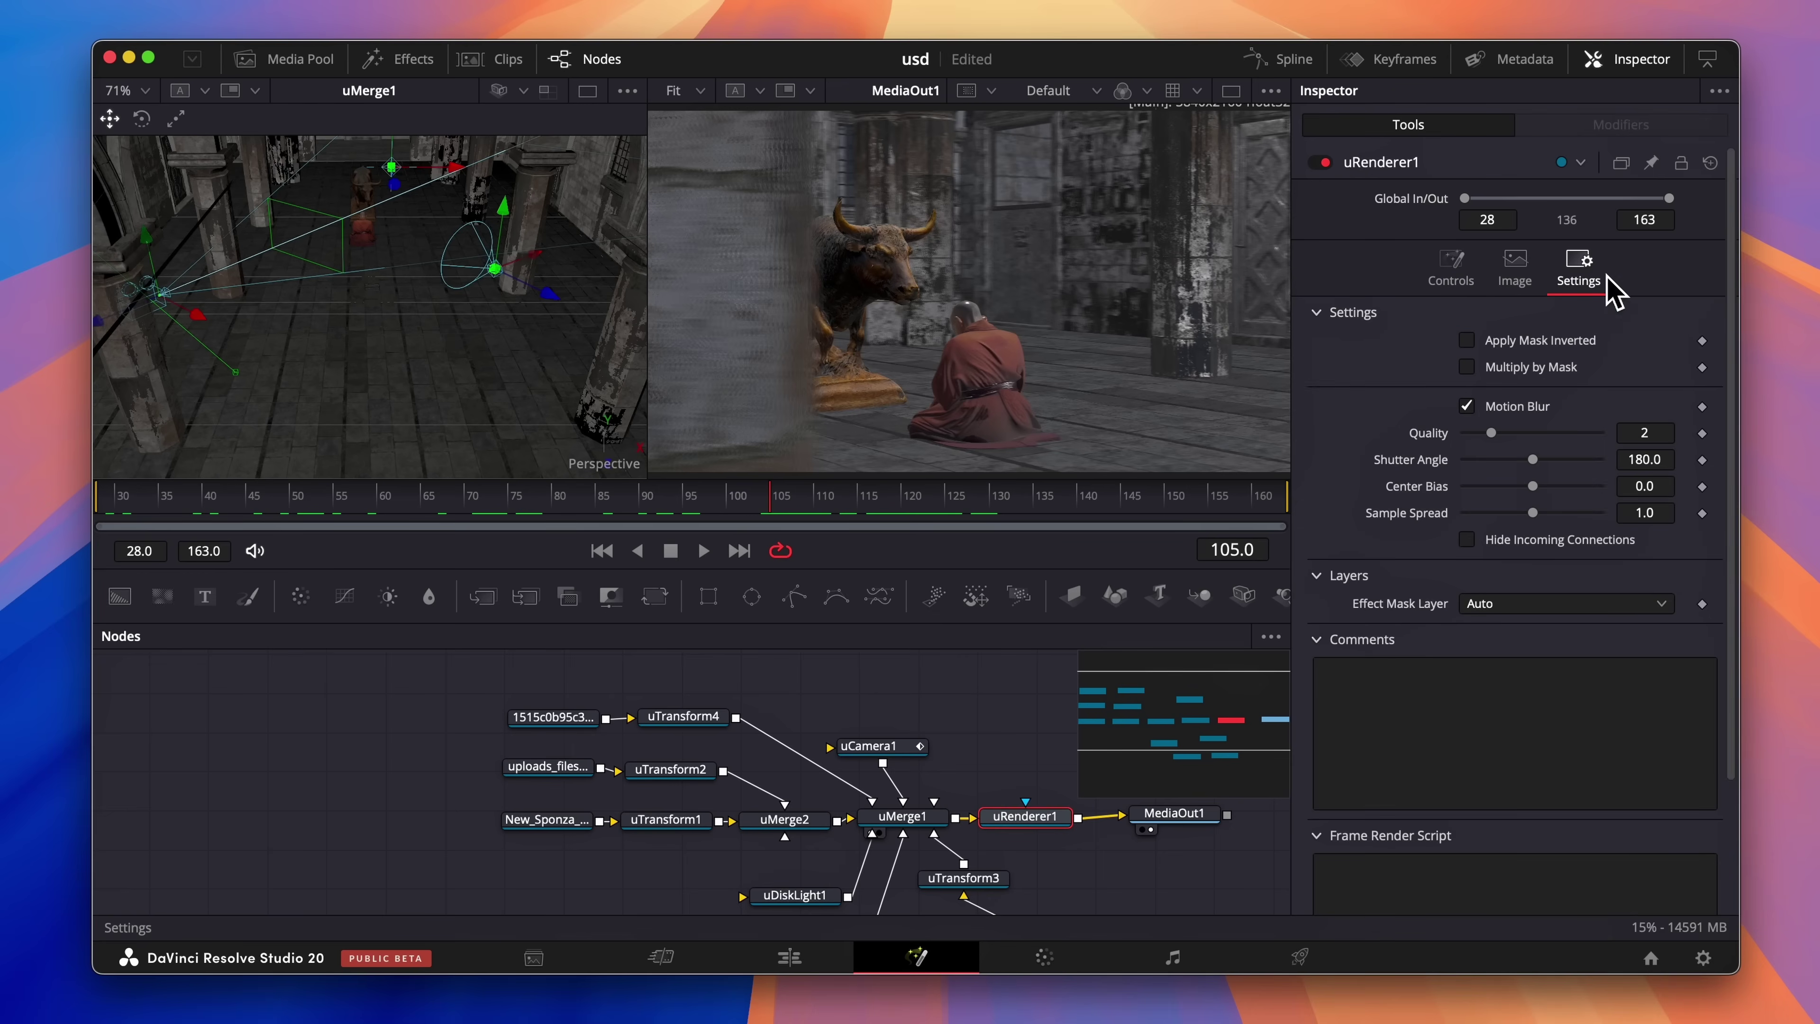